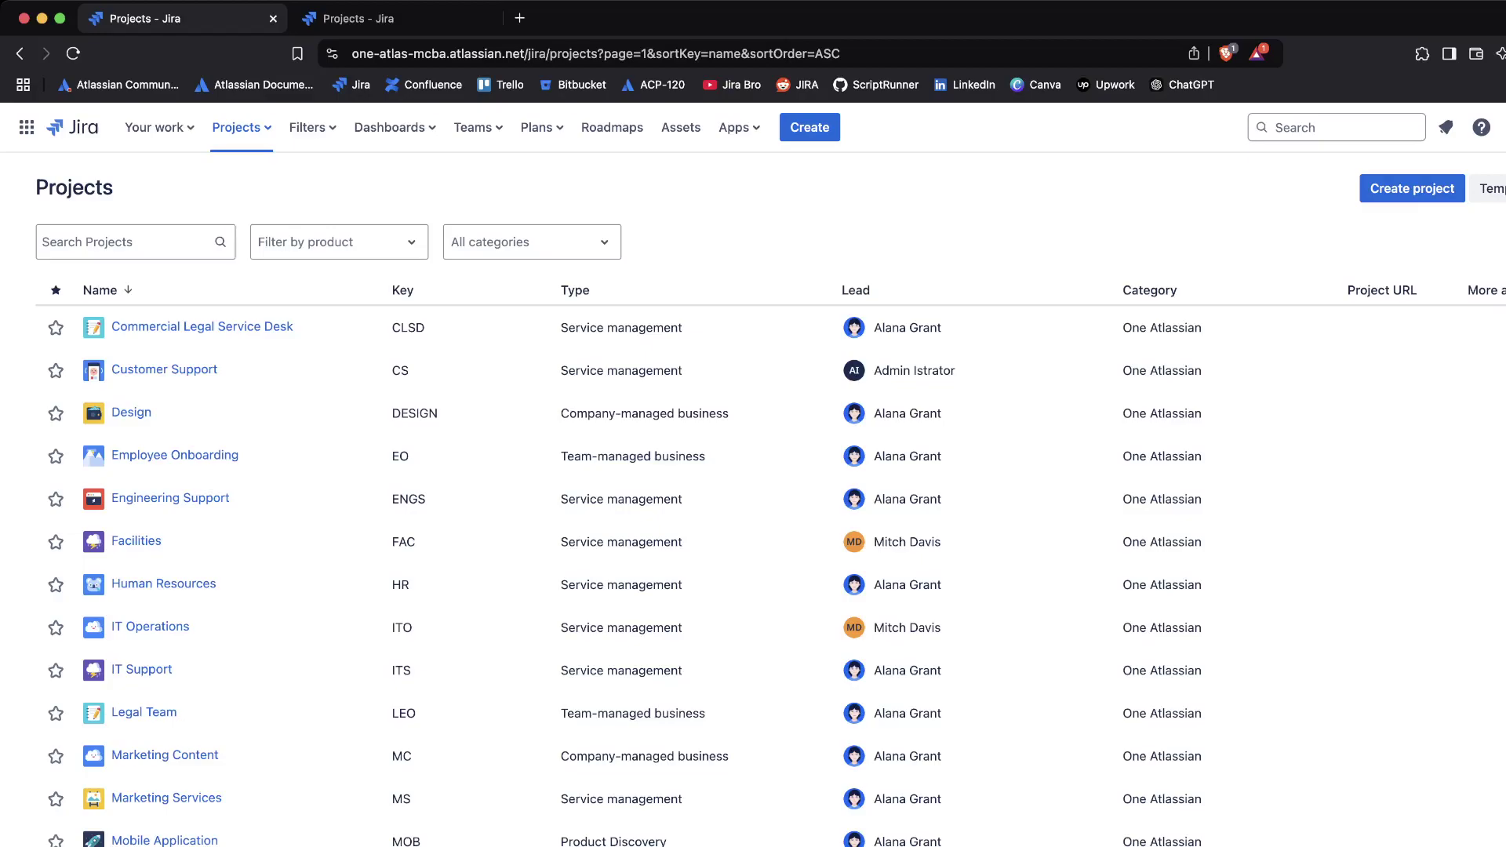
Find the System WebHooks page via command search and delete the 'create-issue' webhook.
key(super+k)
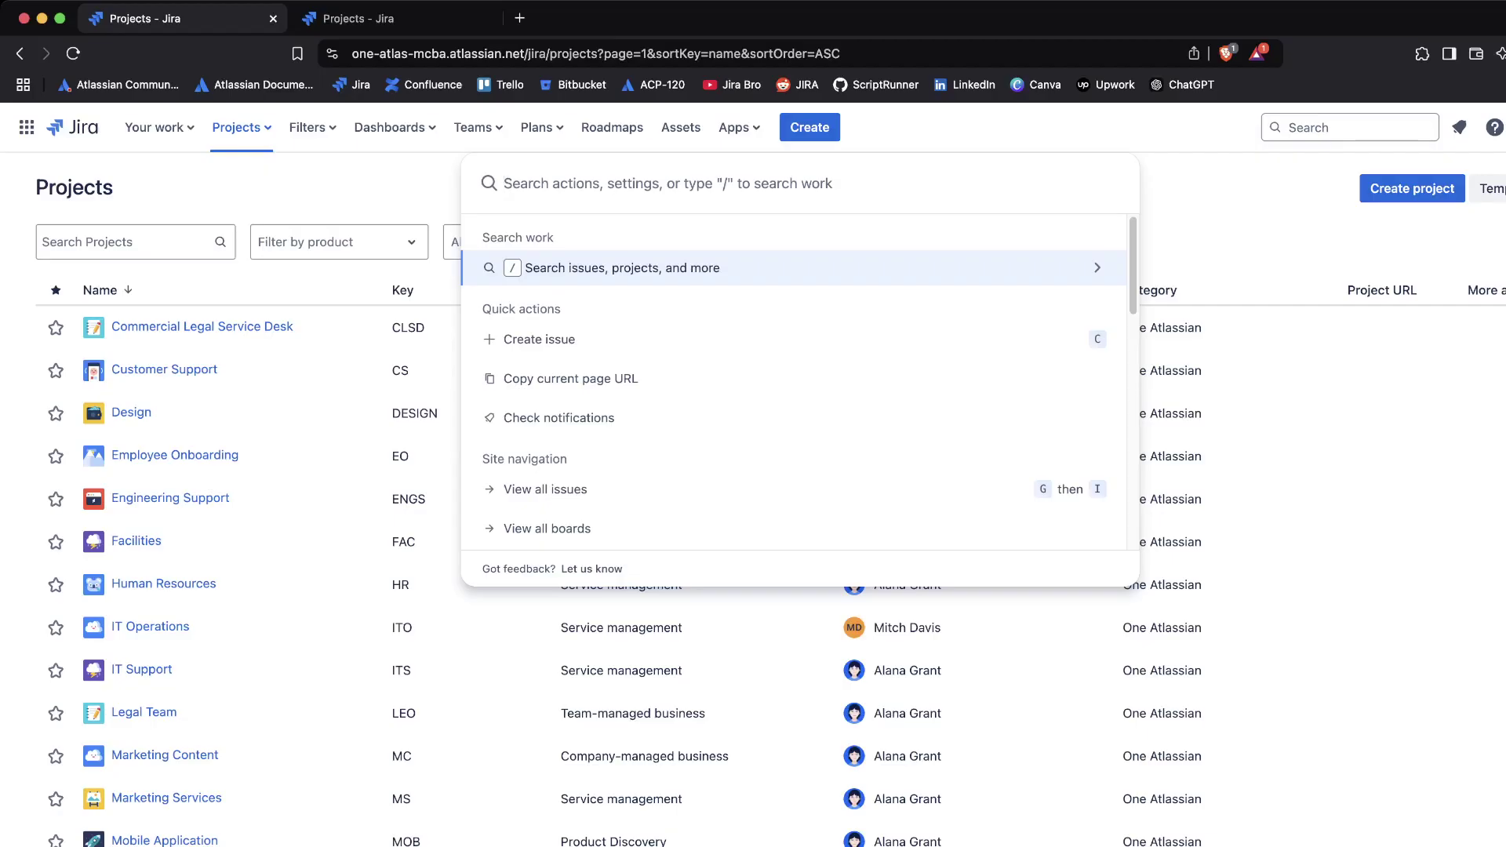
text(webhooks)
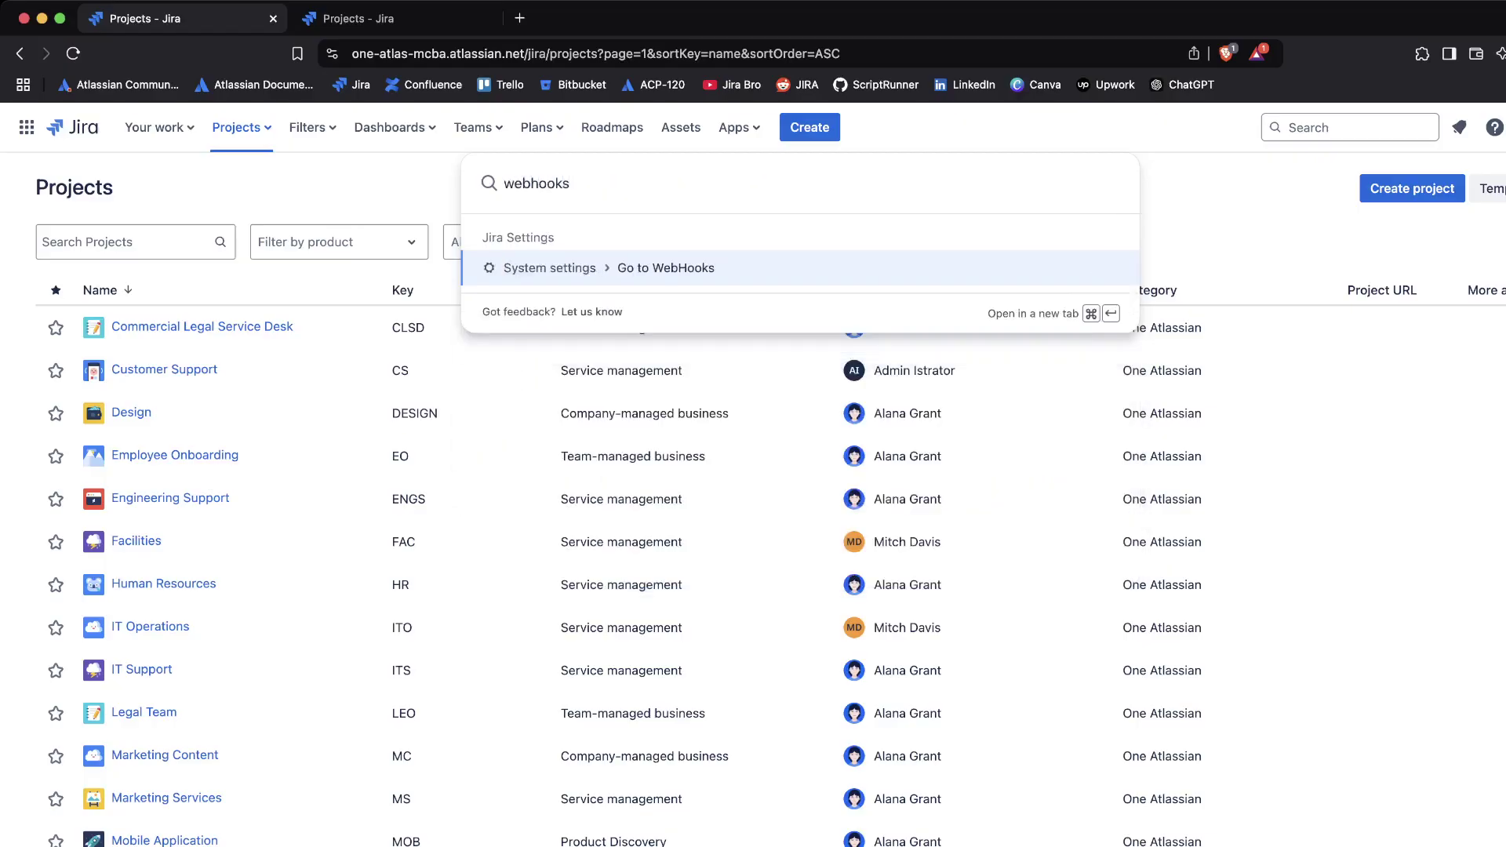
key(Return)
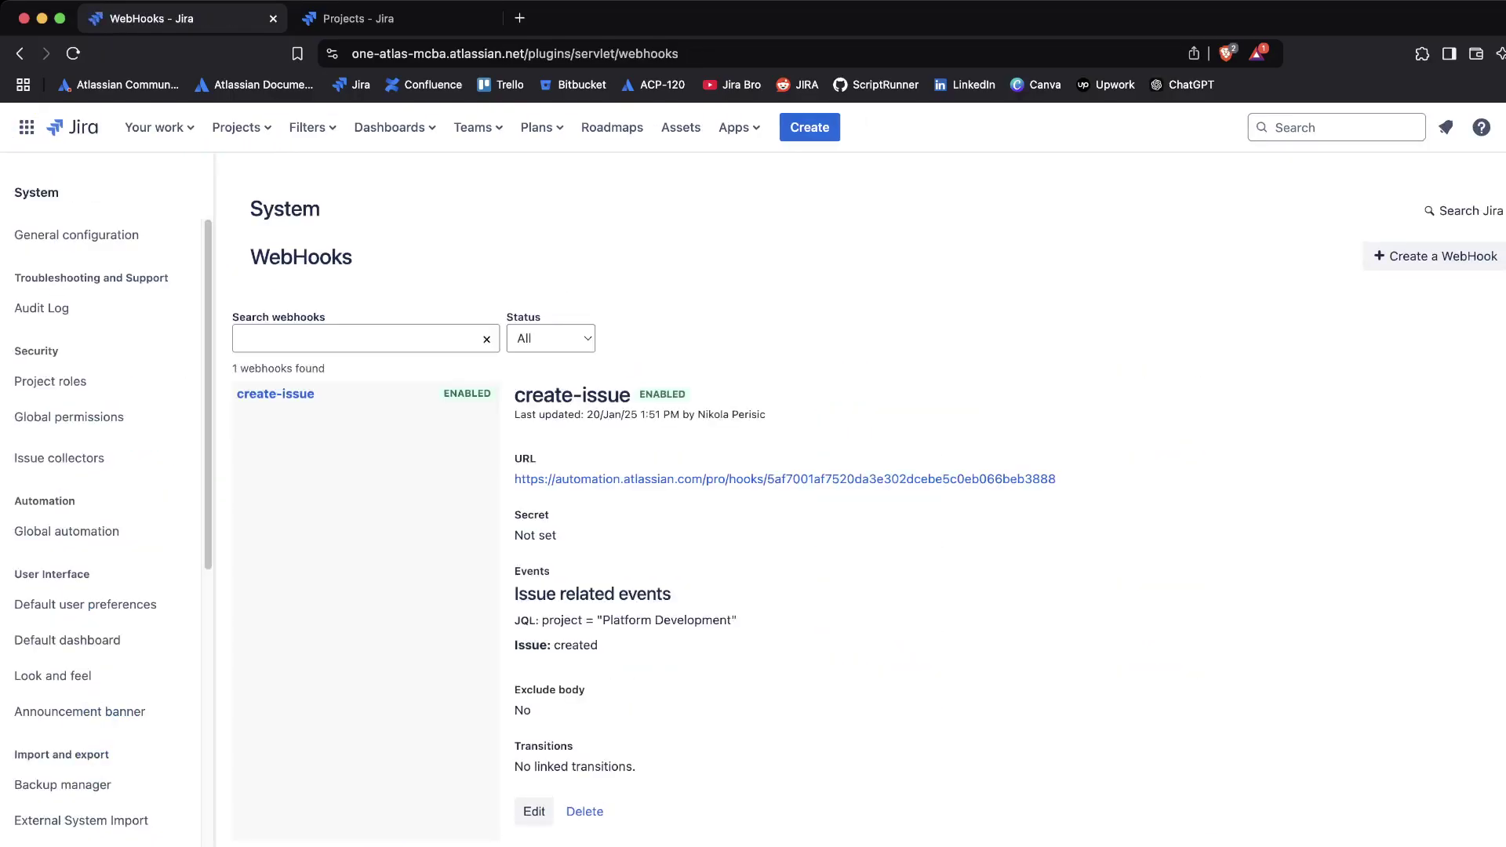
click(585, 811)
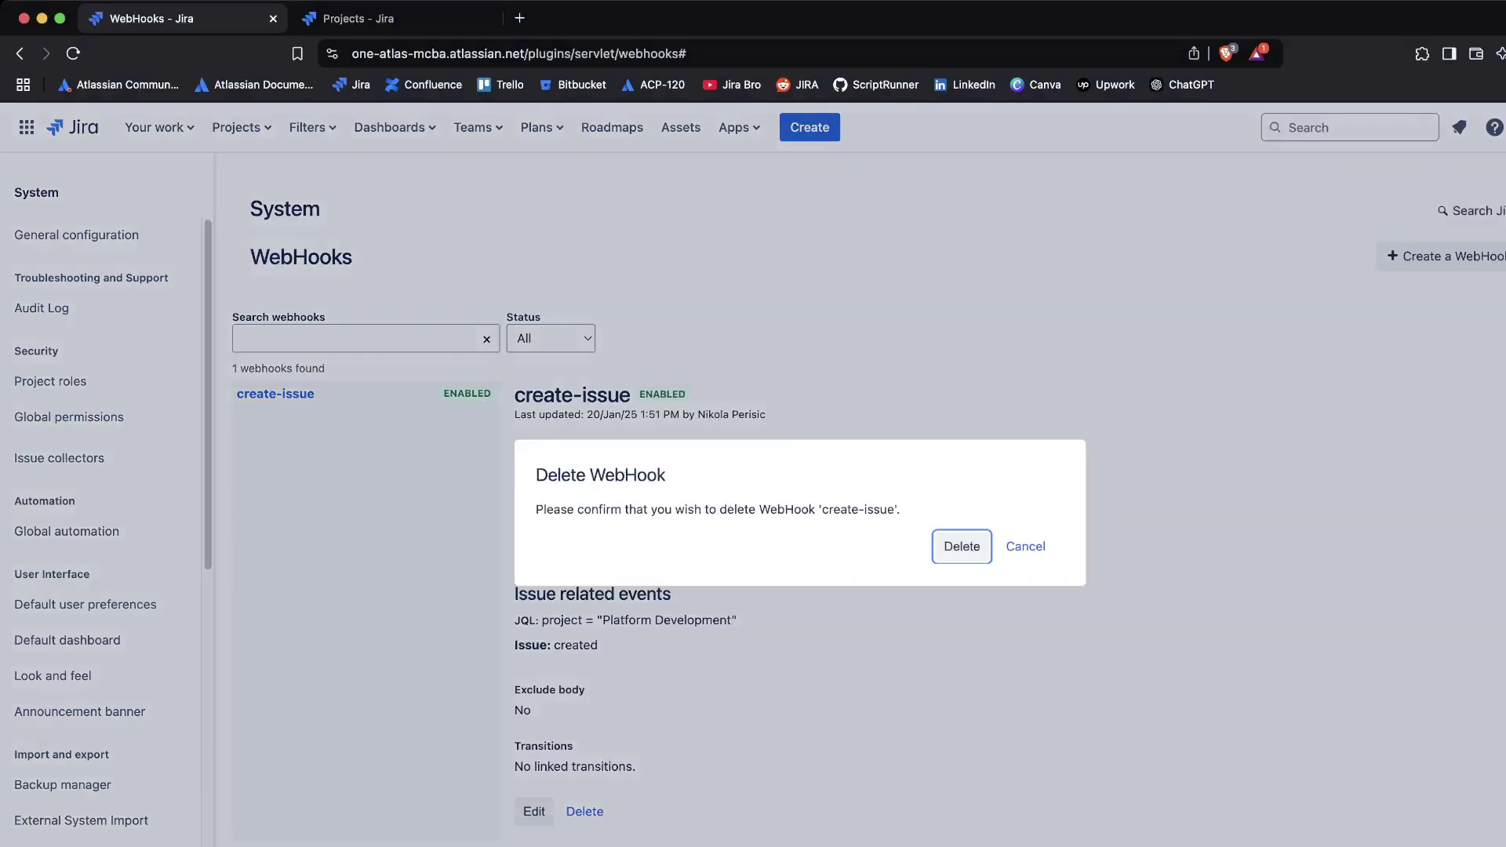
key(Return)
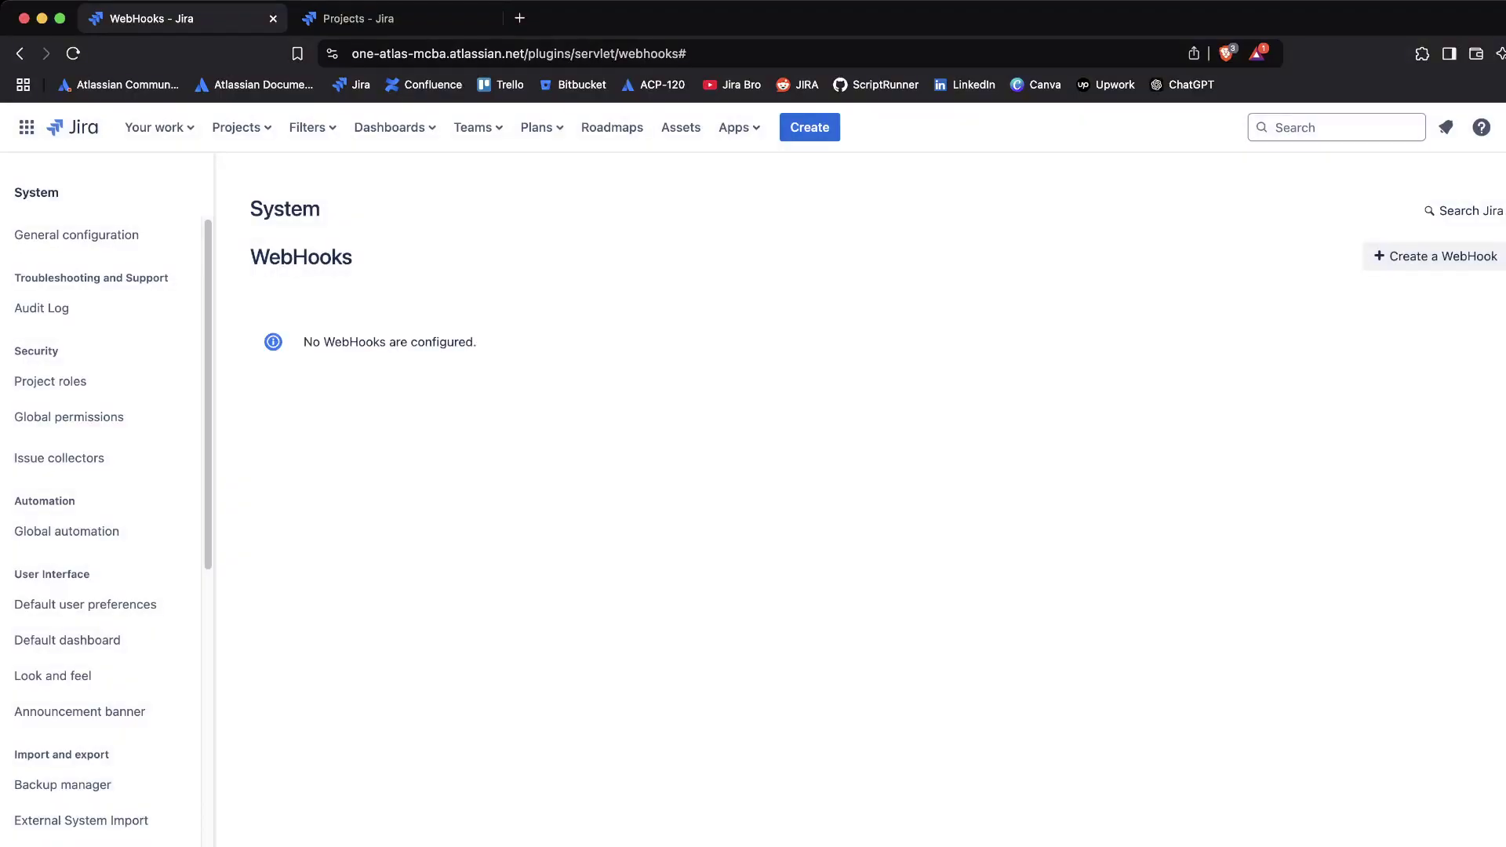
Open a new webhook form and look through its Secret, Description and Events sections.
click(1436, 255)
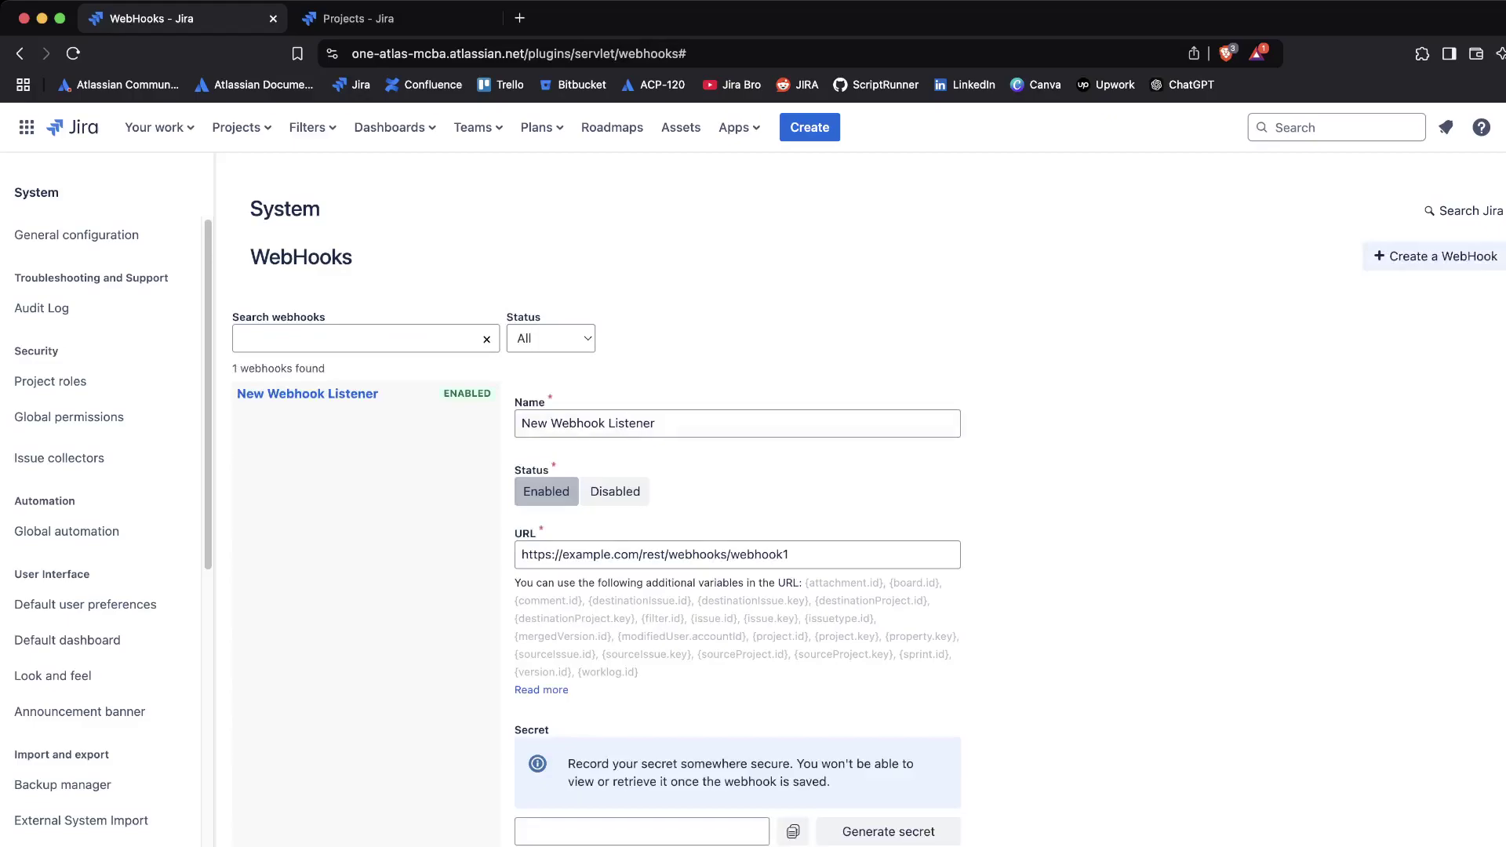
scroll(868, 510, down, 2)
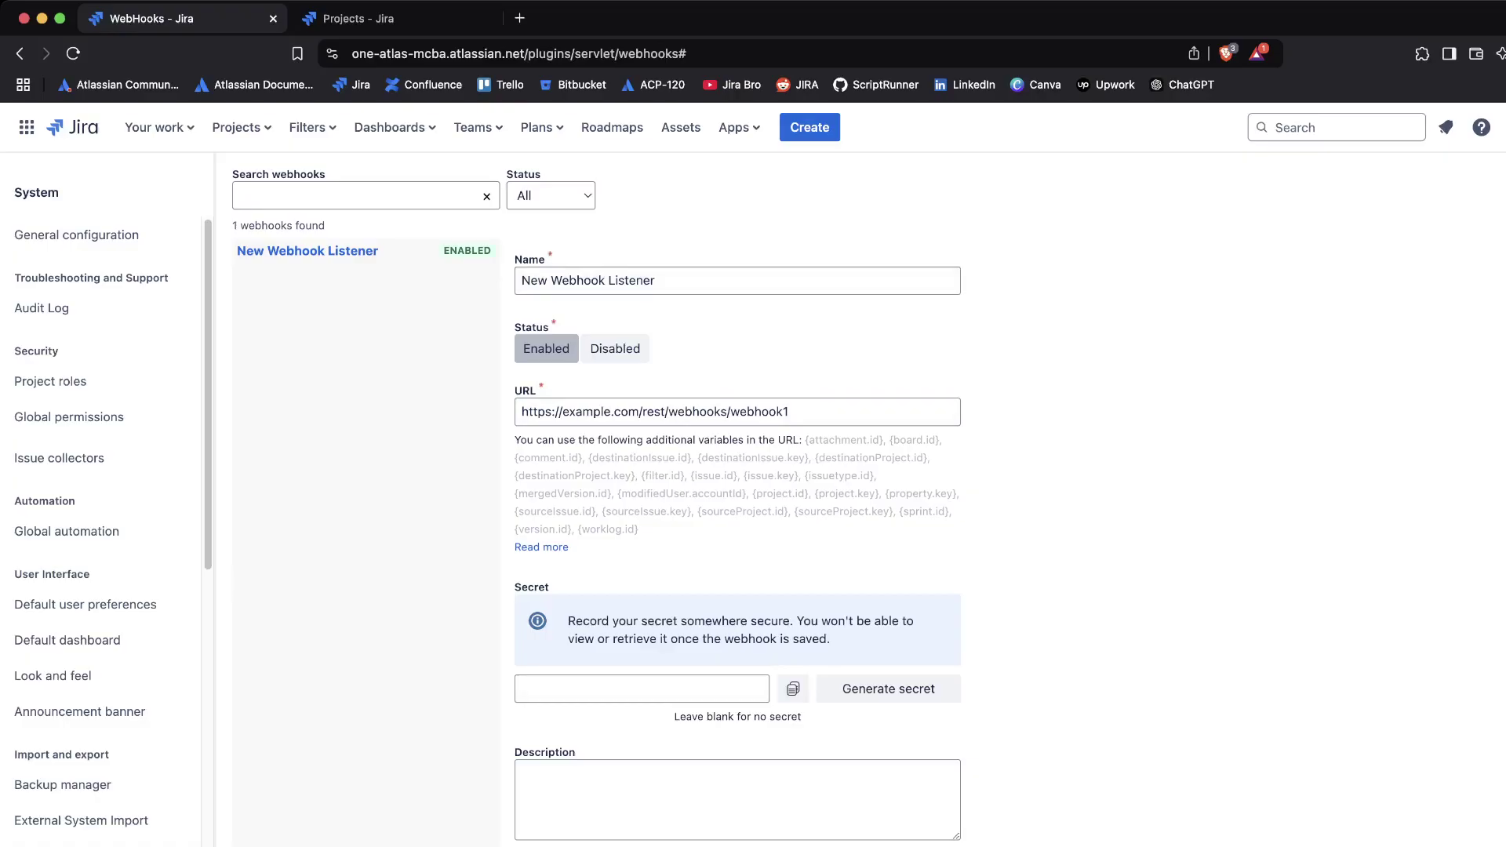
scroll(737, 498, down, 5)
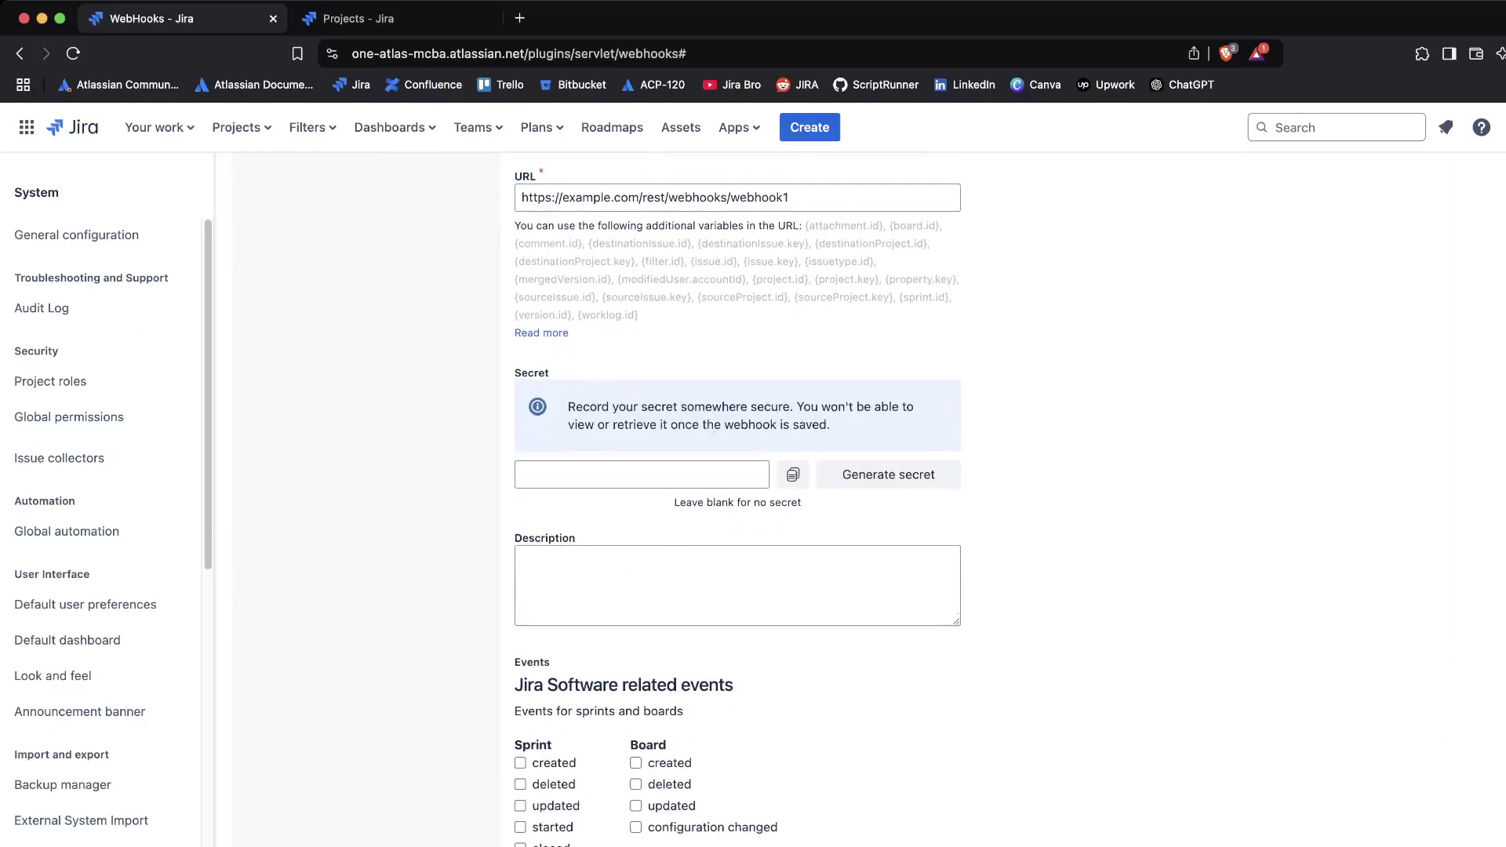
scroll(596, 498, down, 1)
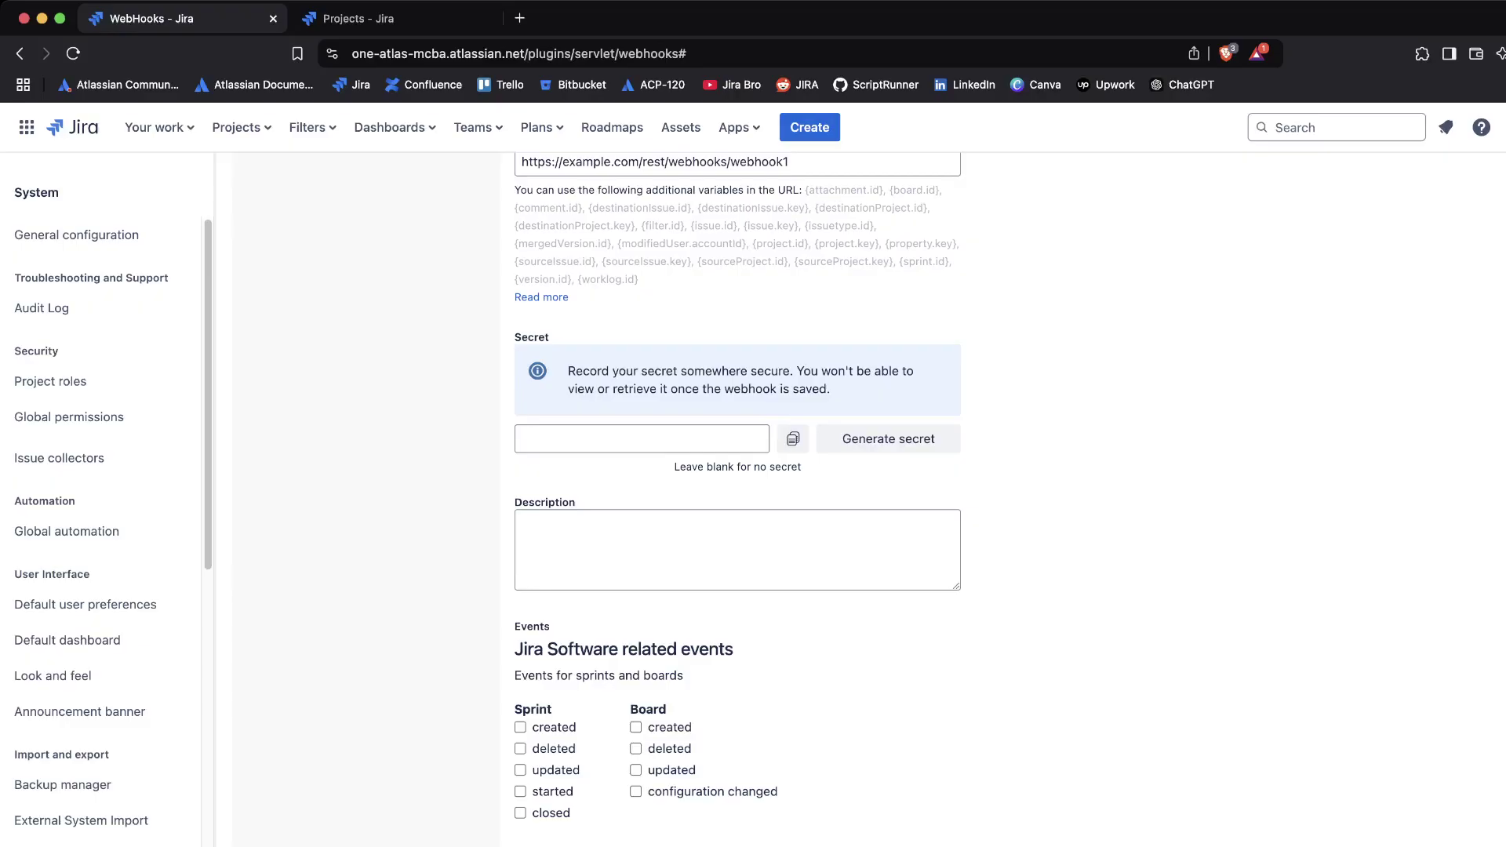
scroll(737, 490, down, 5)
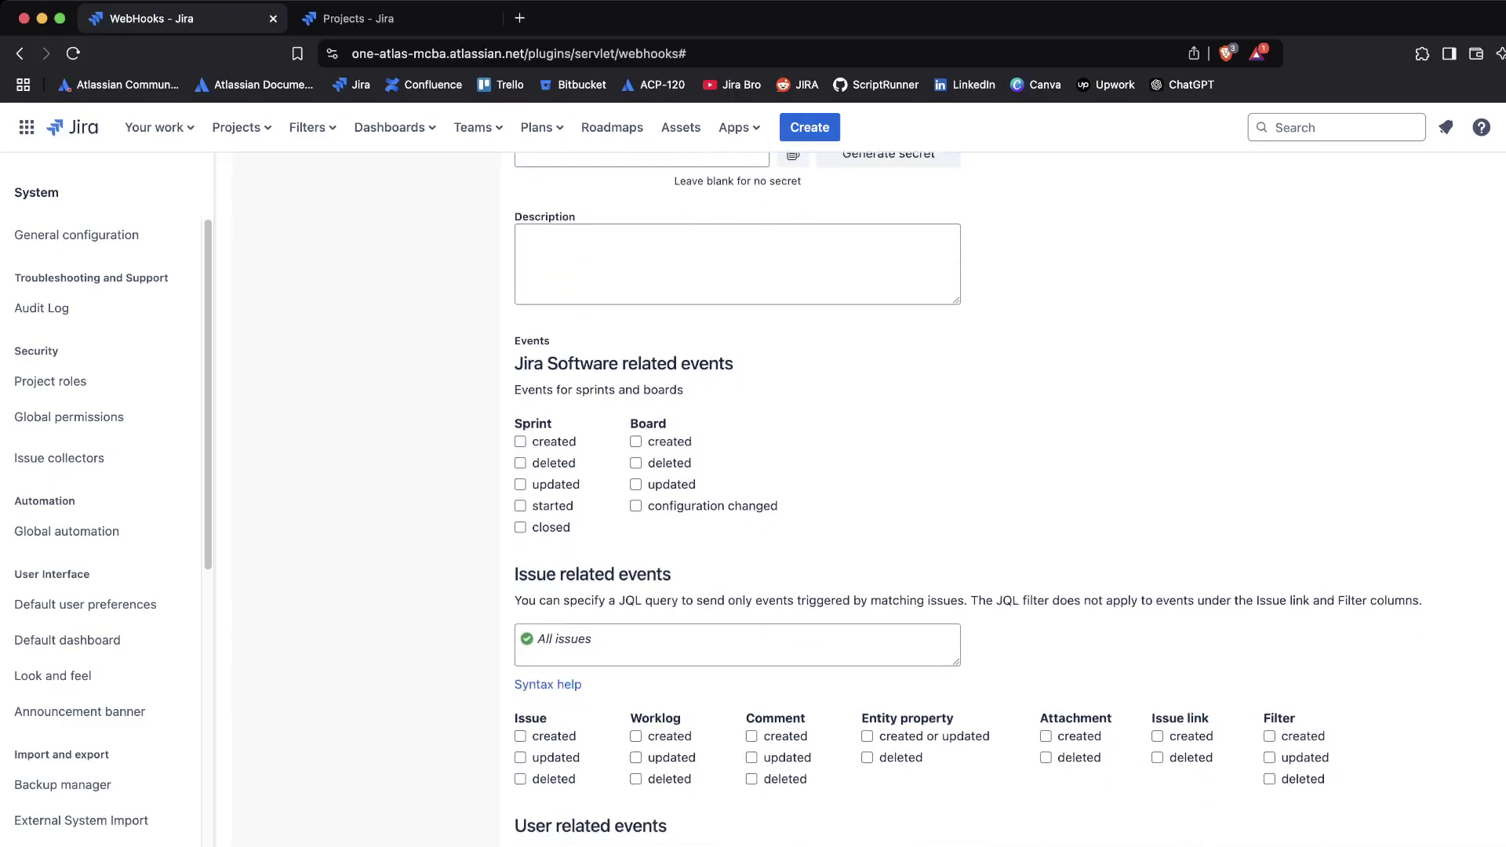
scroll(738, 490, down, 2)
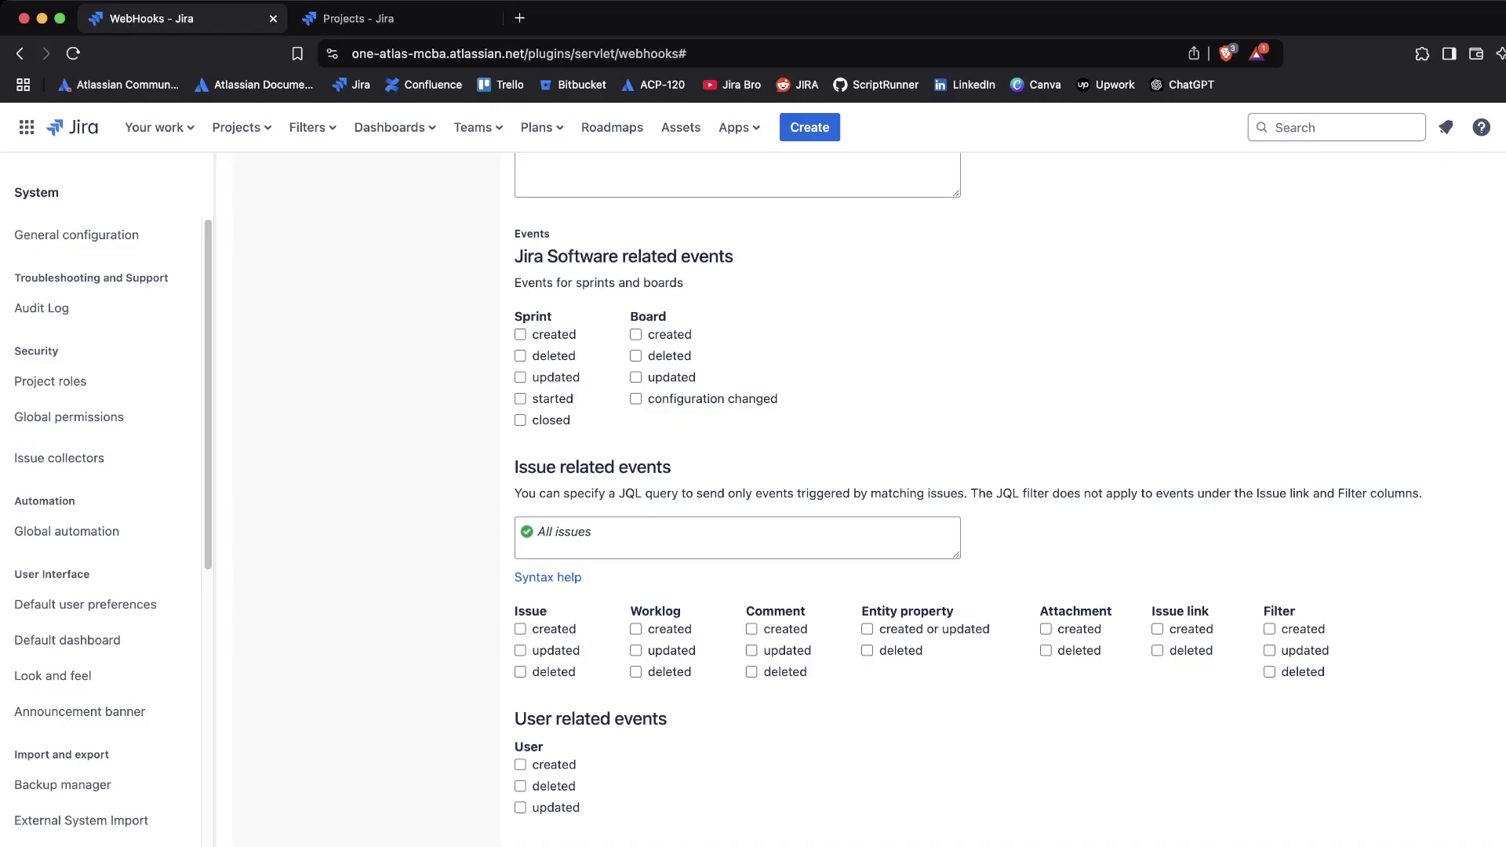
scroll(967, 500, down, 5)
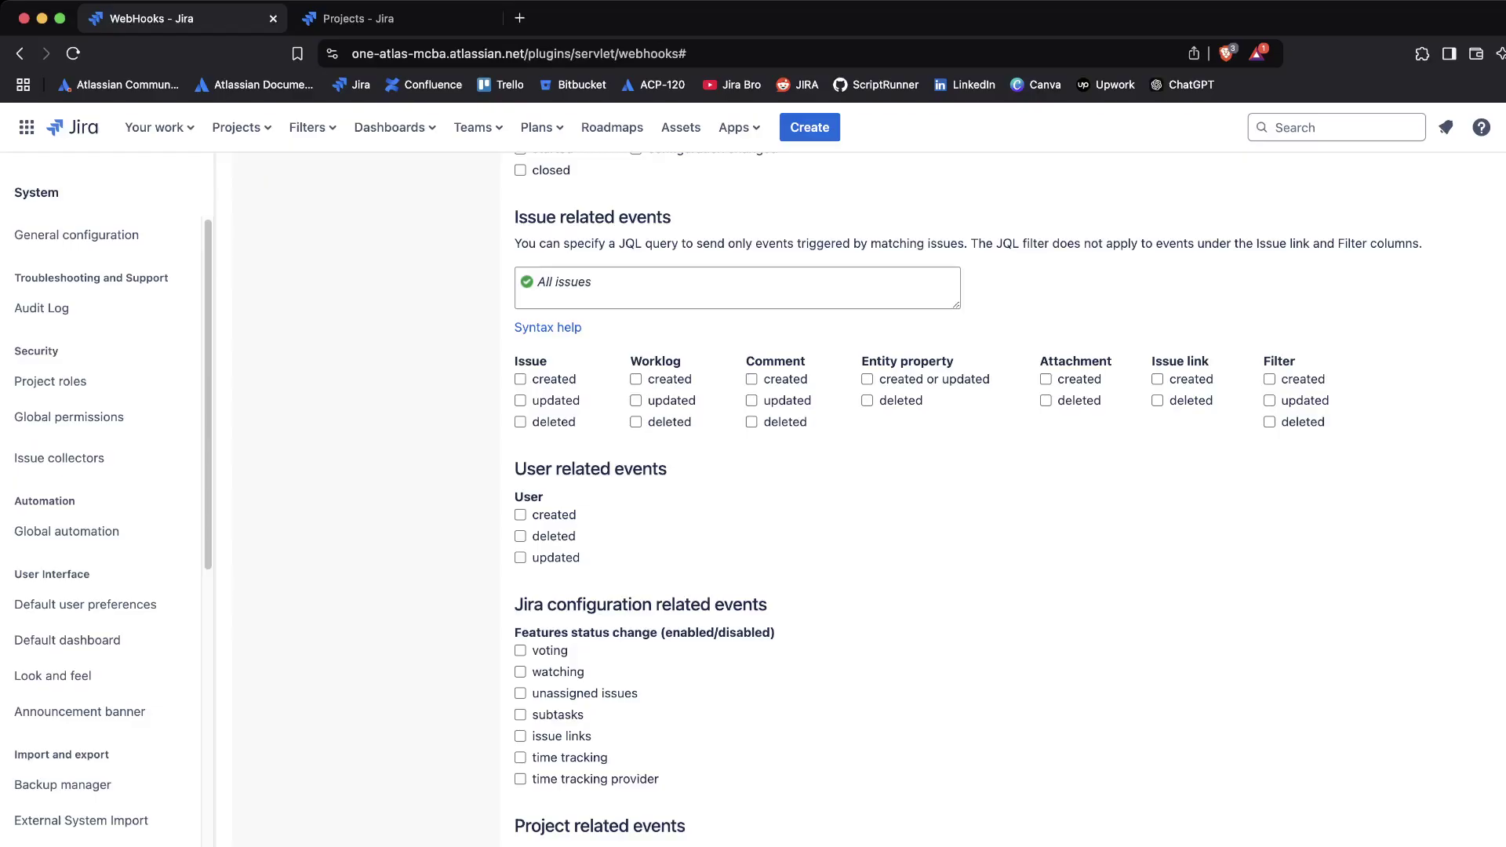
Tick Issue created and filter issue events with JQL project = "Platform Development".
click(520, 379)
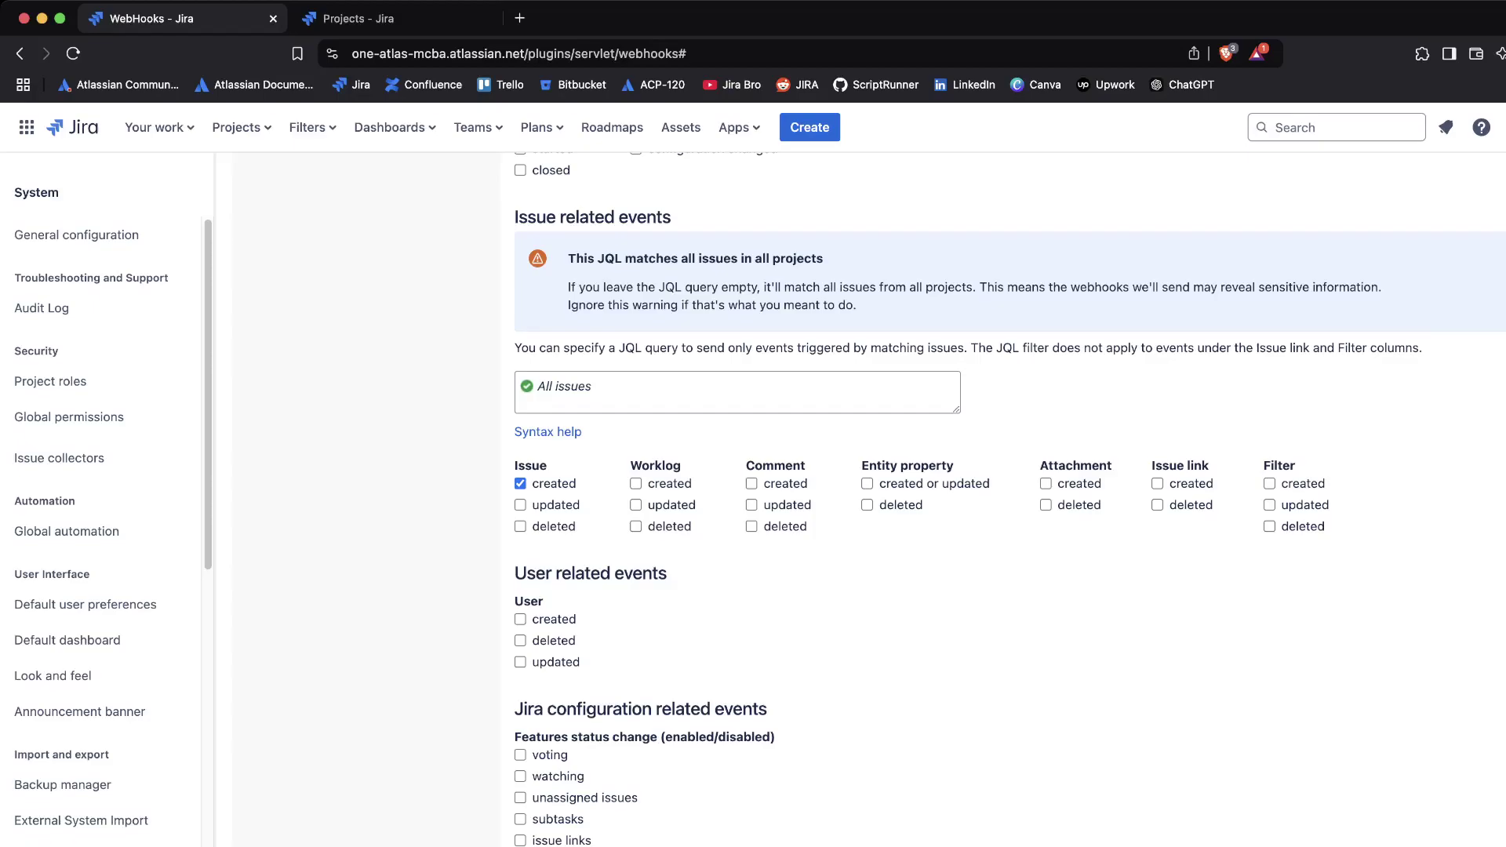
drag(568, 258, 824, 258)
click(541, 387)
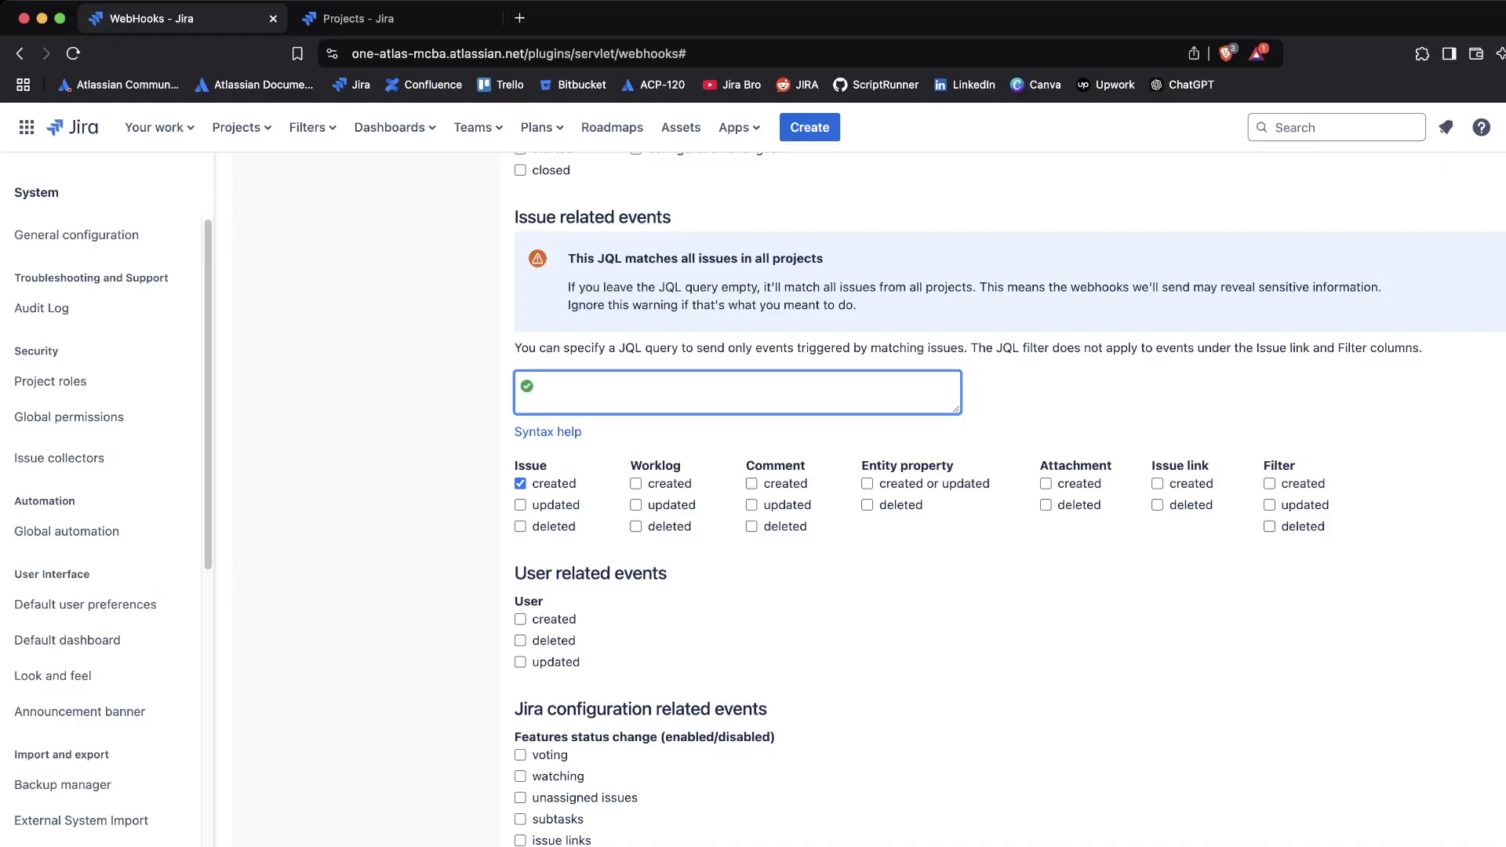
text(project )
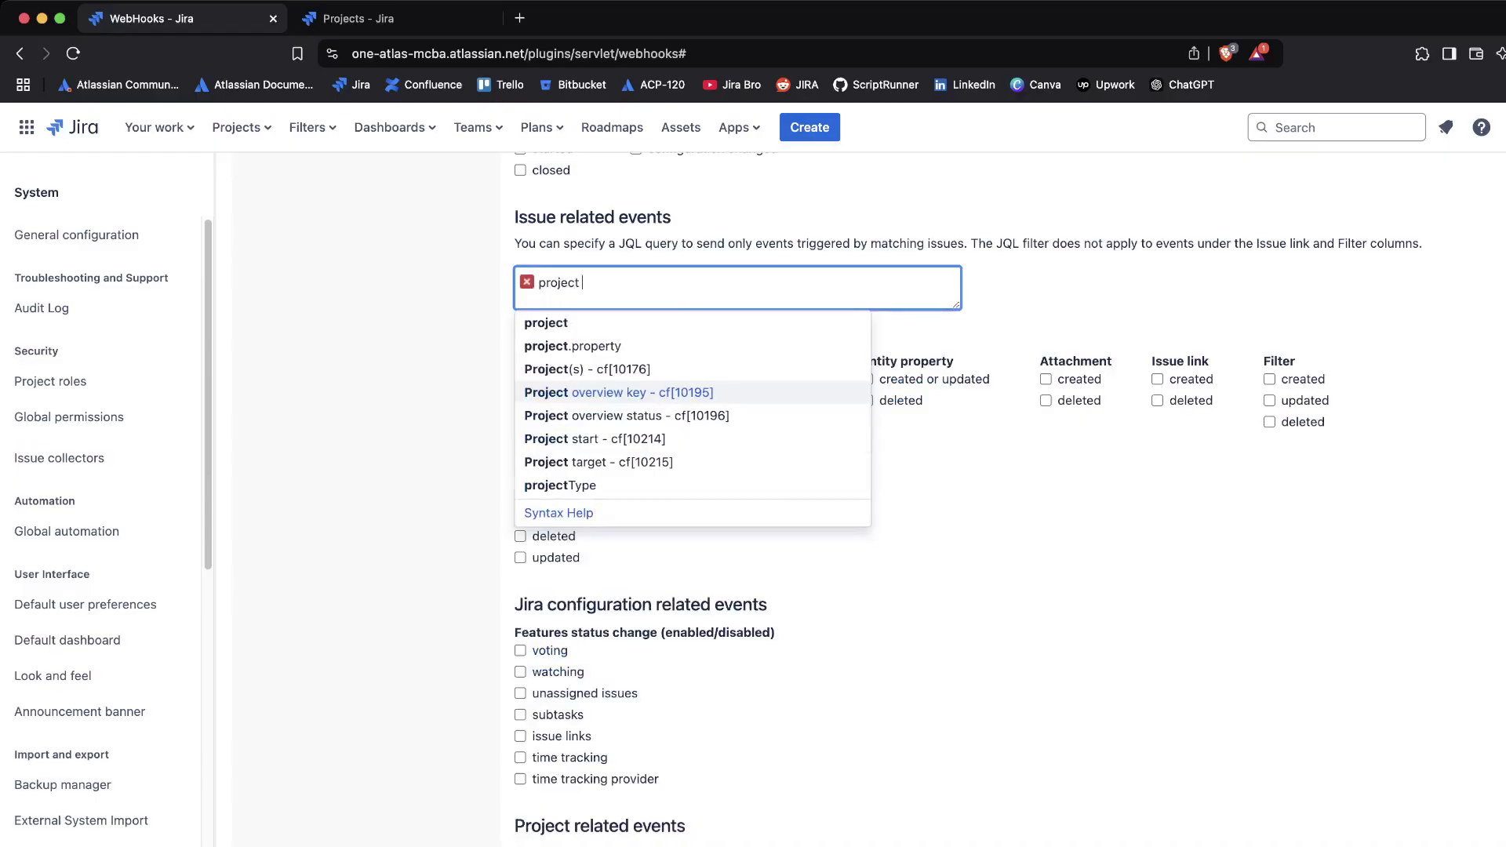
text(= ")
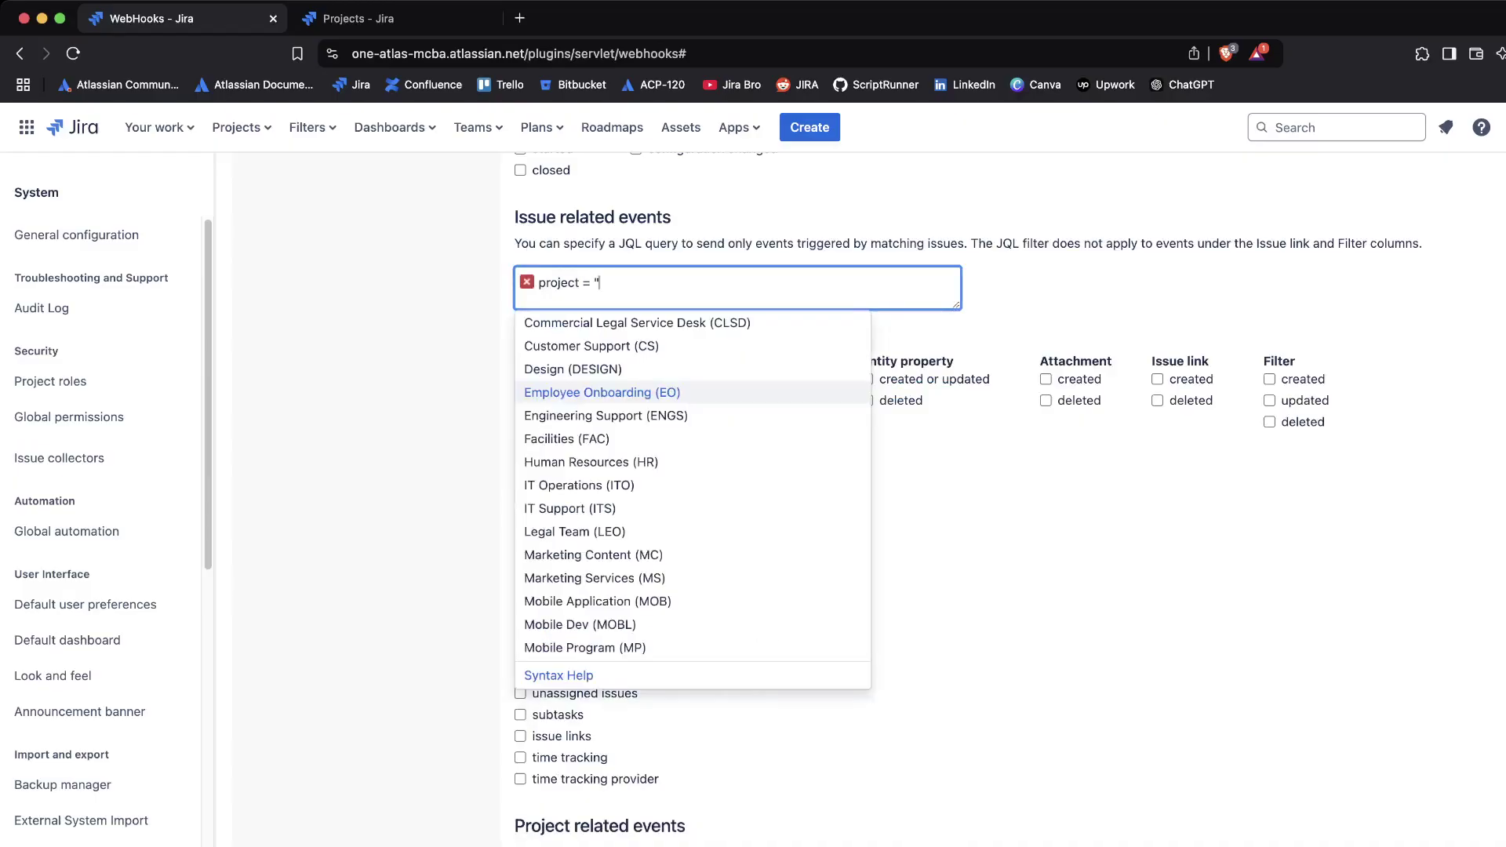
text(Pla)
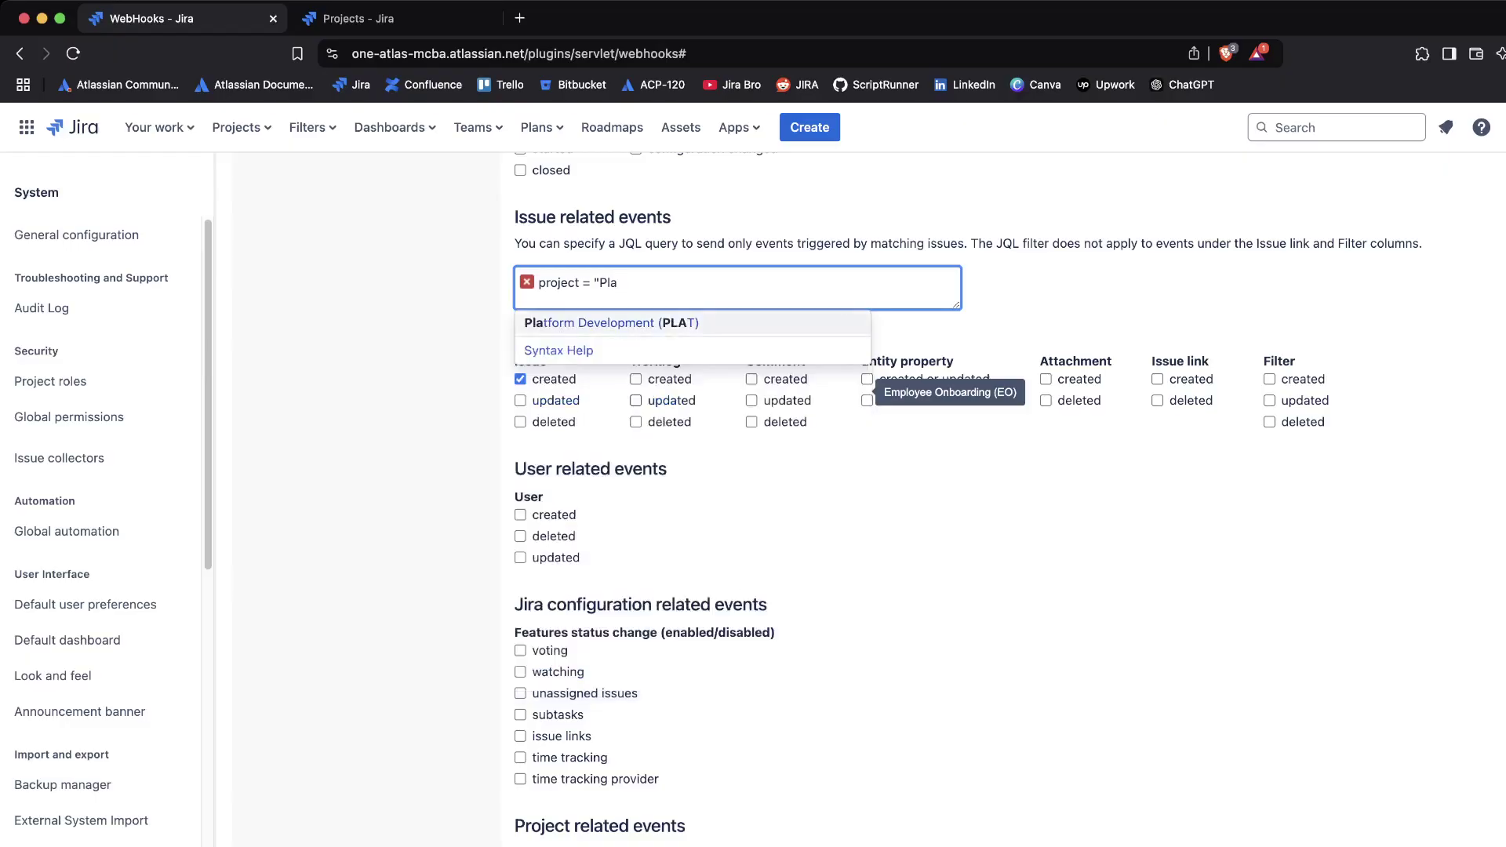
key(Return)
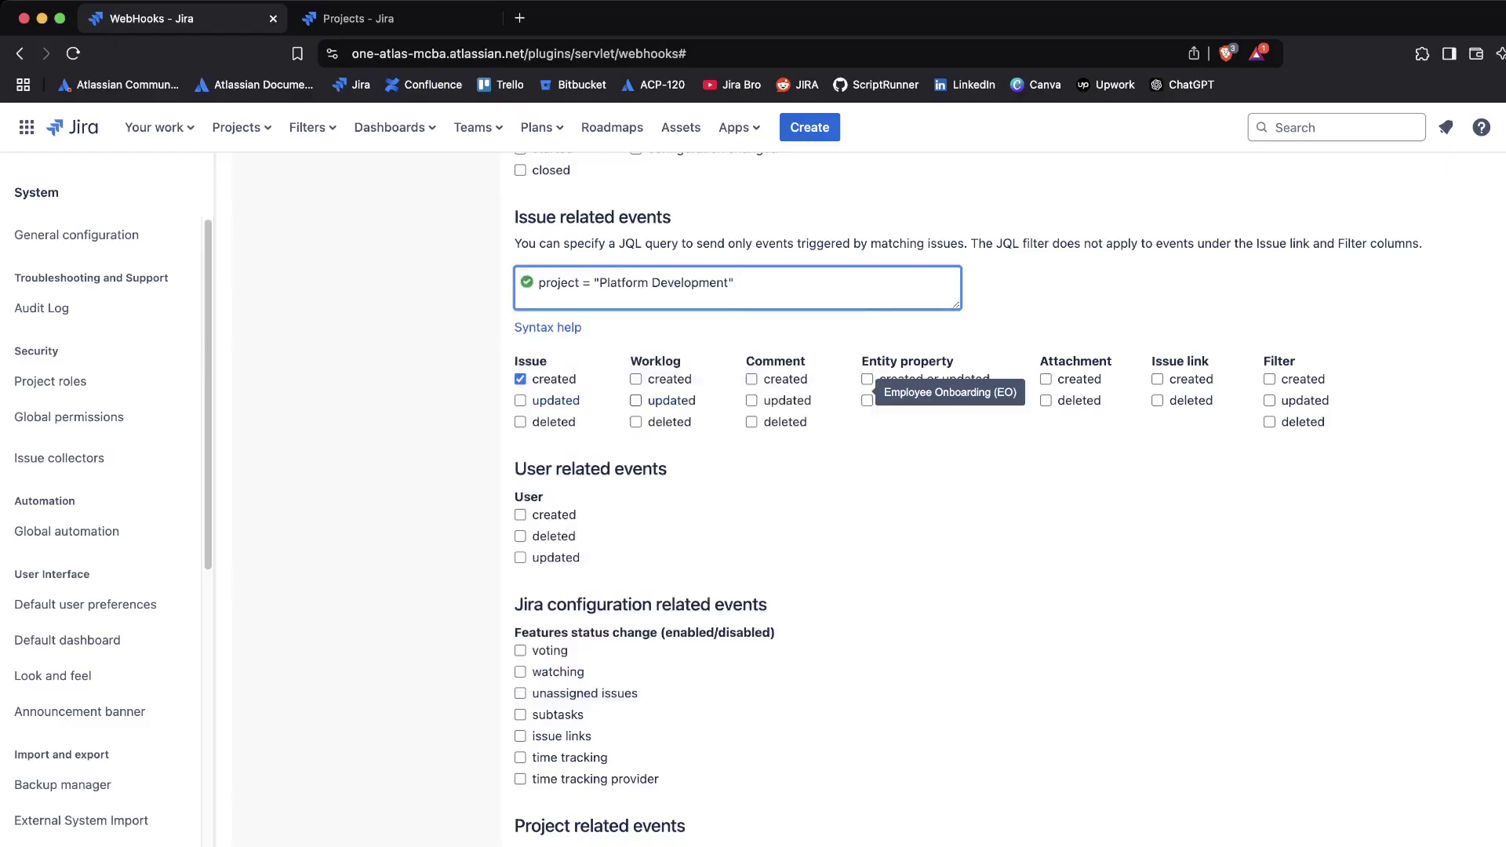
key(Tab)
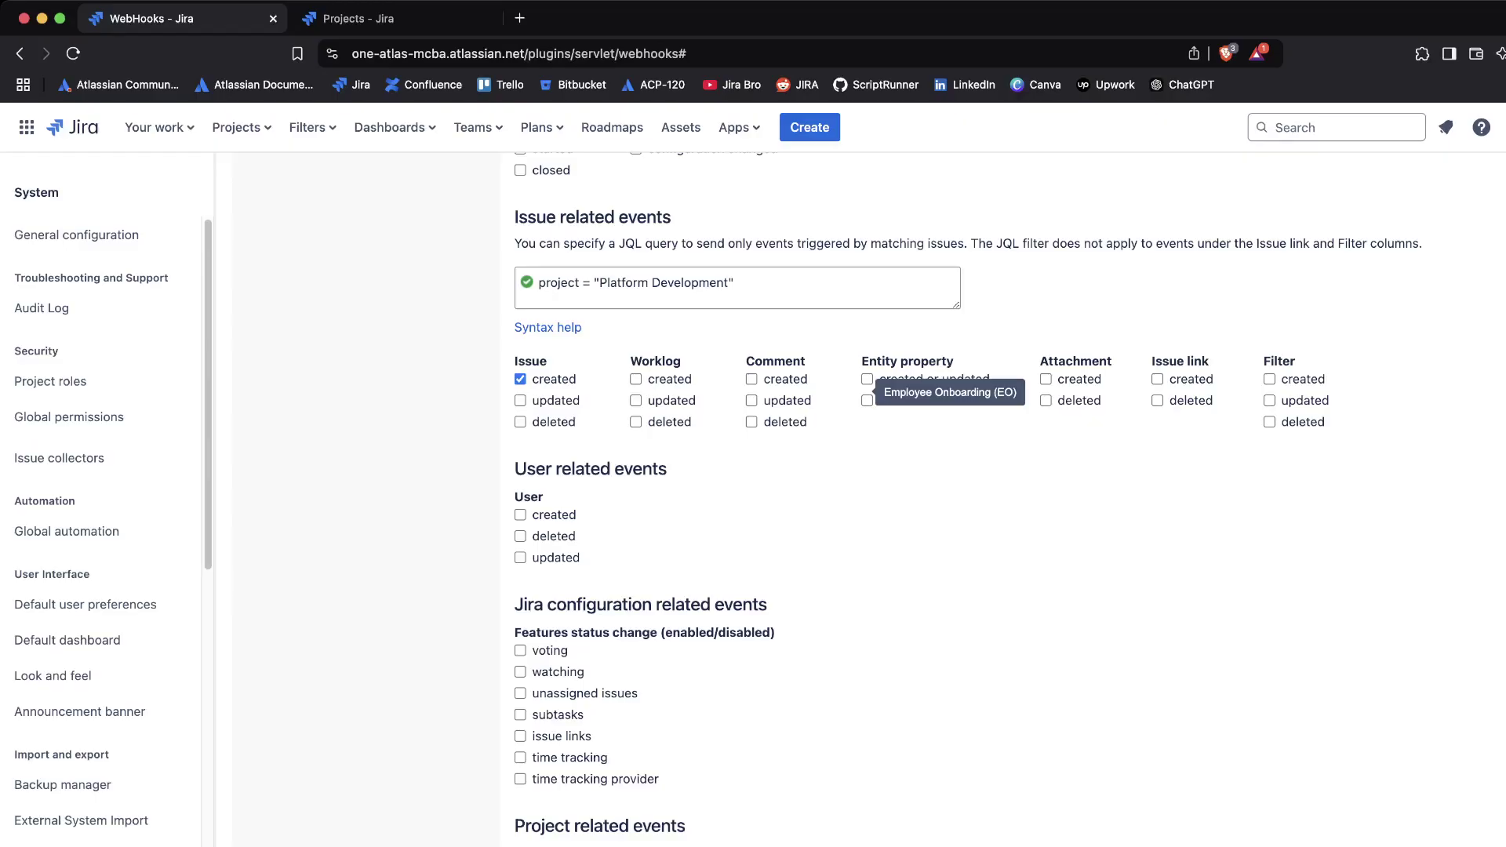
Also tick Comment created and Attachment created in the webhook's events.
click(752, 378)
scroll(967, 501, down, 1)
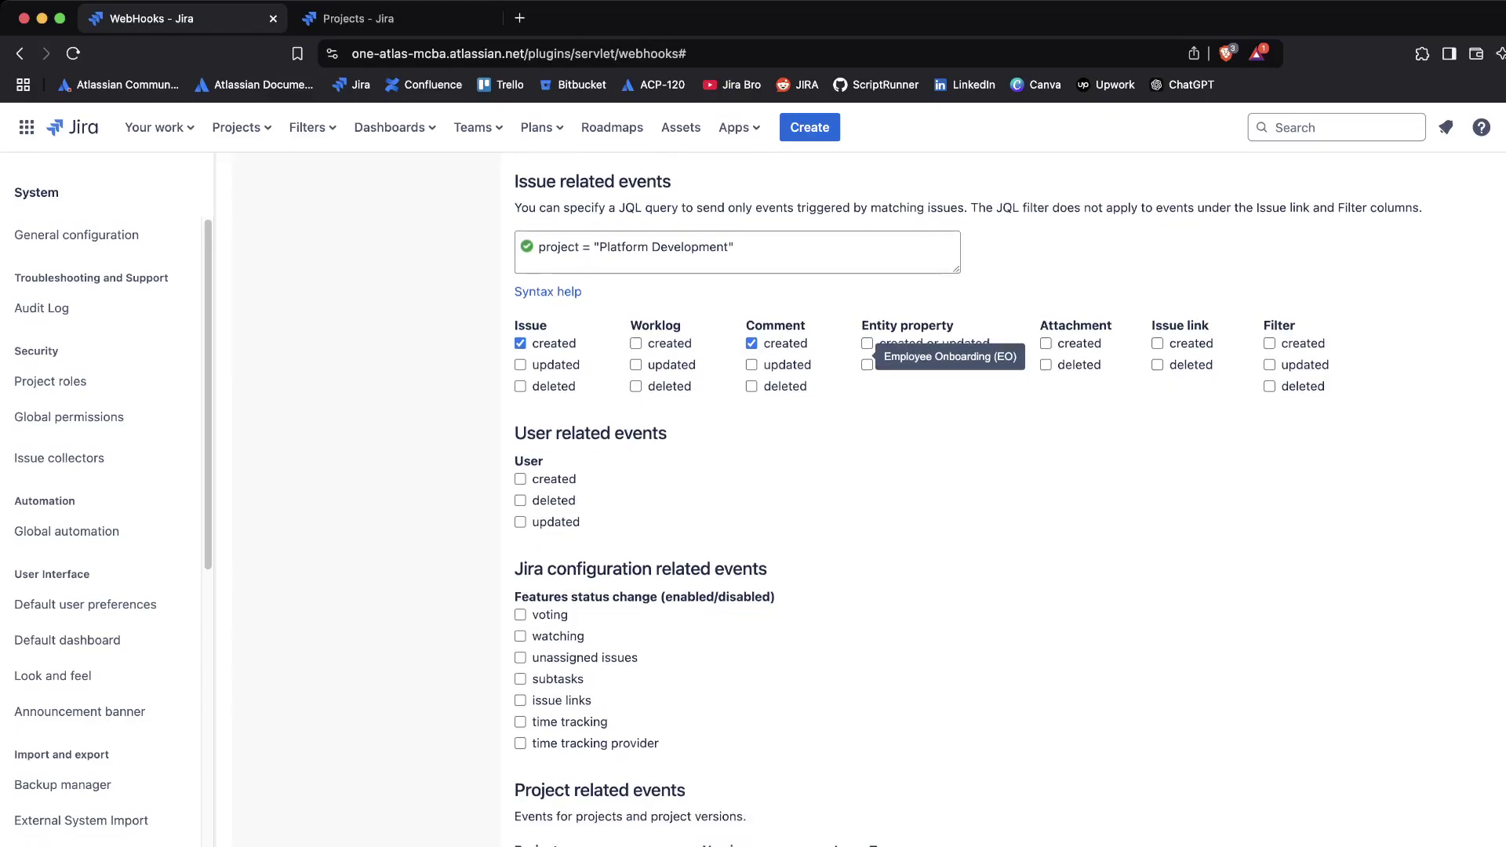
click(1046, 344)
scroll(967, 502, down, 6)
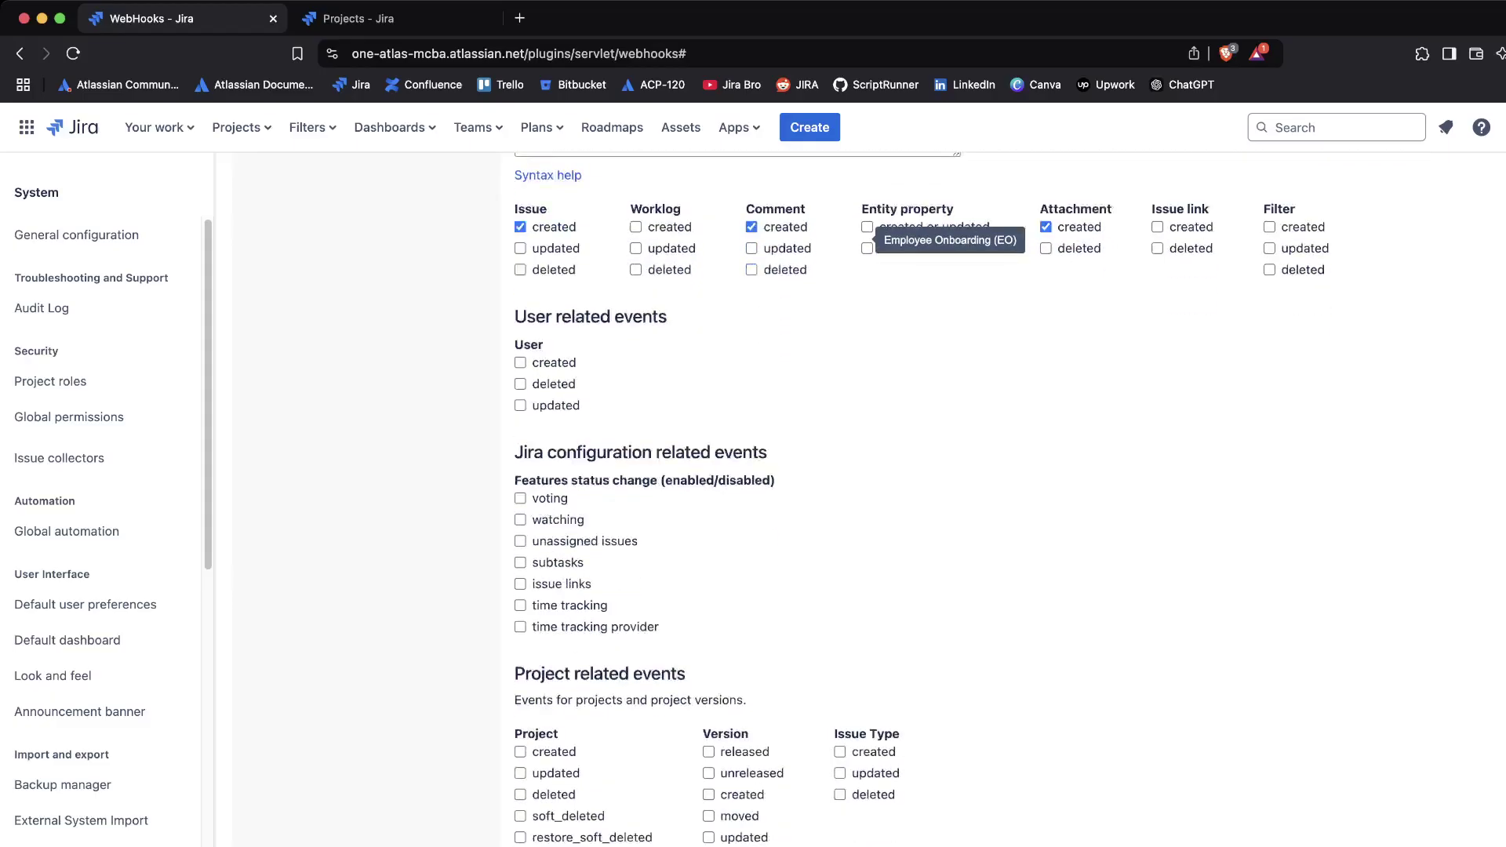
scroll(967, 502, down, 4)
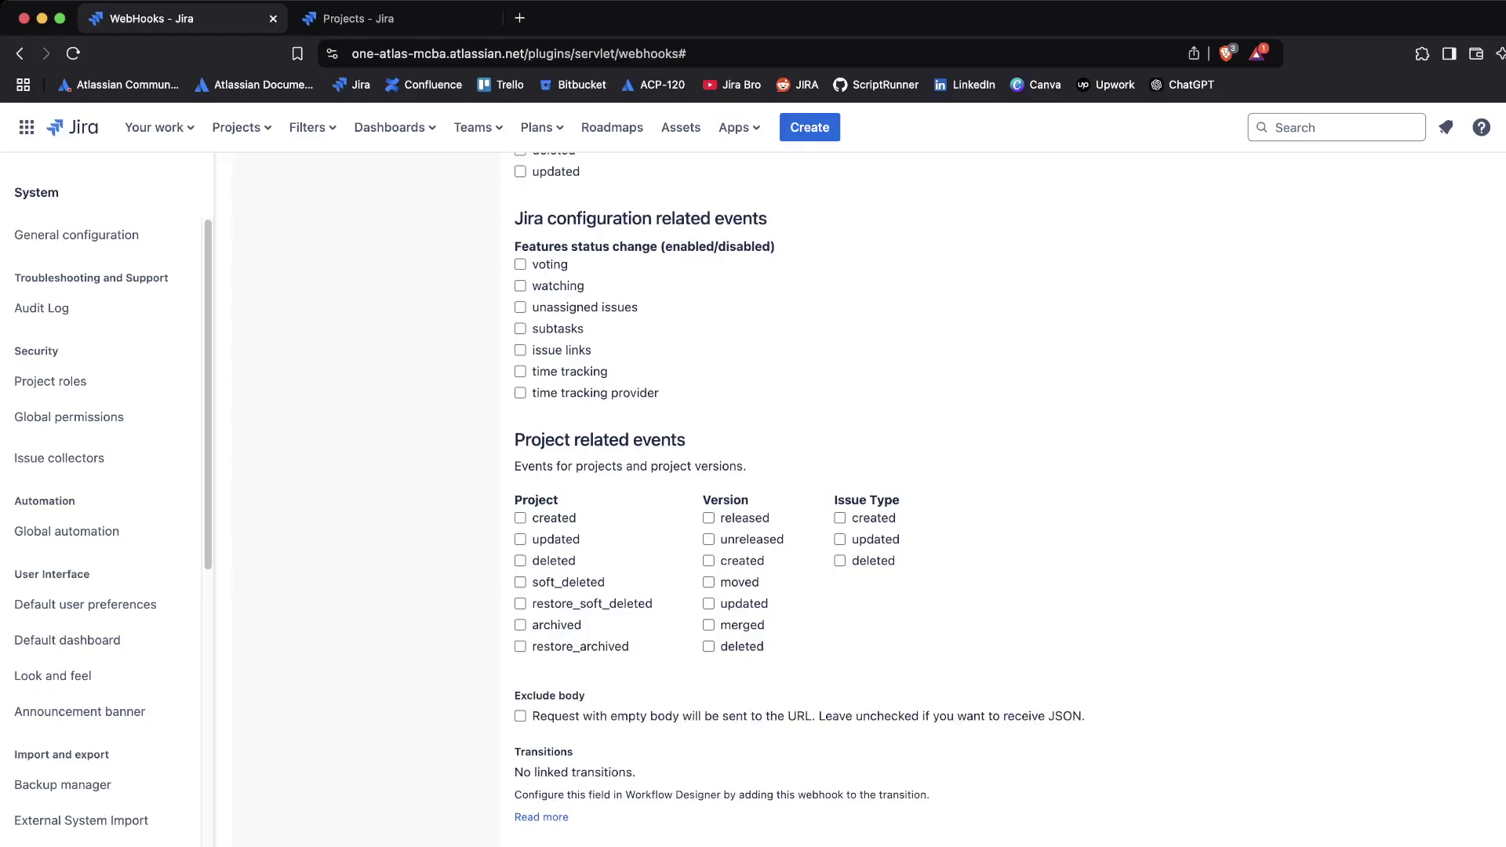
scroll(967, 502, up, 14)
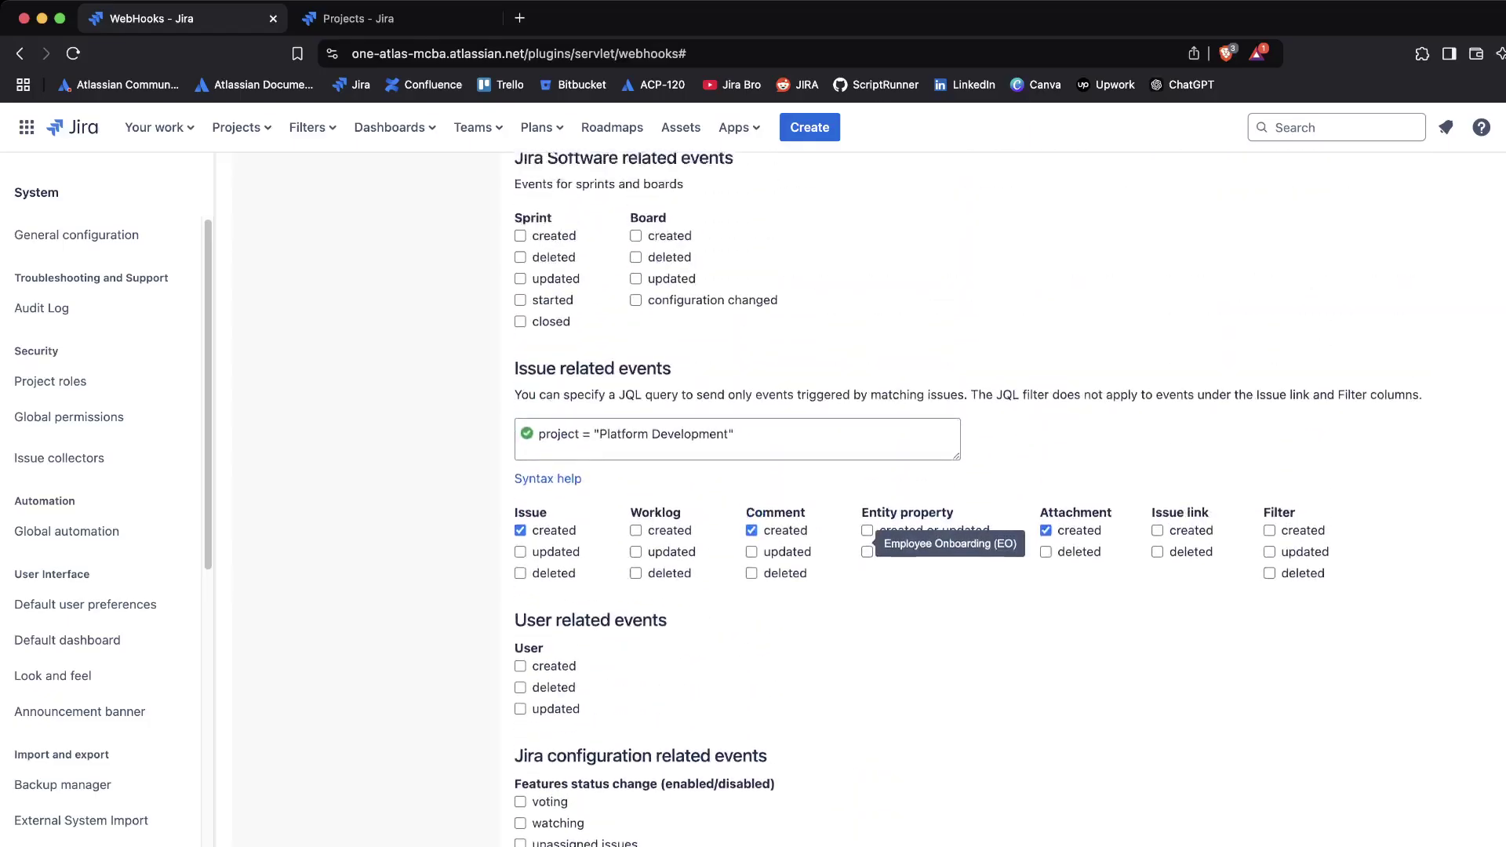
scroll(737, 502, up, 20)
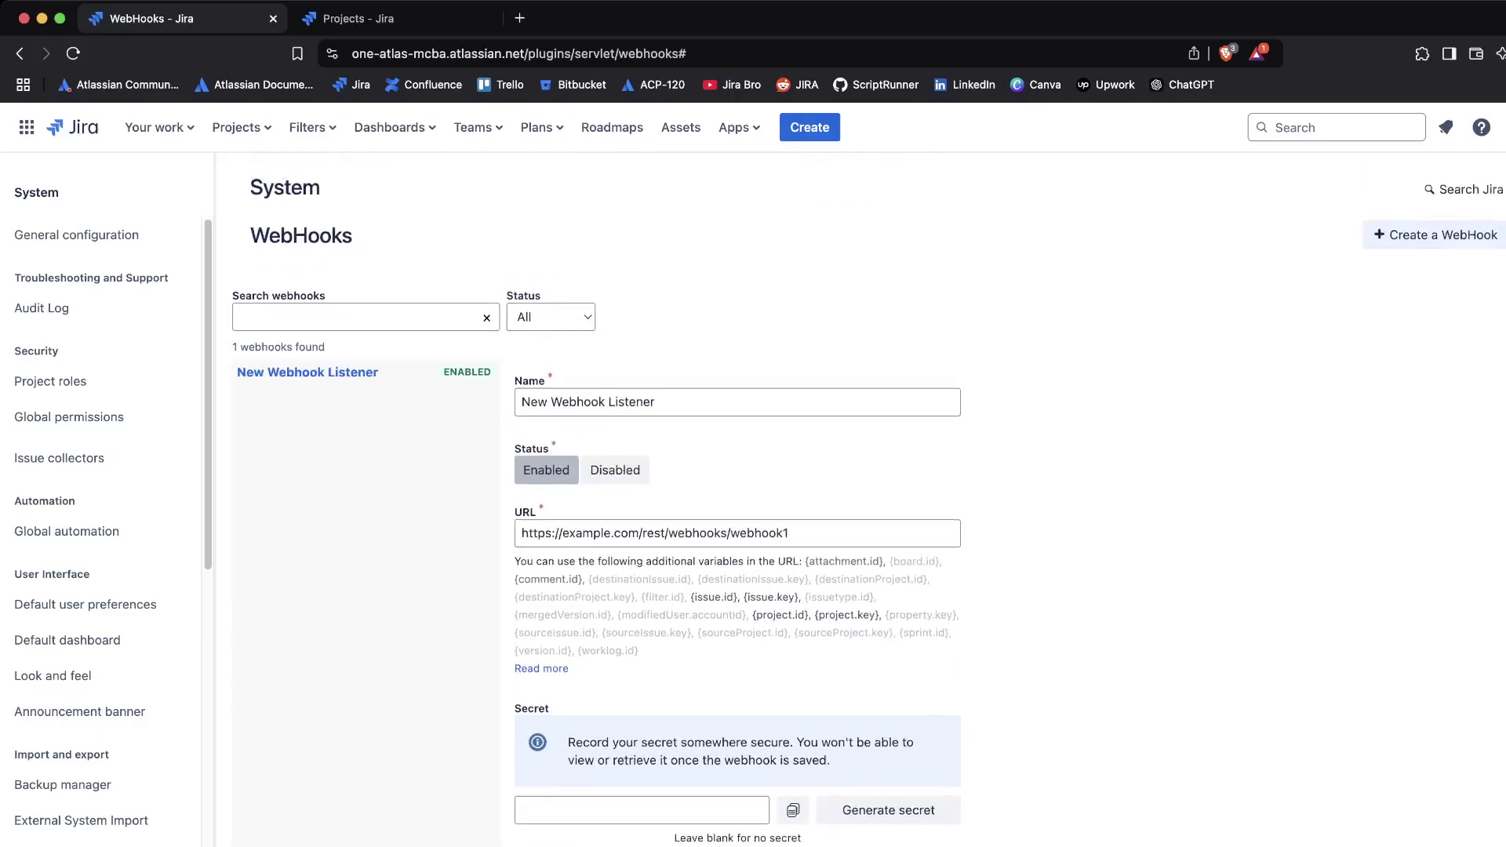
scroll(868, 511, up, 1)
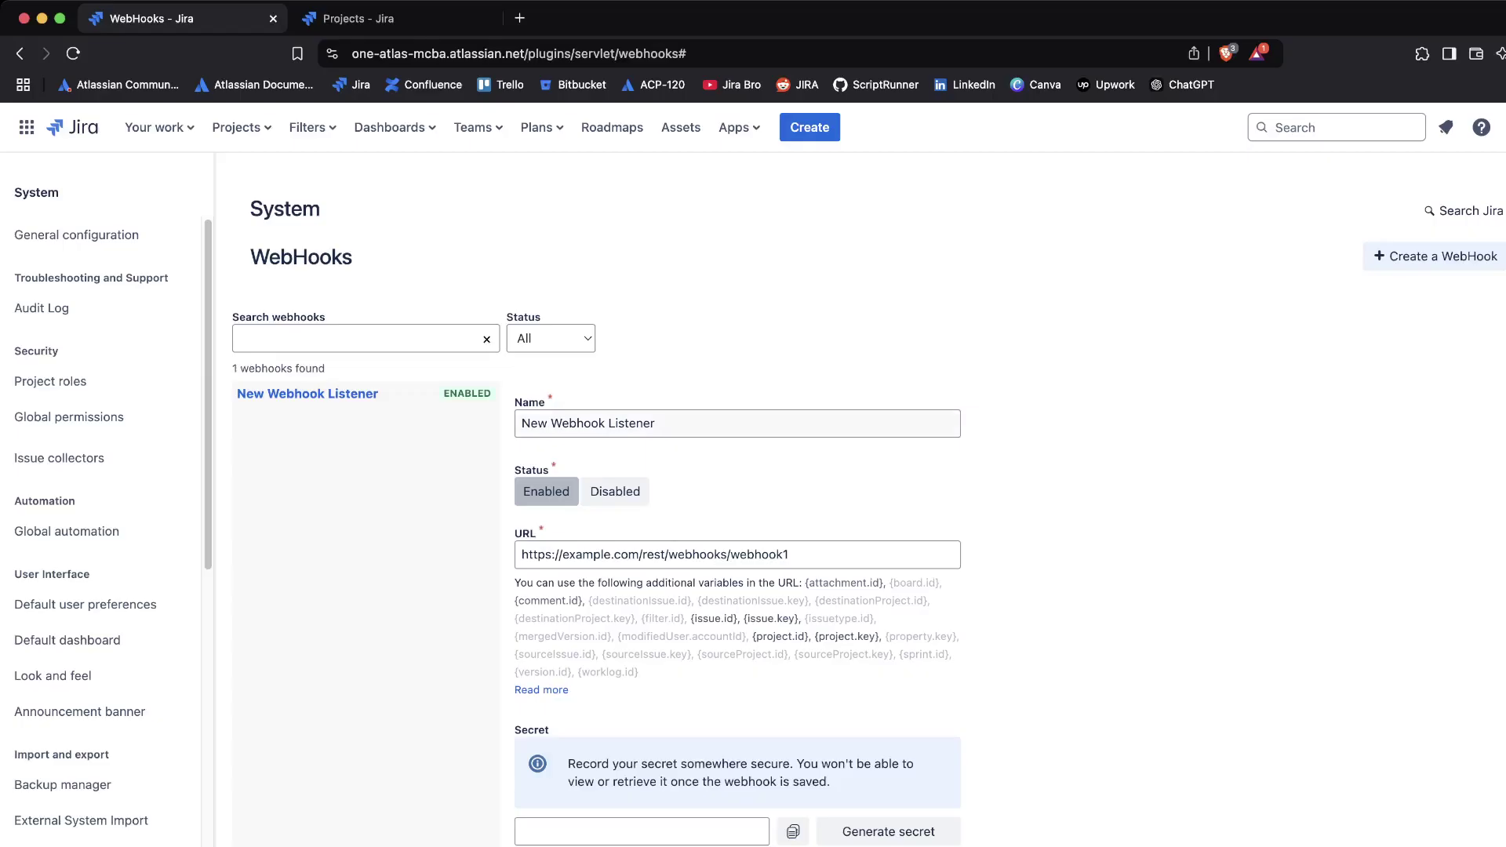
Replace the webhook's default name with 'webhook'.
click(666, 424)
key(super+a)
key(BackSpace)
text(webhook)
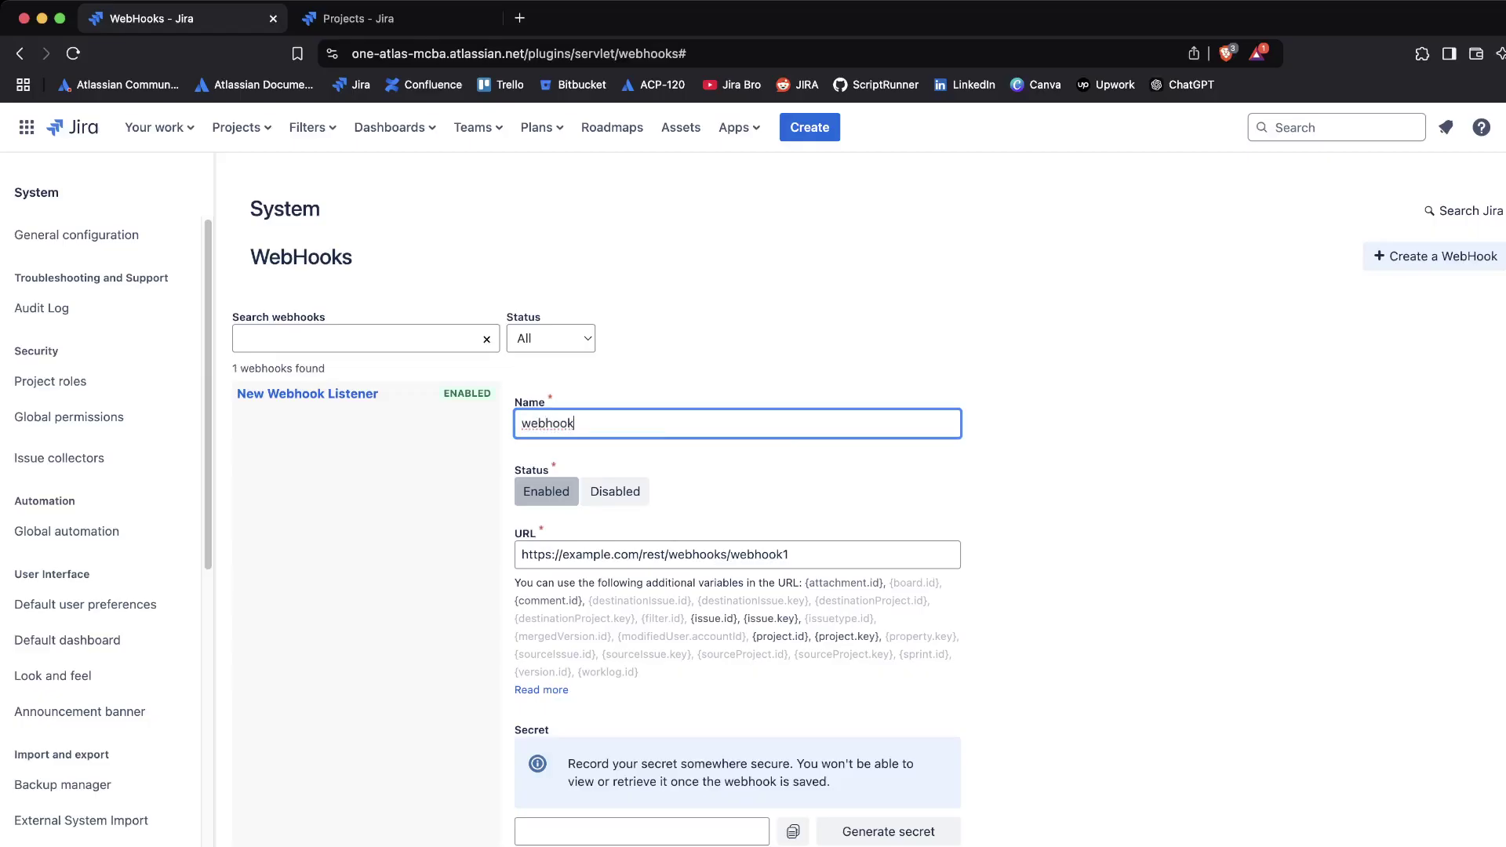
scroll(869, 502, down, 5)
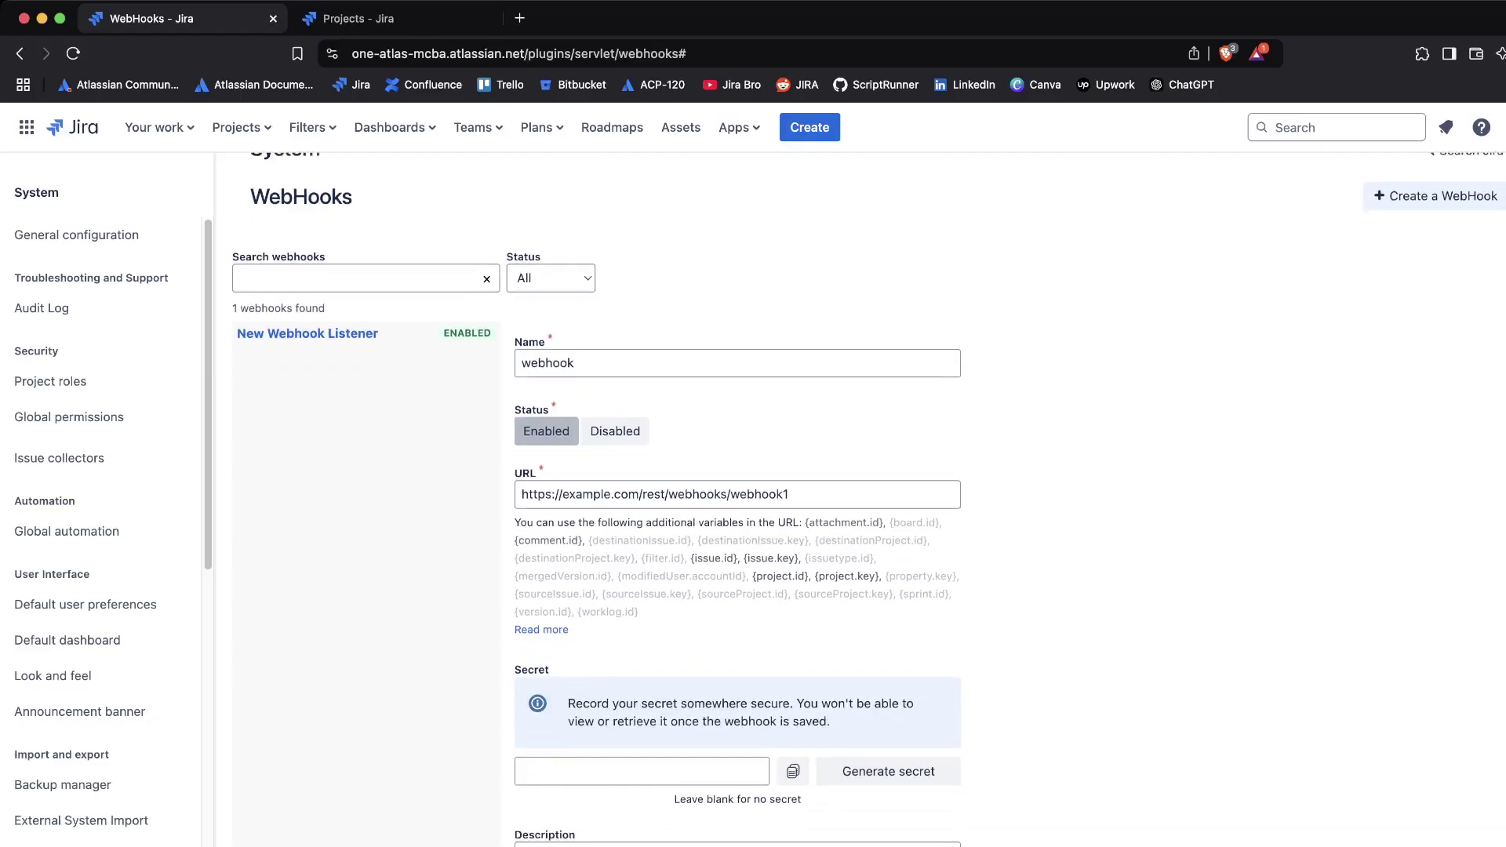
scroll(868, 502, down, 1)
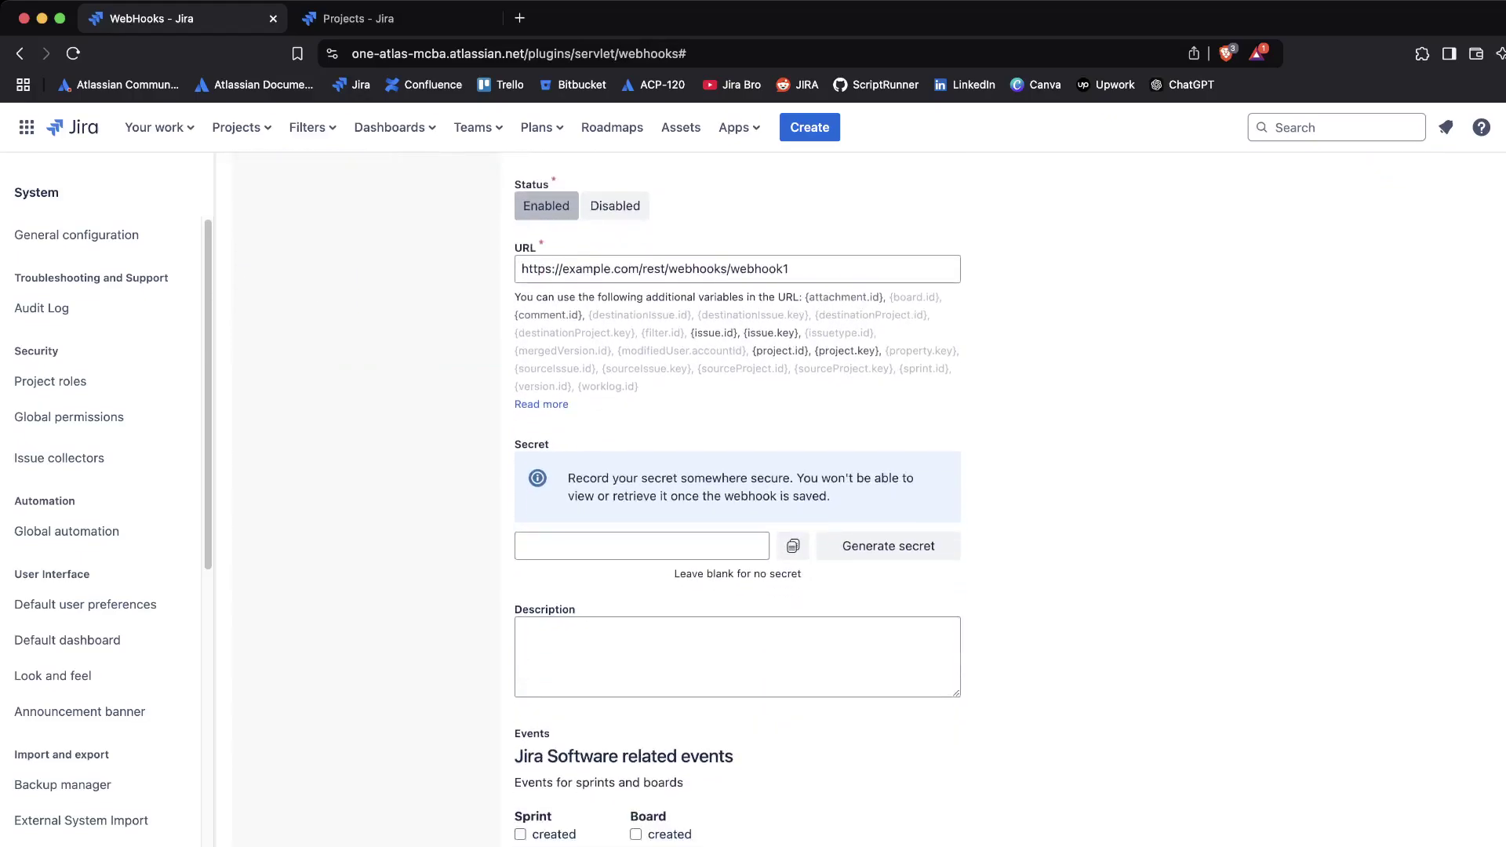
Compare both tabs' site addresses, then open the Mobile Program project.
key(ctrl+Tab)
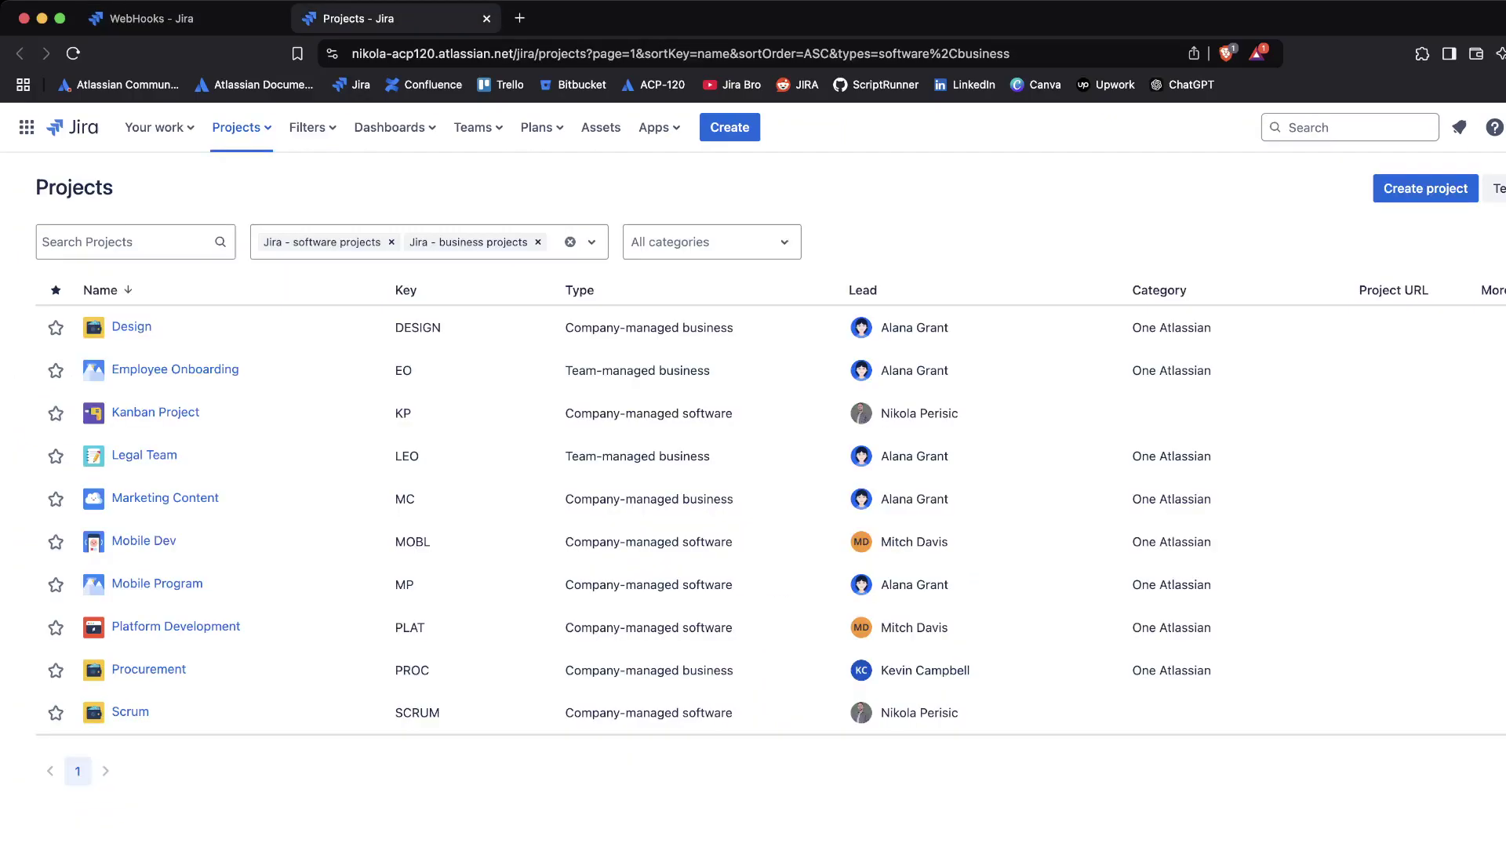
key(ctrl+shift+Tab)
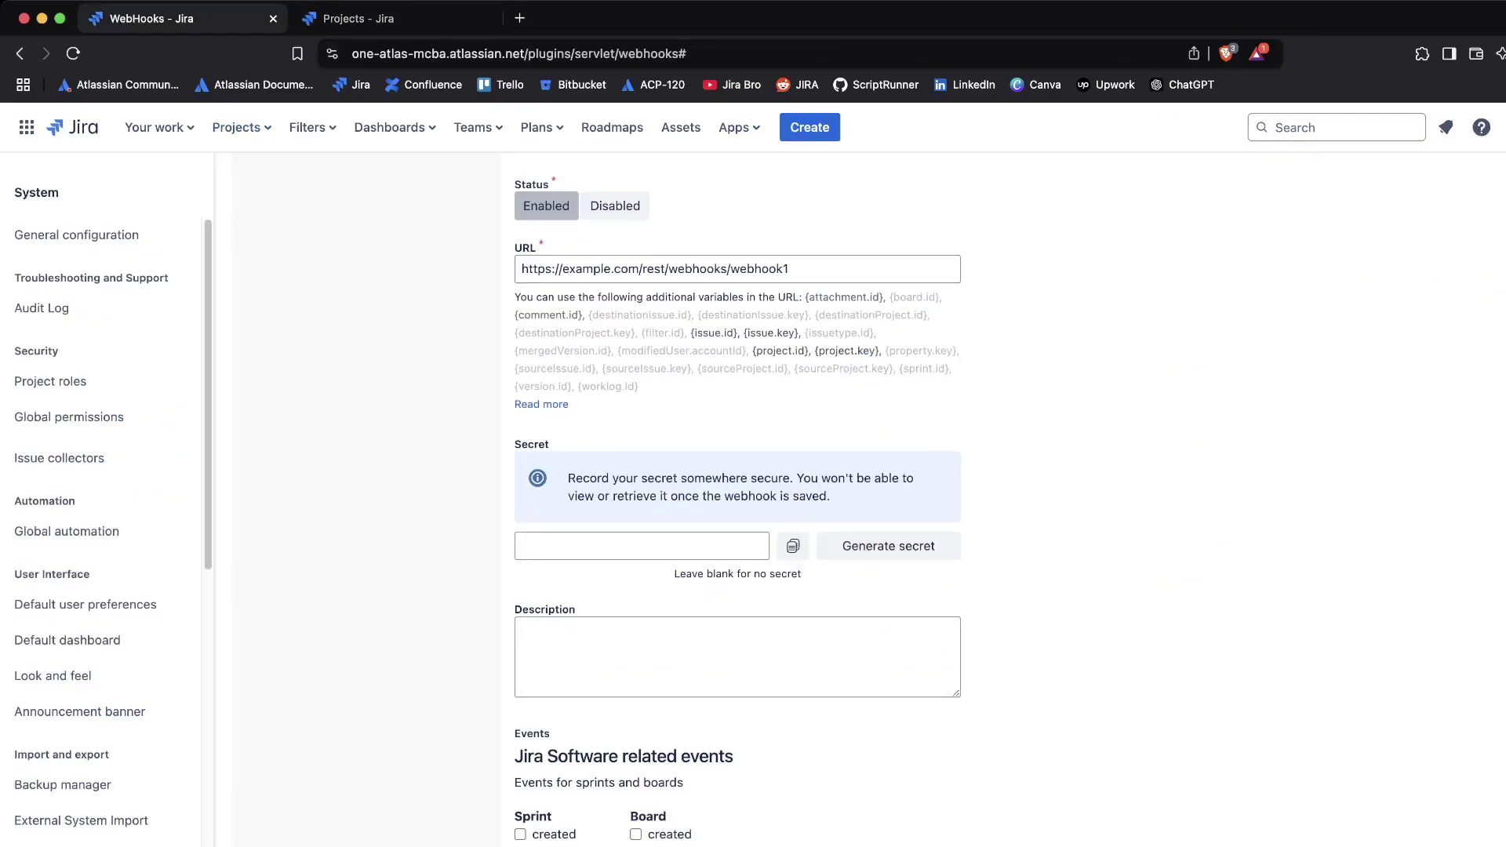
drag(351, 53, 562, 53)
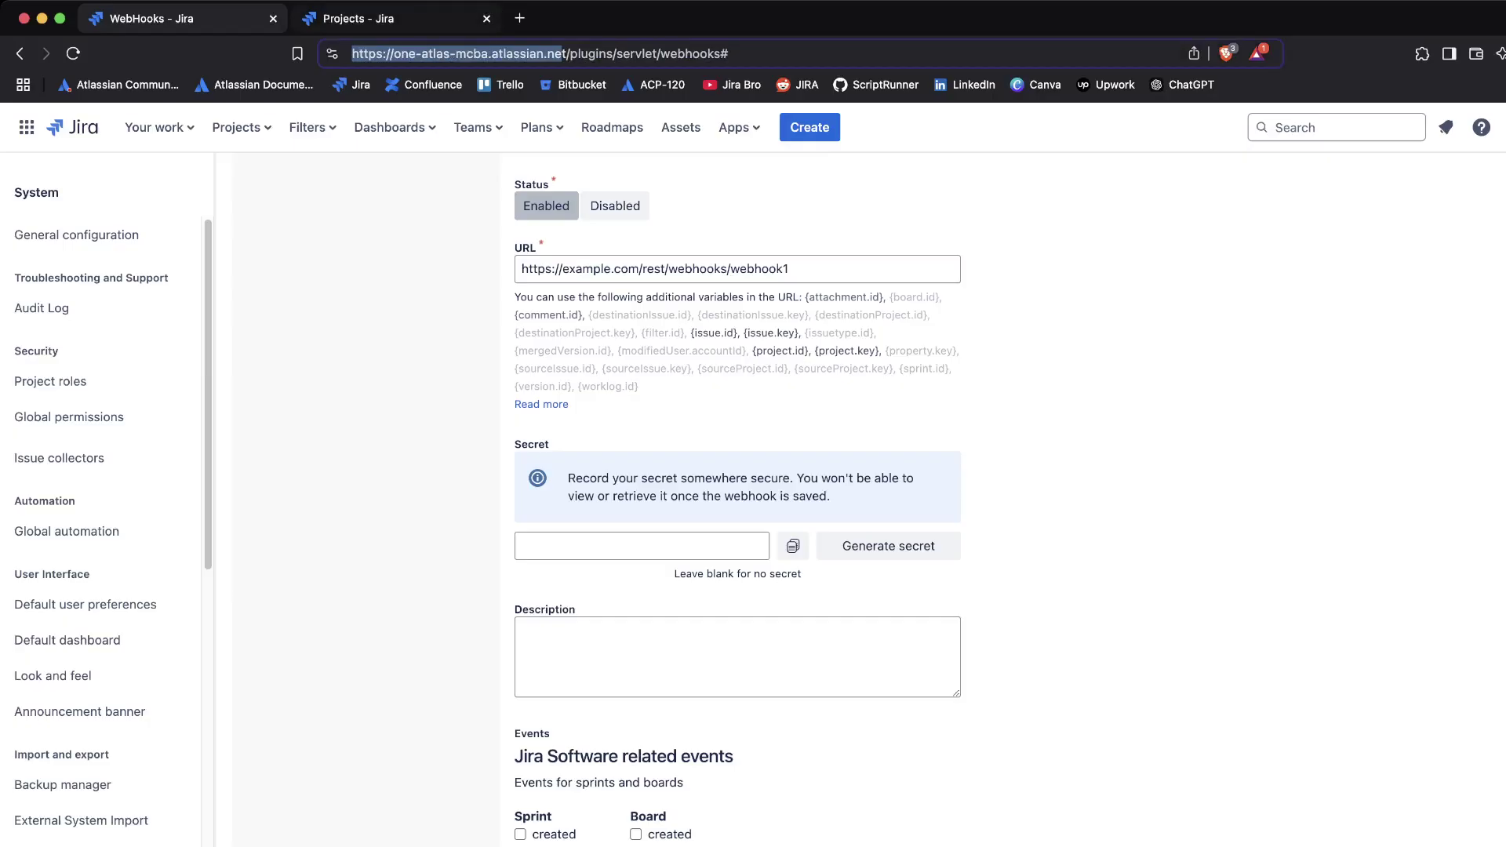
key(ctrl+Tab)
drag(351, 53, 554, 53)
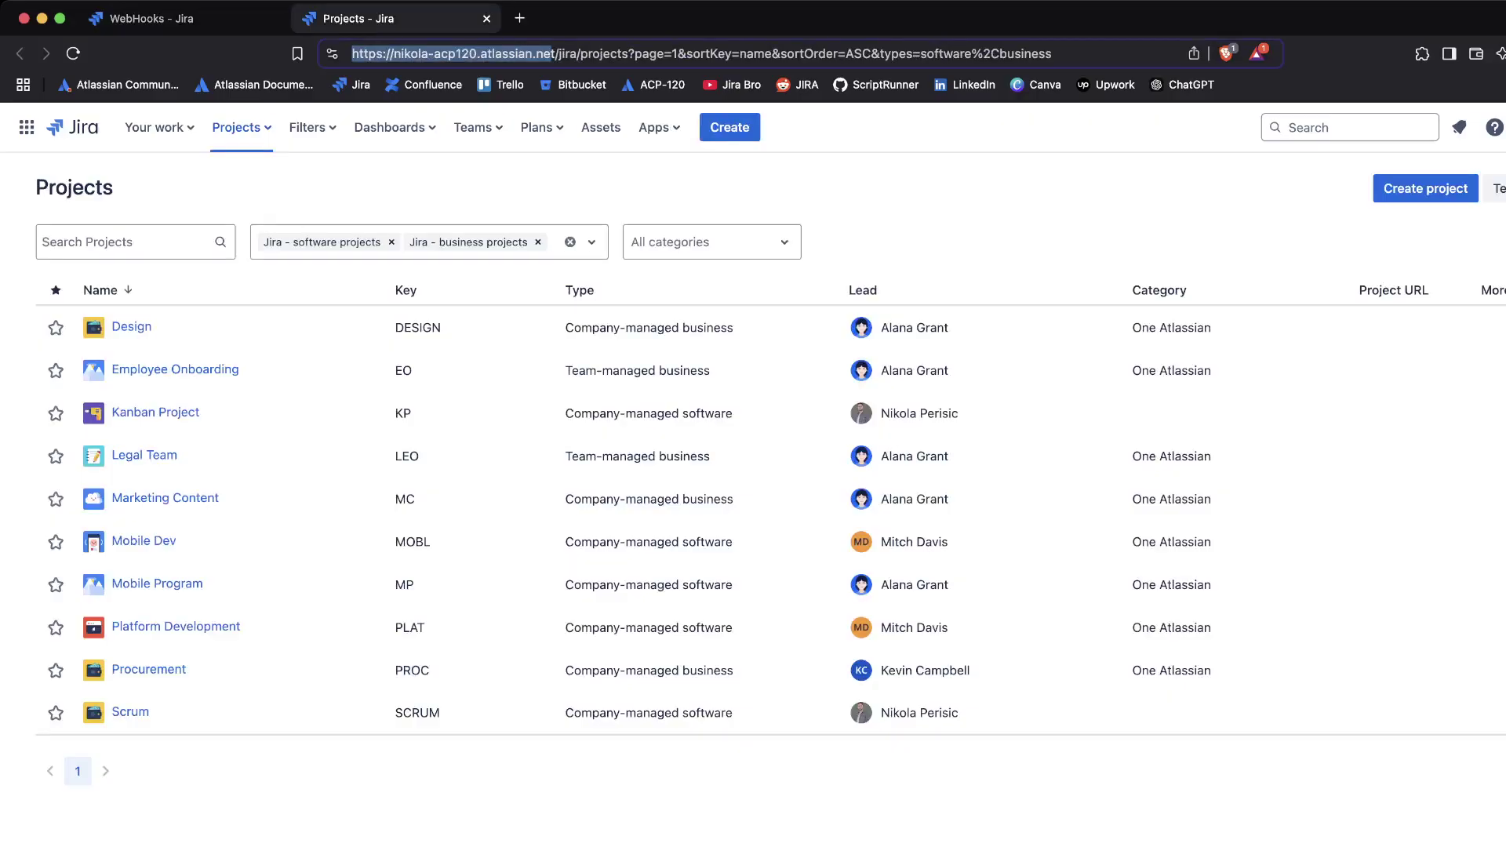
key(Escape)
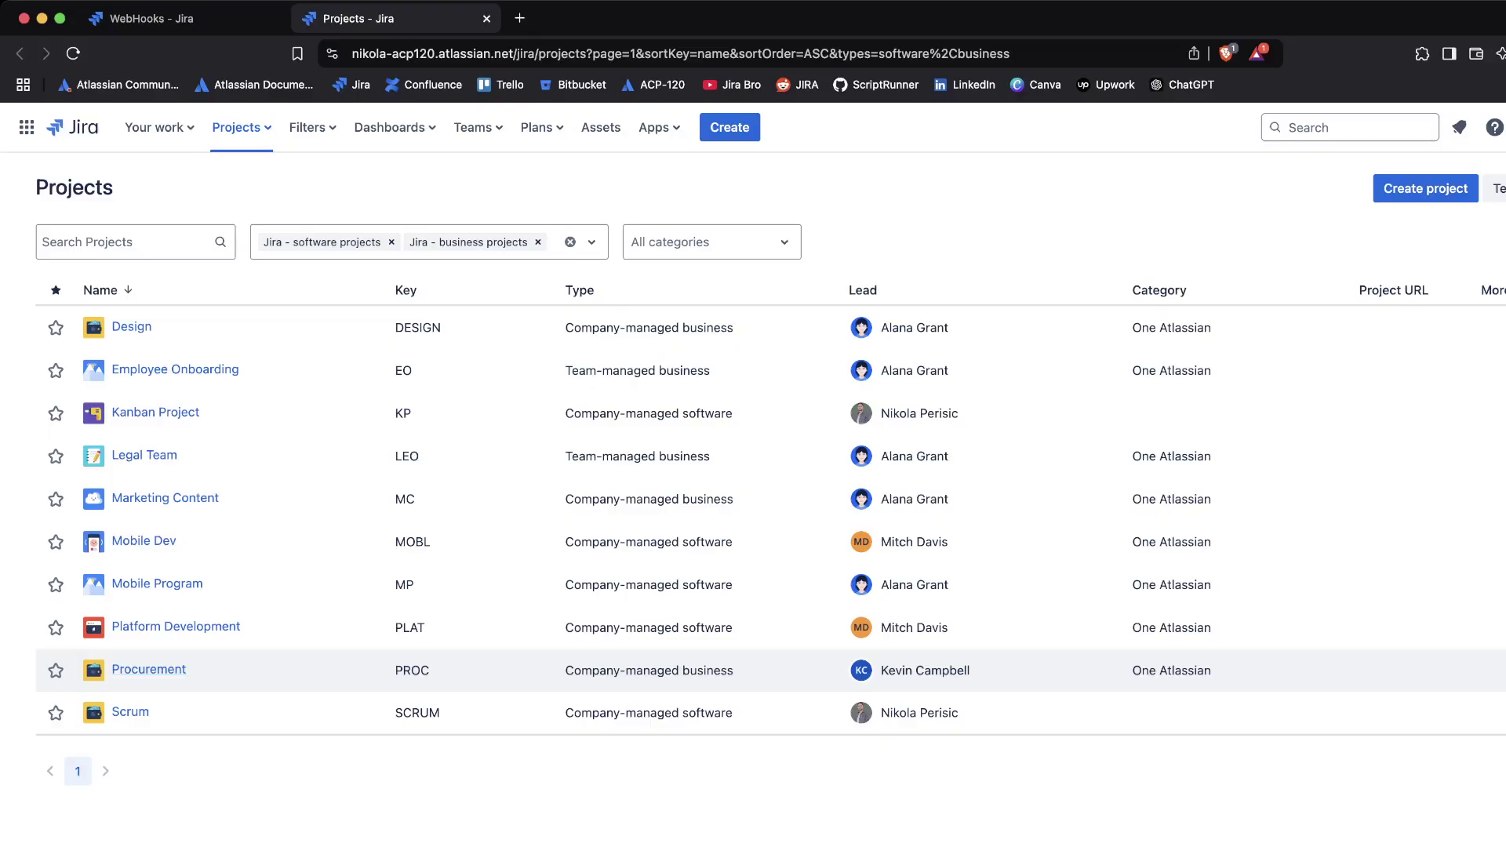
click(157, 583)
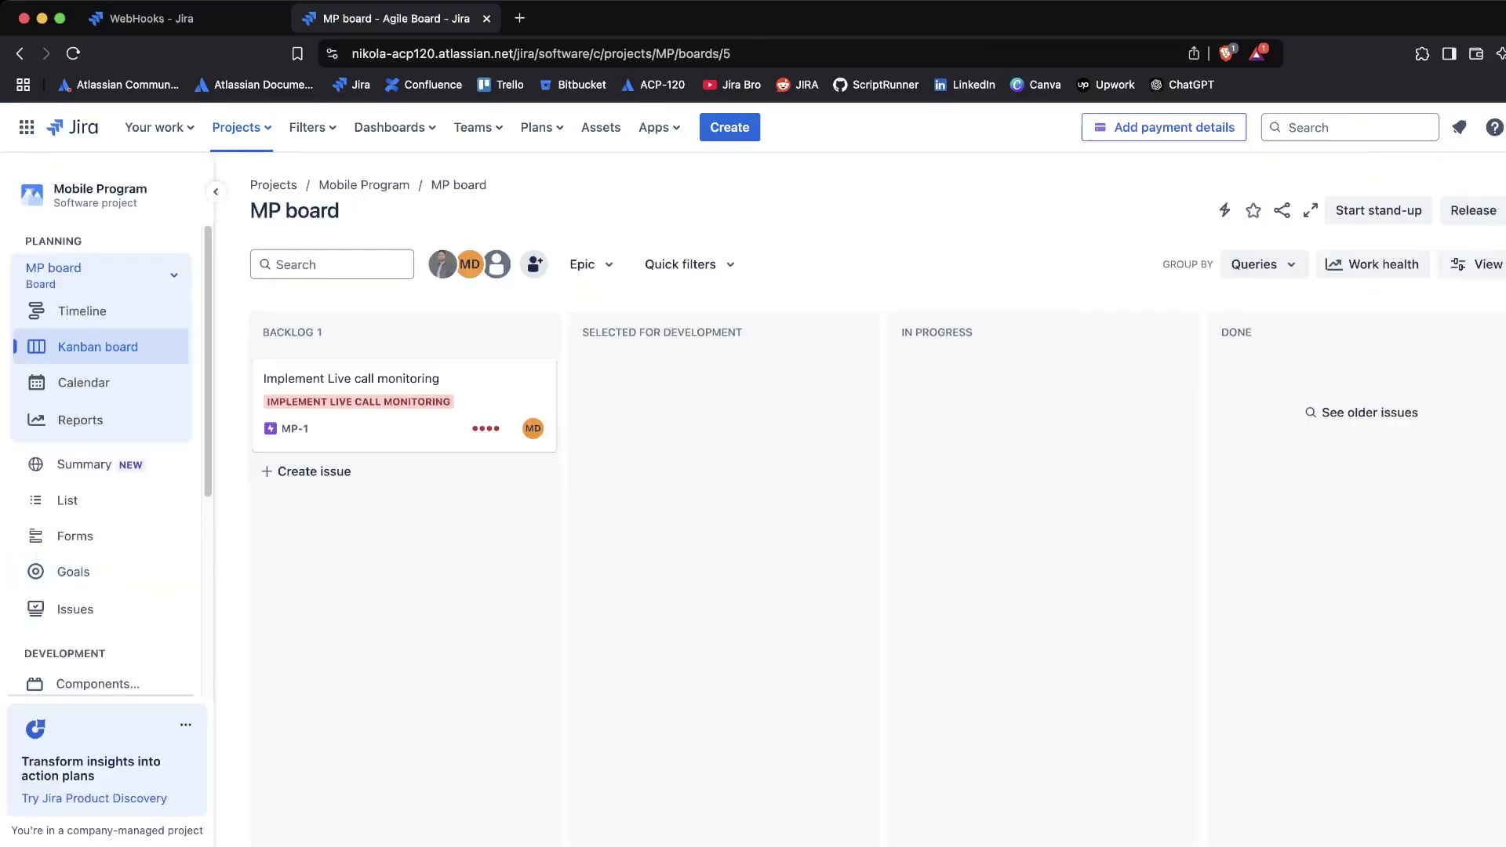
scroll(102, 659, down, 5)
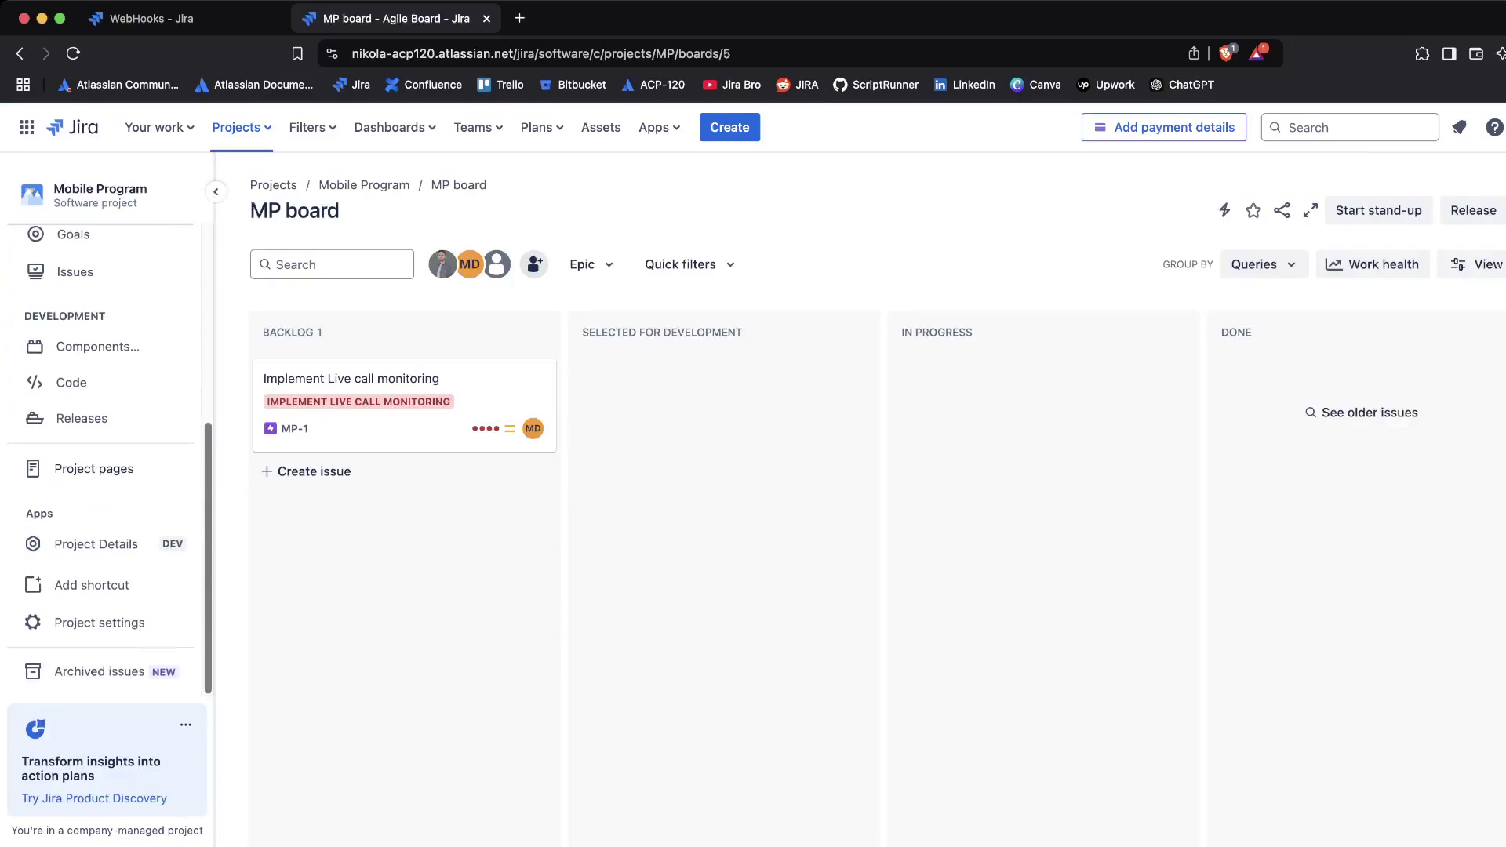
Go to Mobile Program's project automation settings and start a new rule.
click(100, 622)
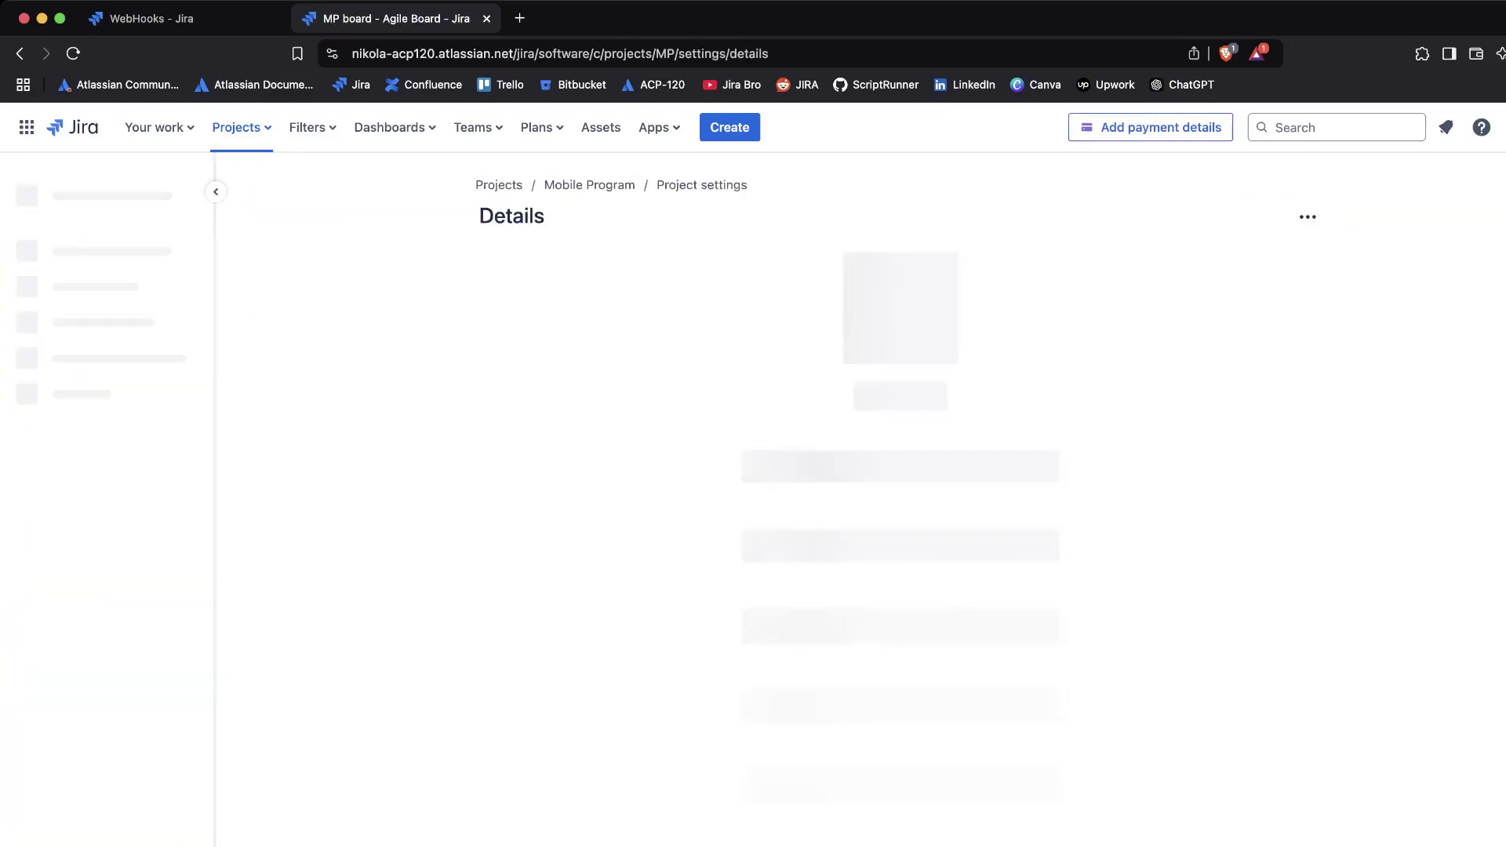
click(61, 509)
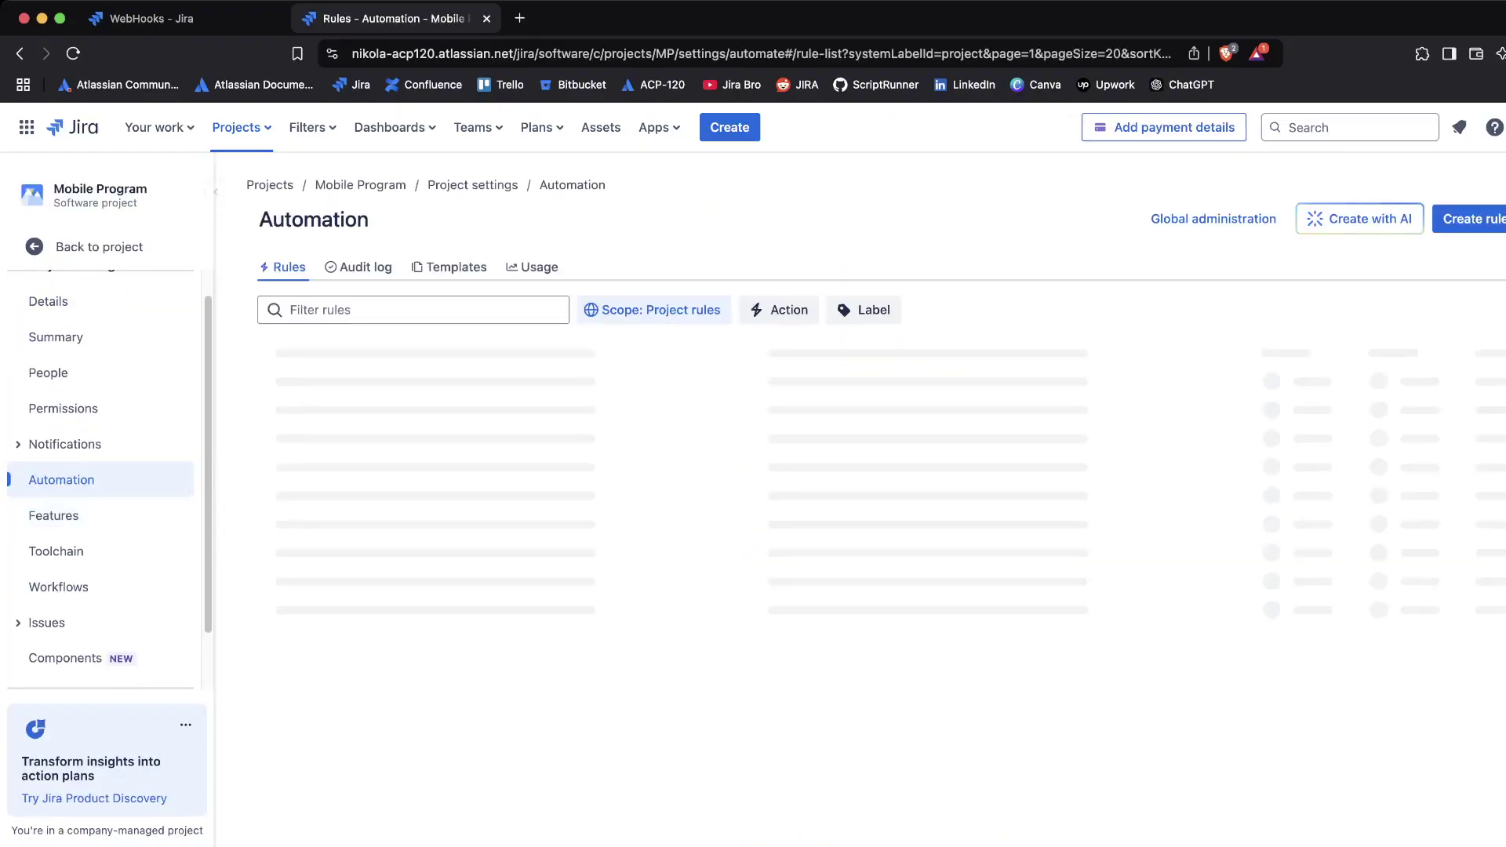
click(1469, 219)
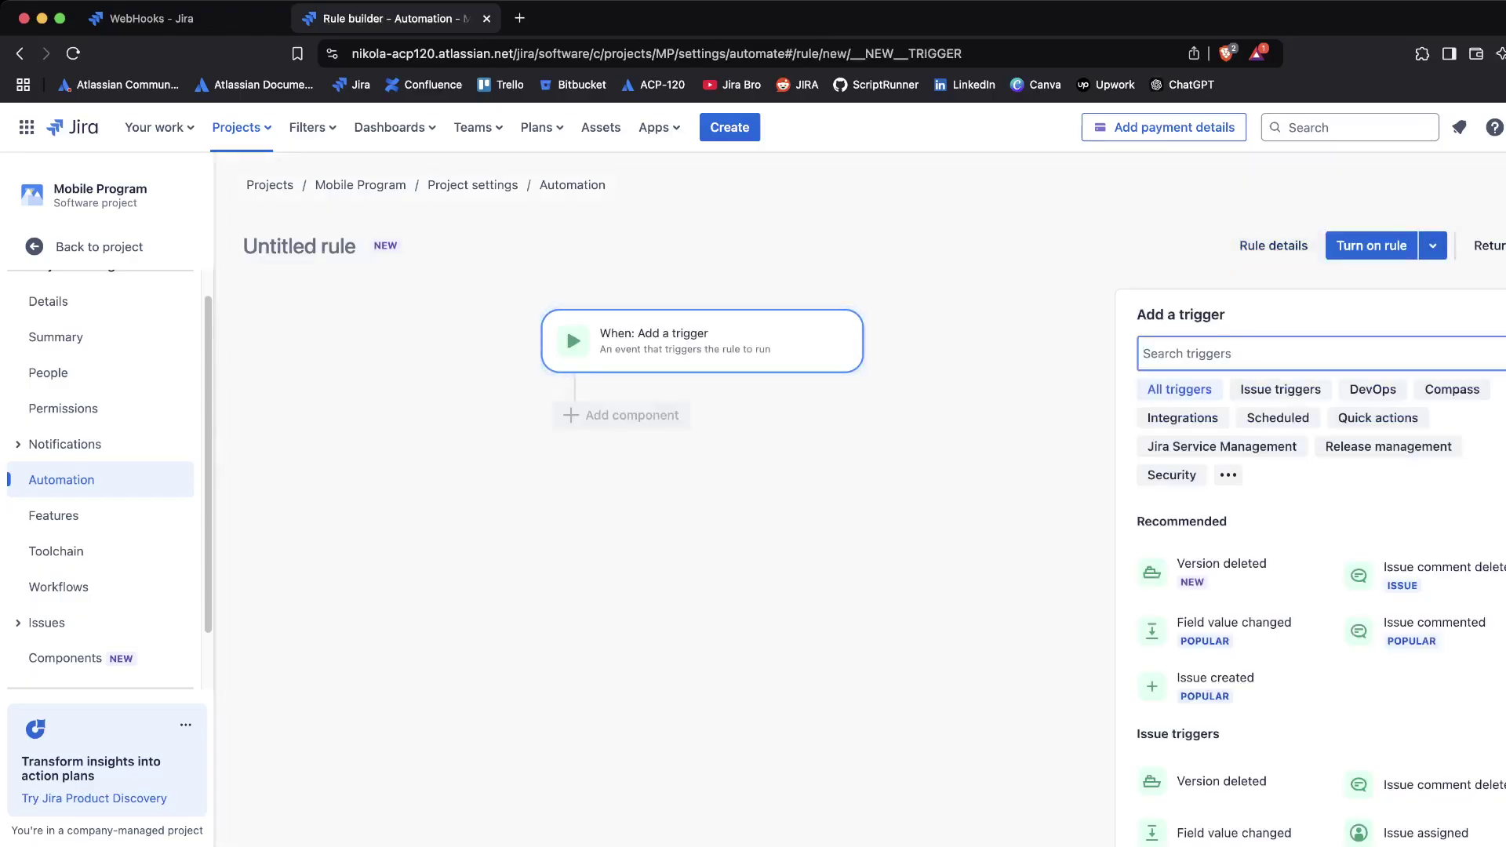
Use Incoming webhook as the rule's trigger and copy its webhook URL.
text(webhook)
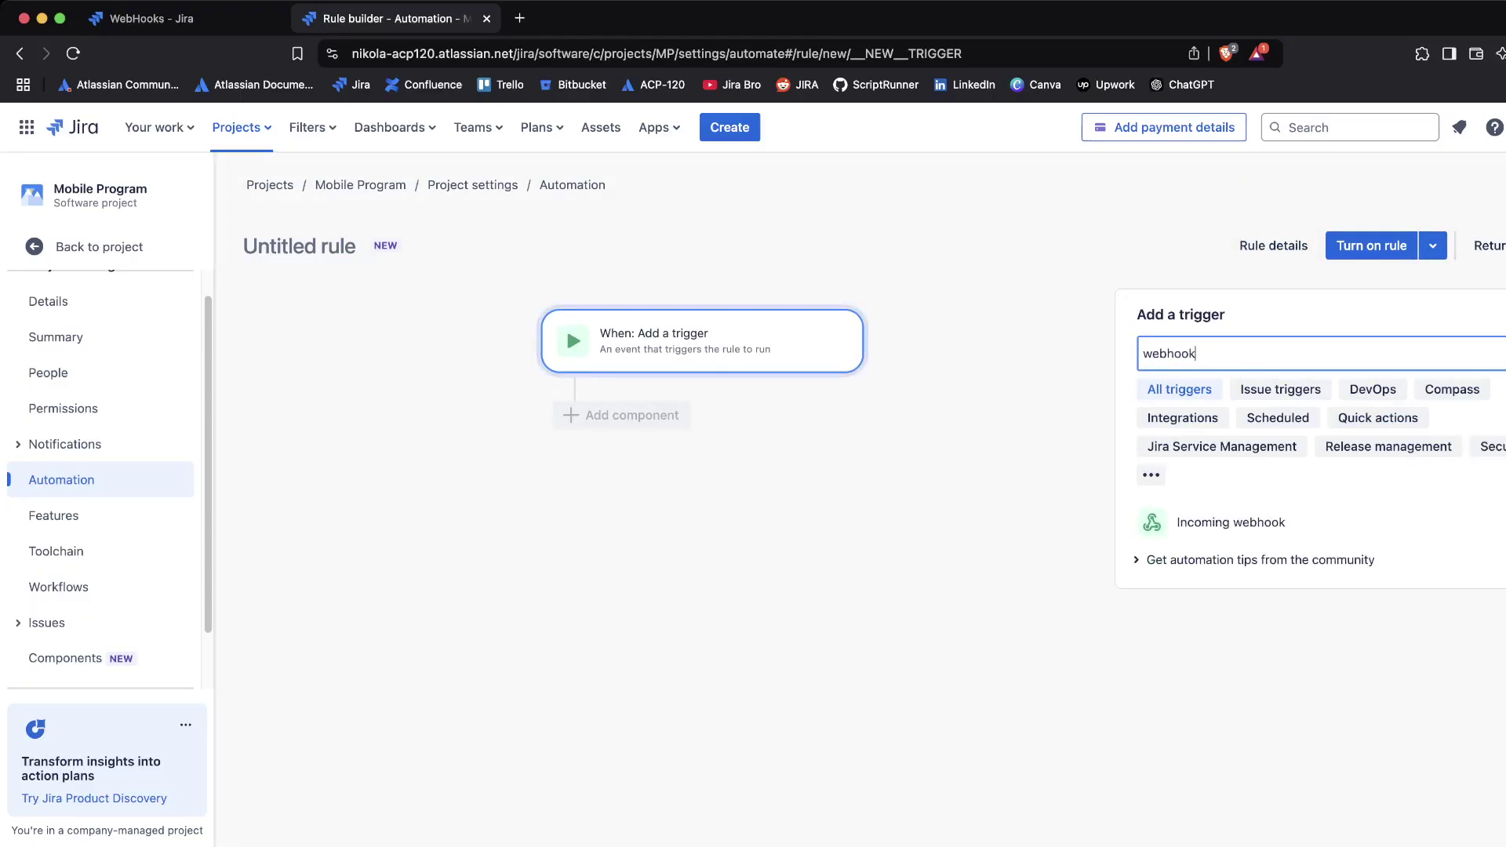
click(1231, 522)
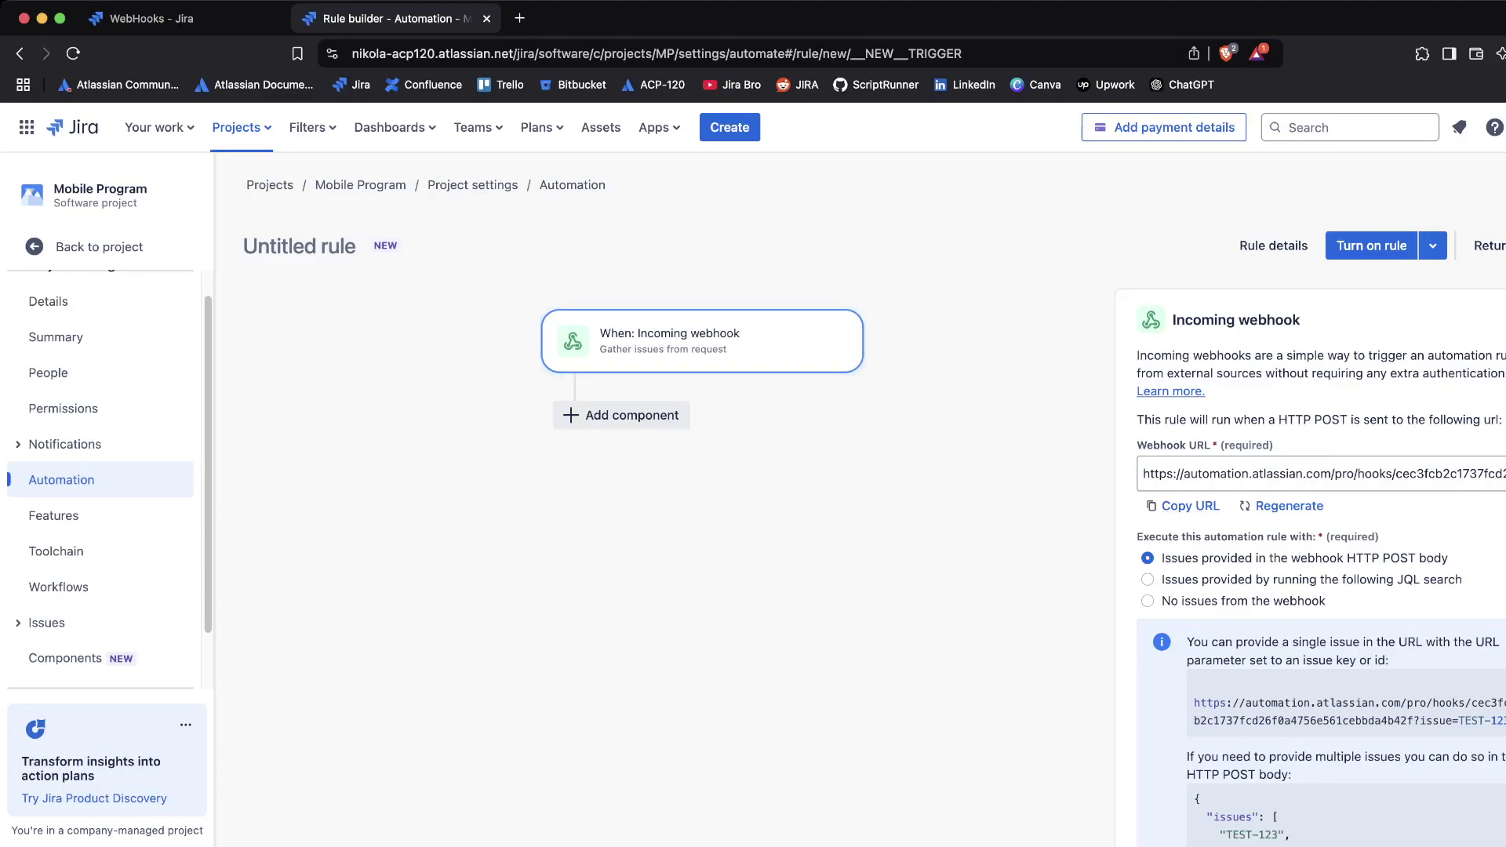
drag(1137, 445, 1219, 445)
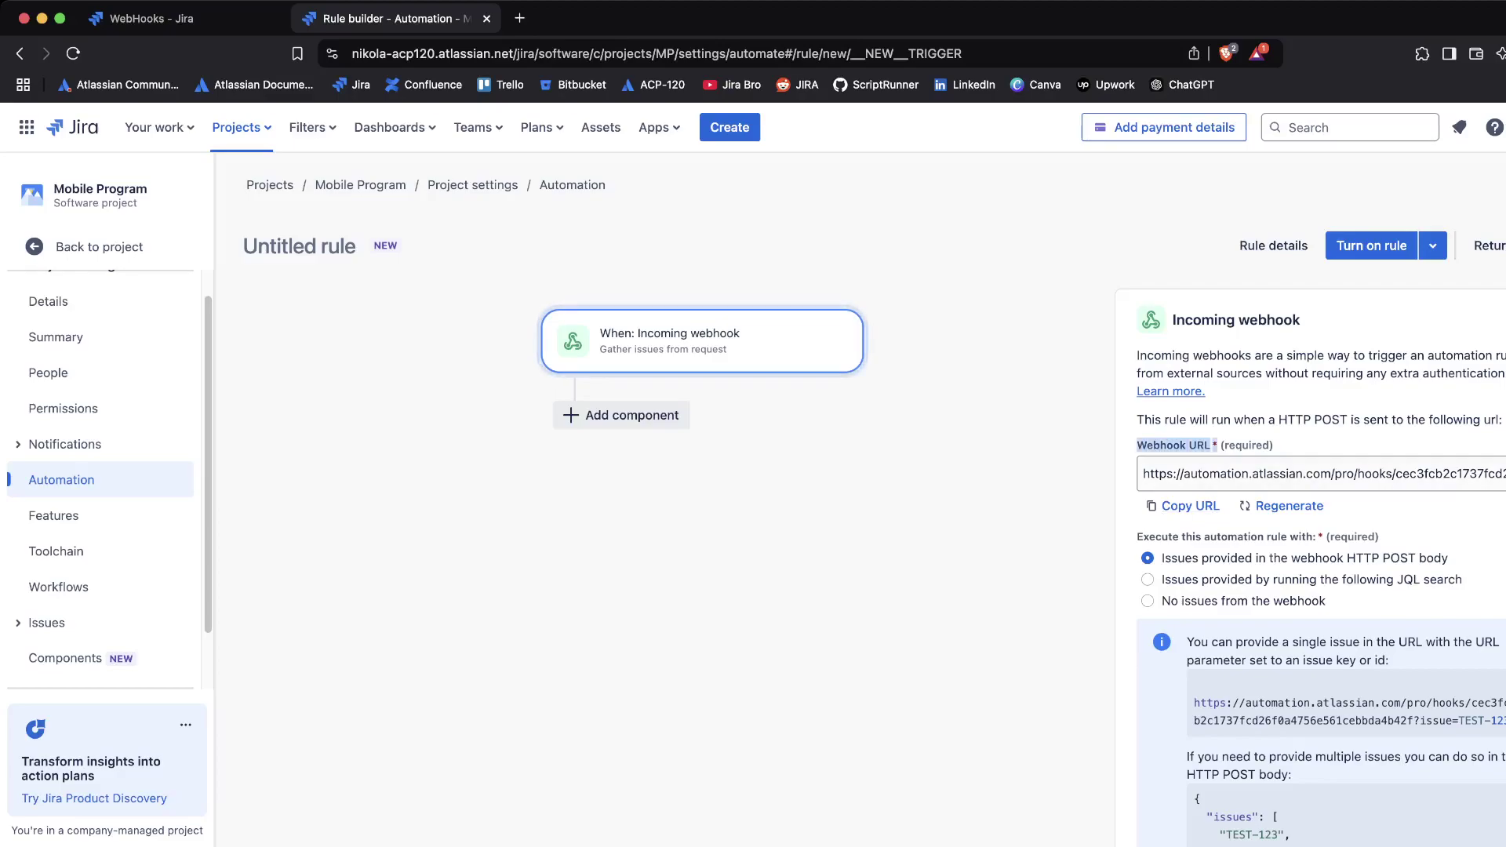
click(1210, 473)
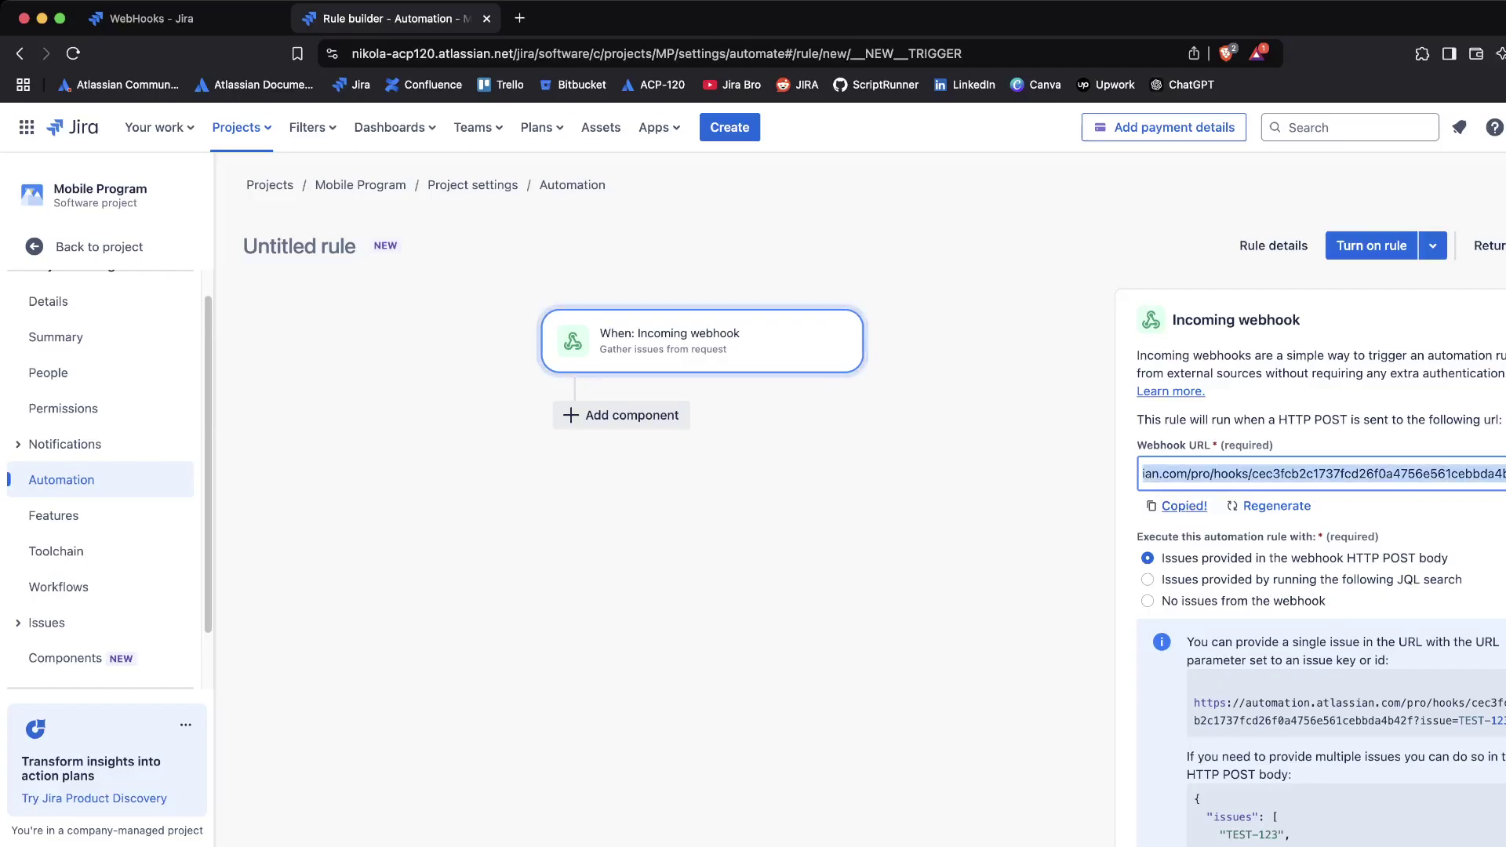
Replace the webhook form's example URL with the copied automation webhook URL.
key(ctrl+shift+Tab)
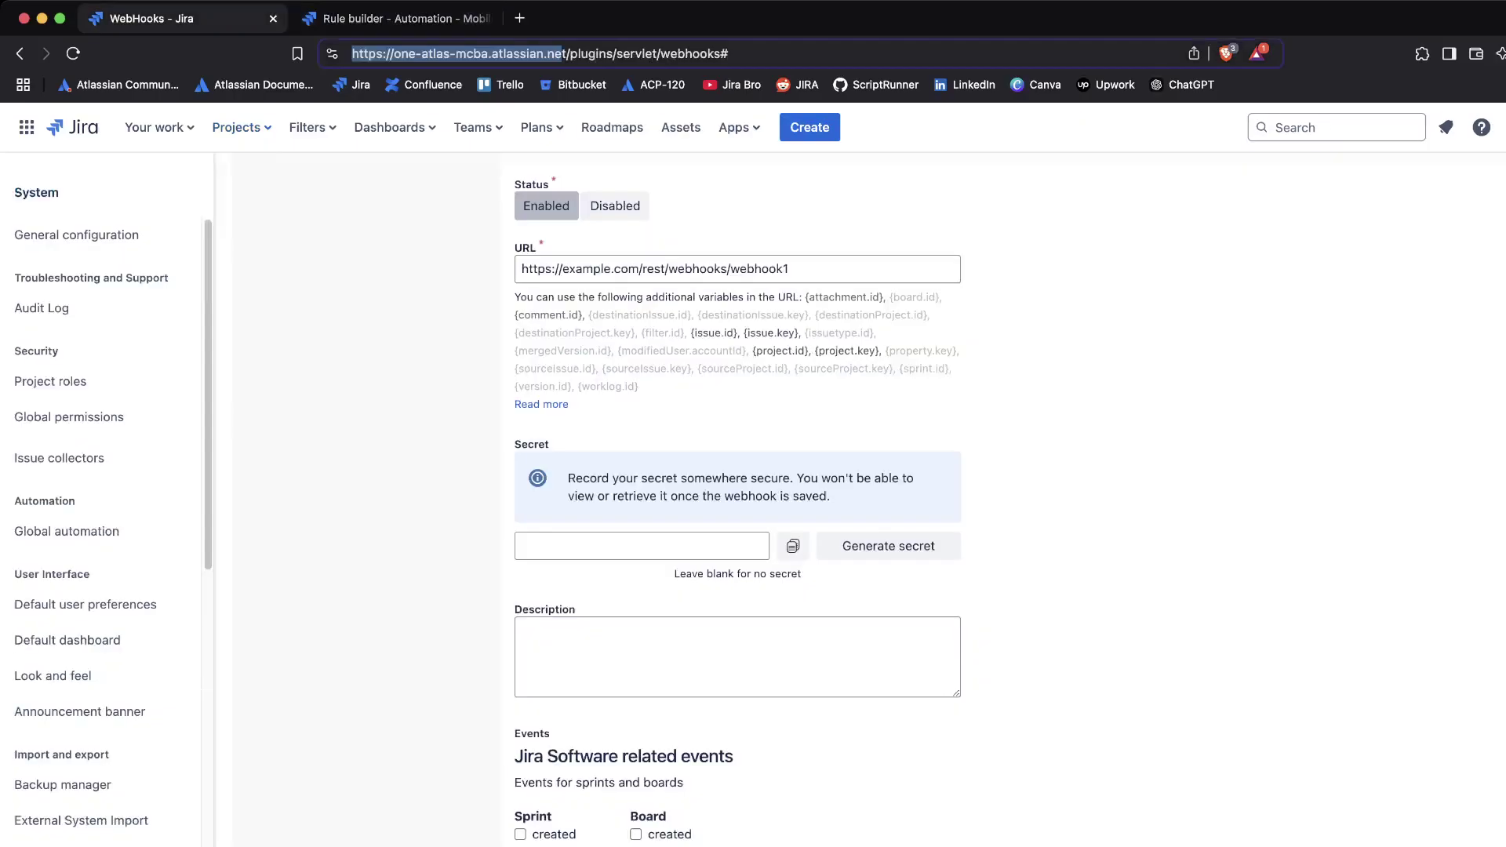
key(Escape)
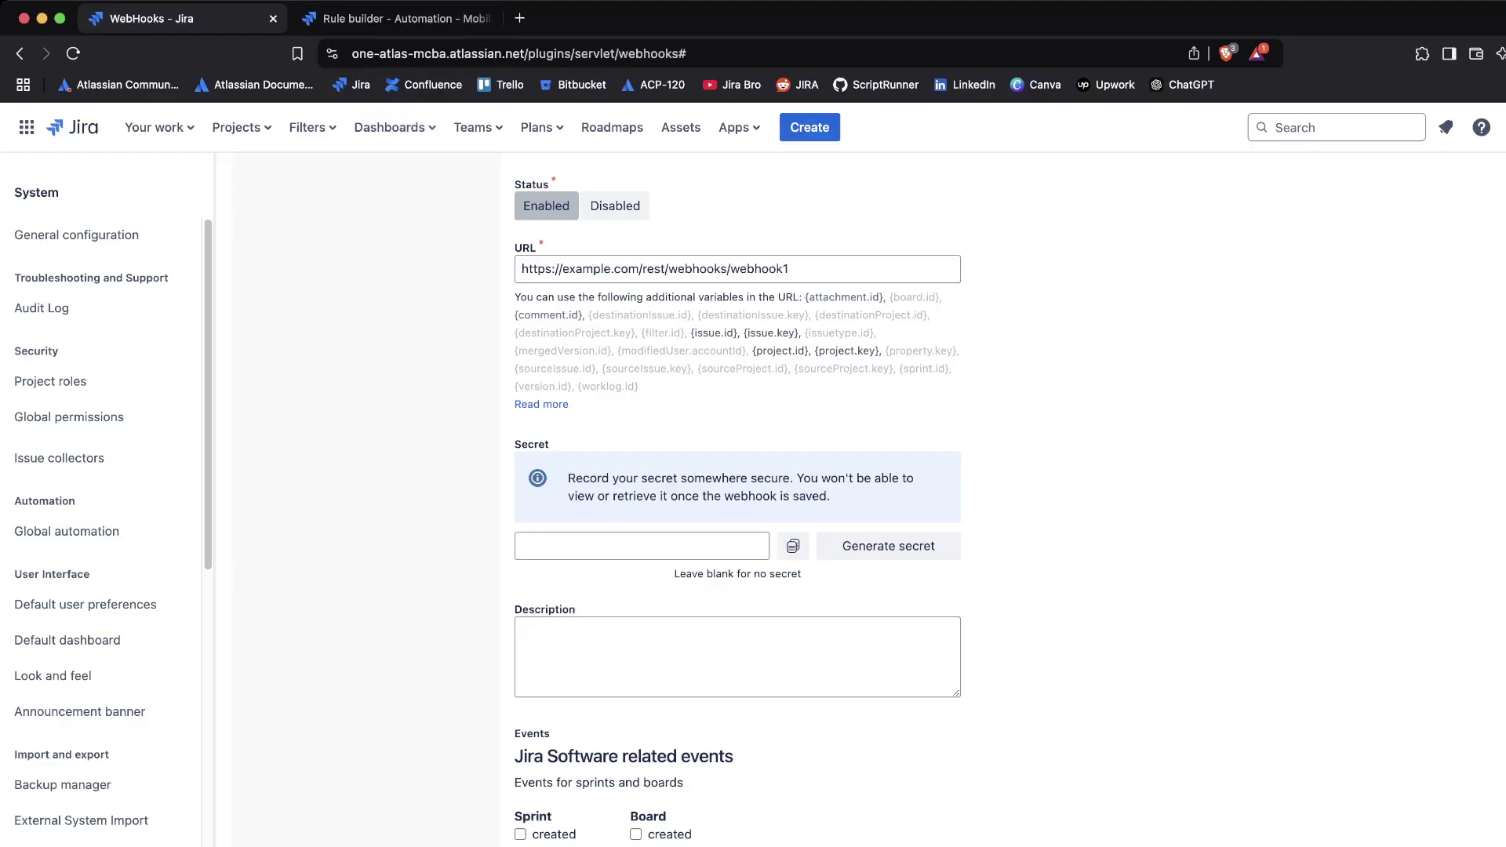
click(791, 269)
key(super+a)
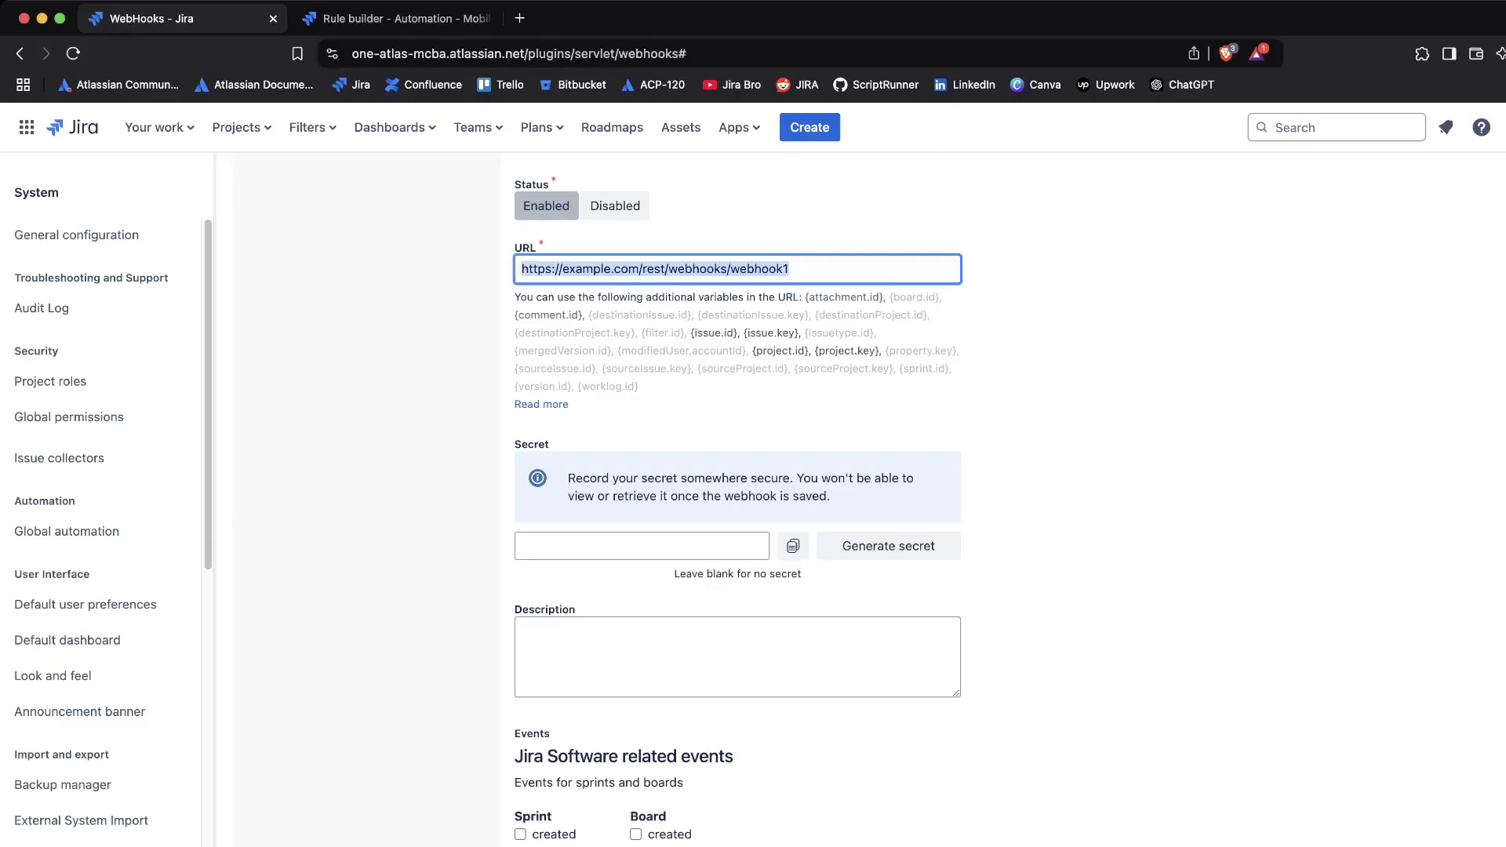
key(super+v)
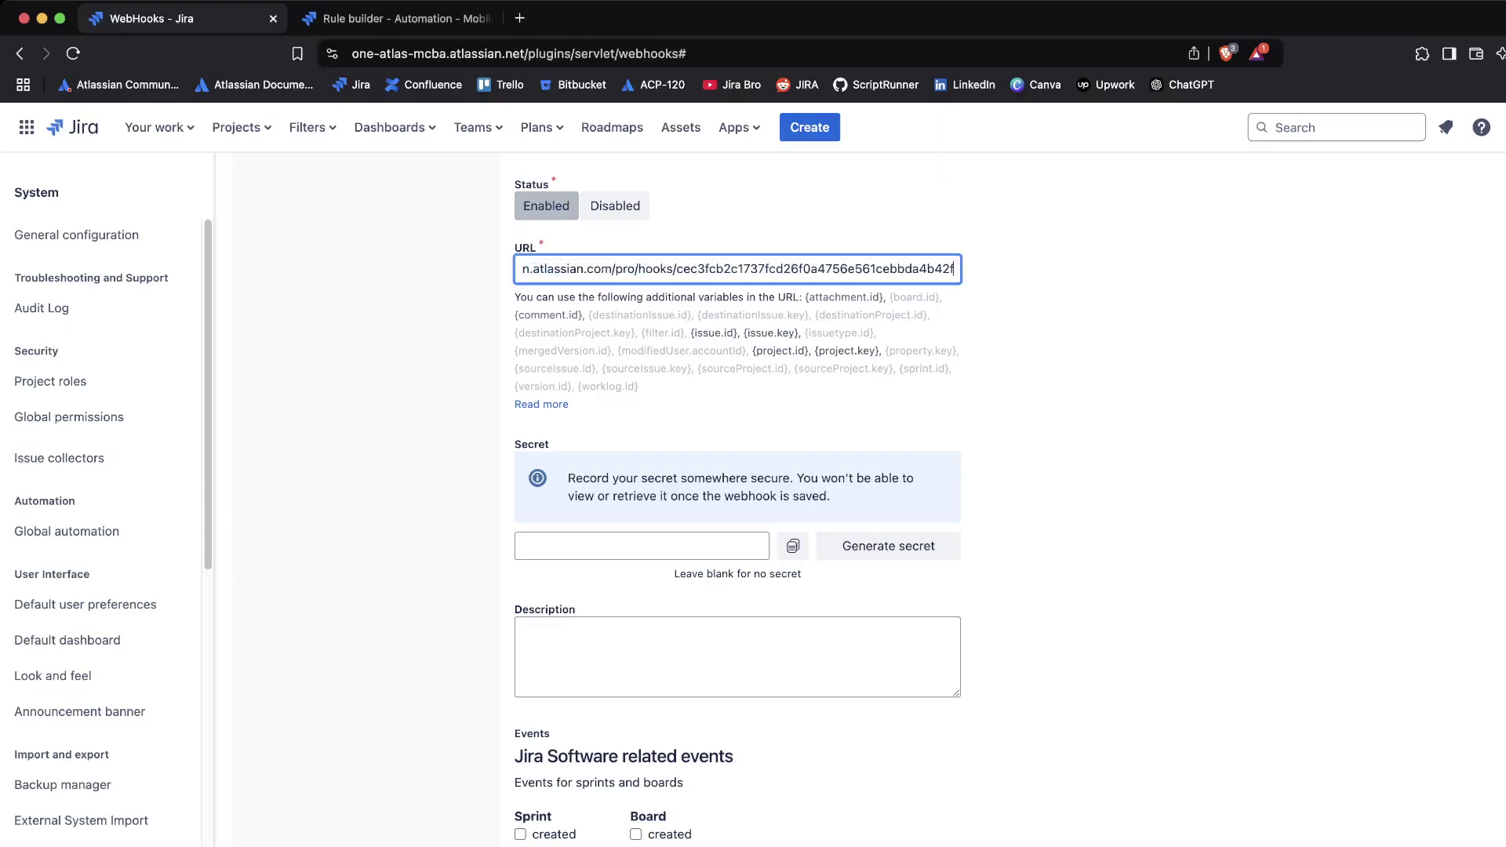
key(Tab)
Review the webhook form, then return to the automation Rule builder tab.
scroll(737, 502, up, 3)
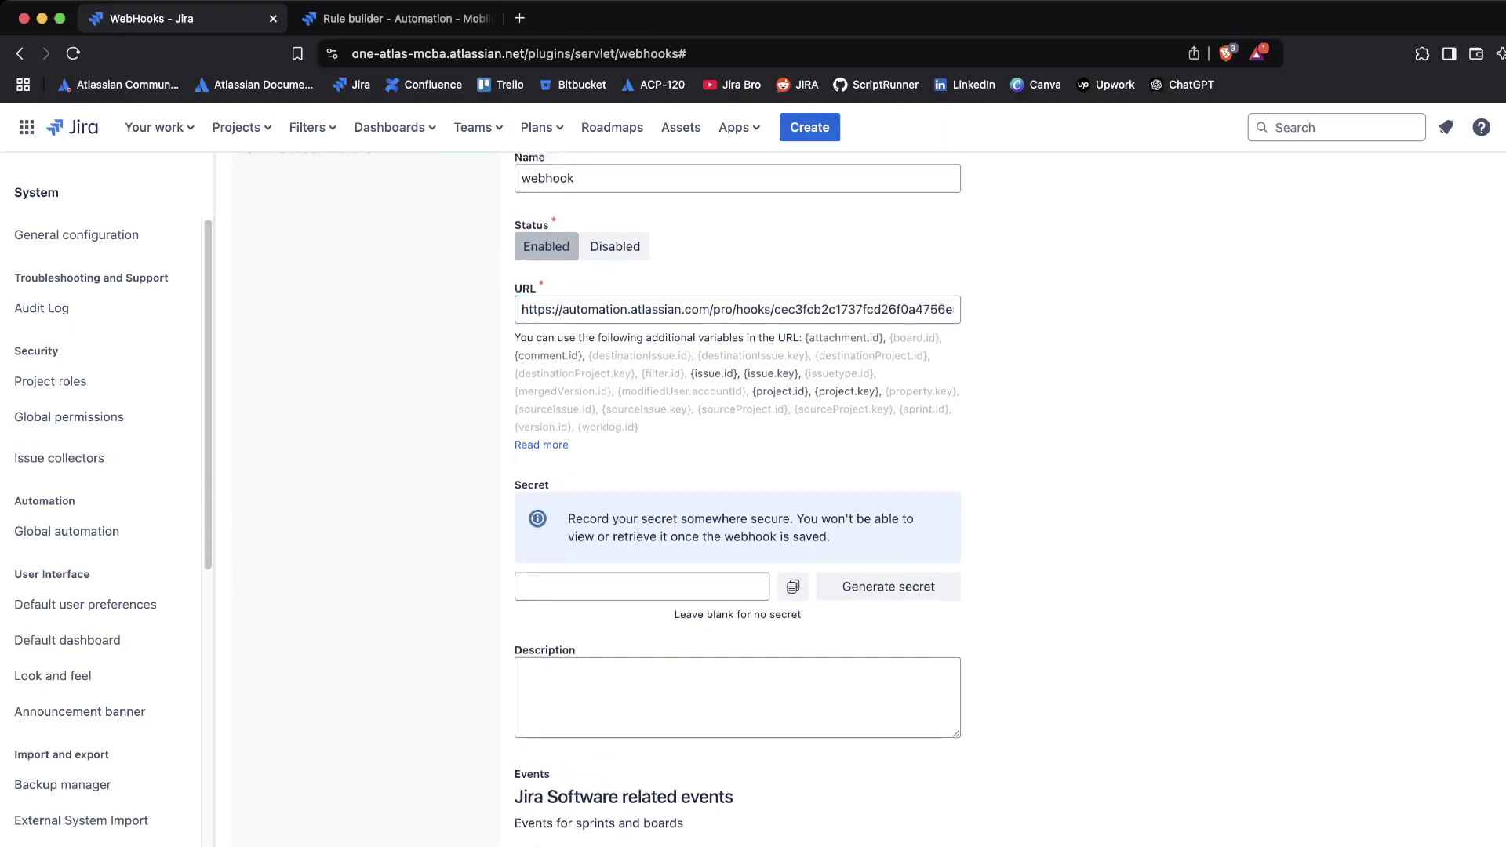
scroll(737, 502, up, 2)
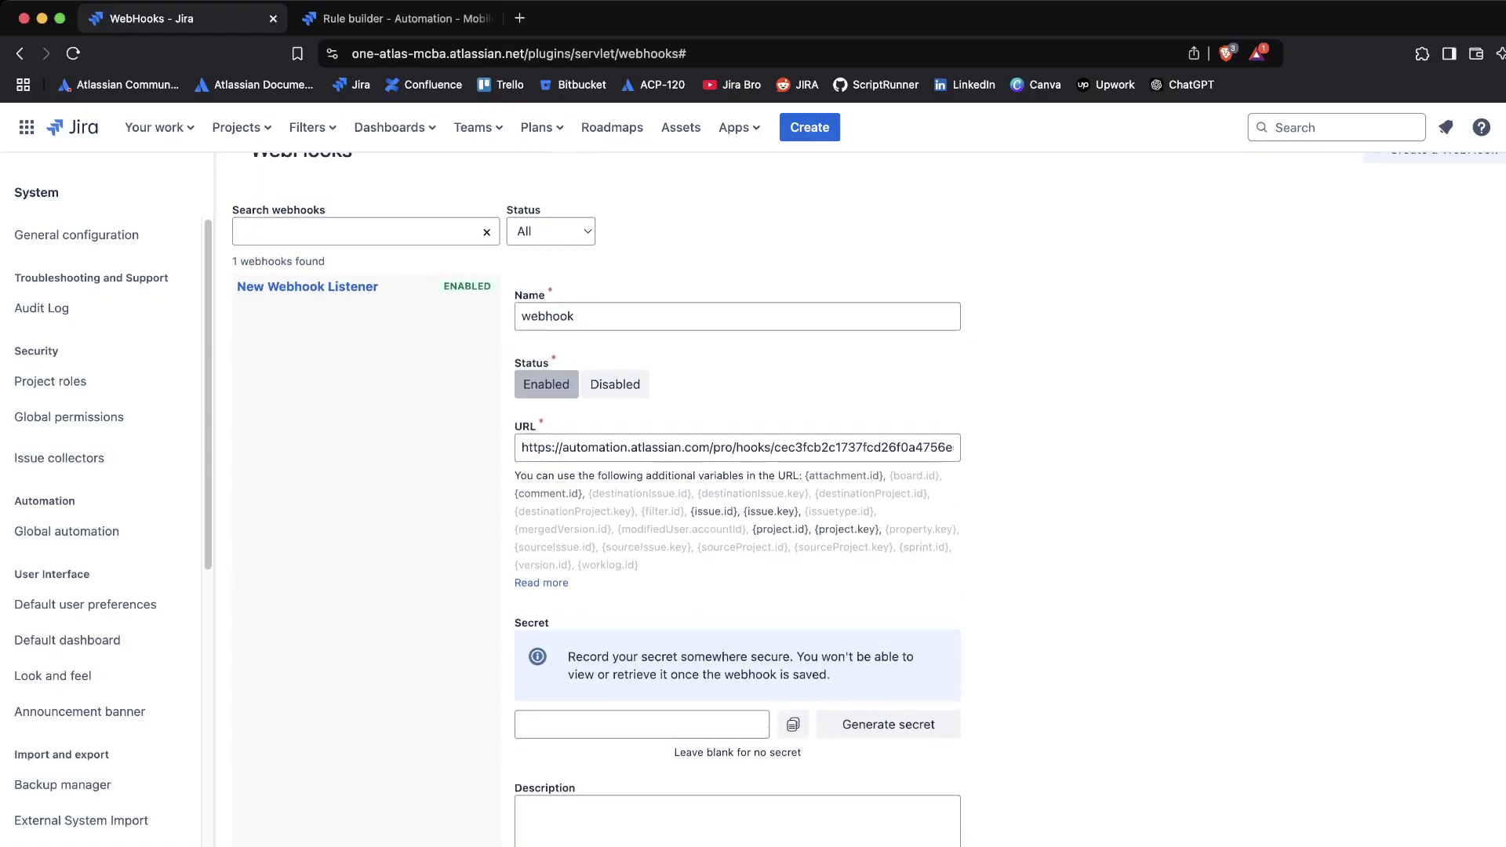
scroll(738, 502, down, 3)
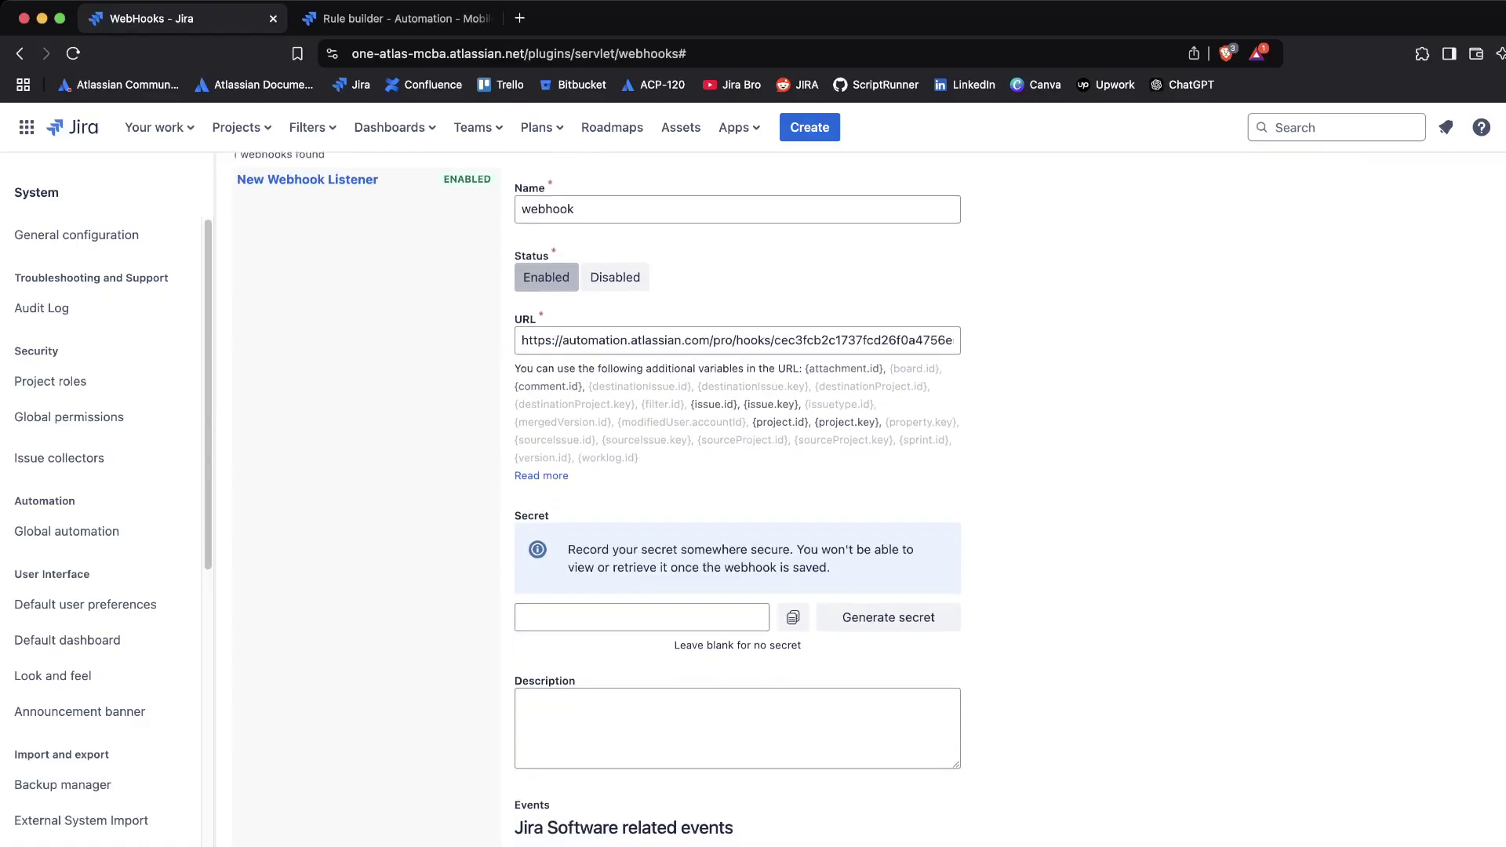
scroll(737, 502, down, 2)
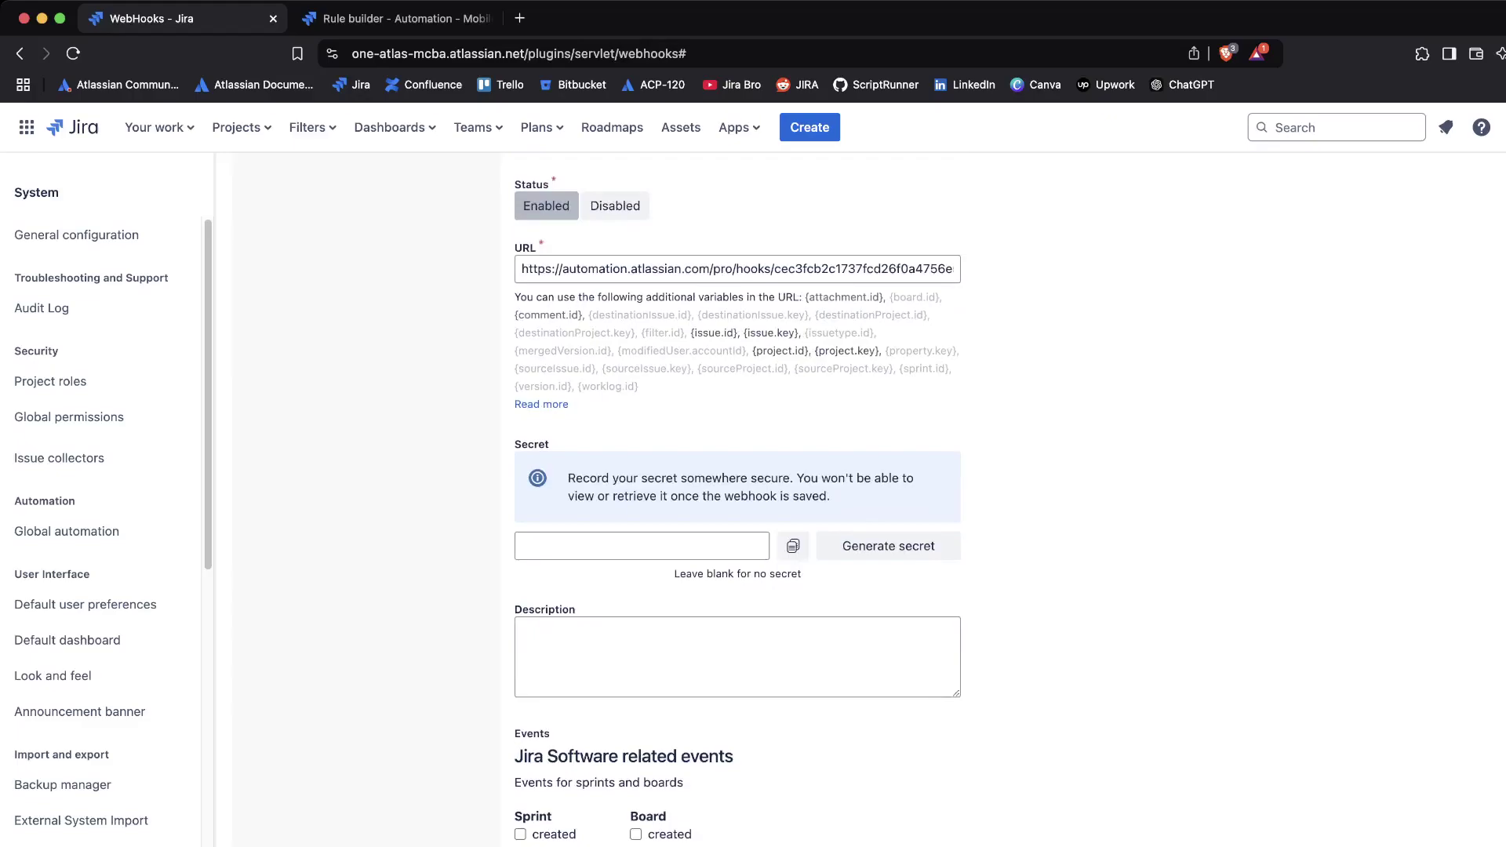
scroll(738, 502, down, 1)
scroll(934, 490, down, 15)
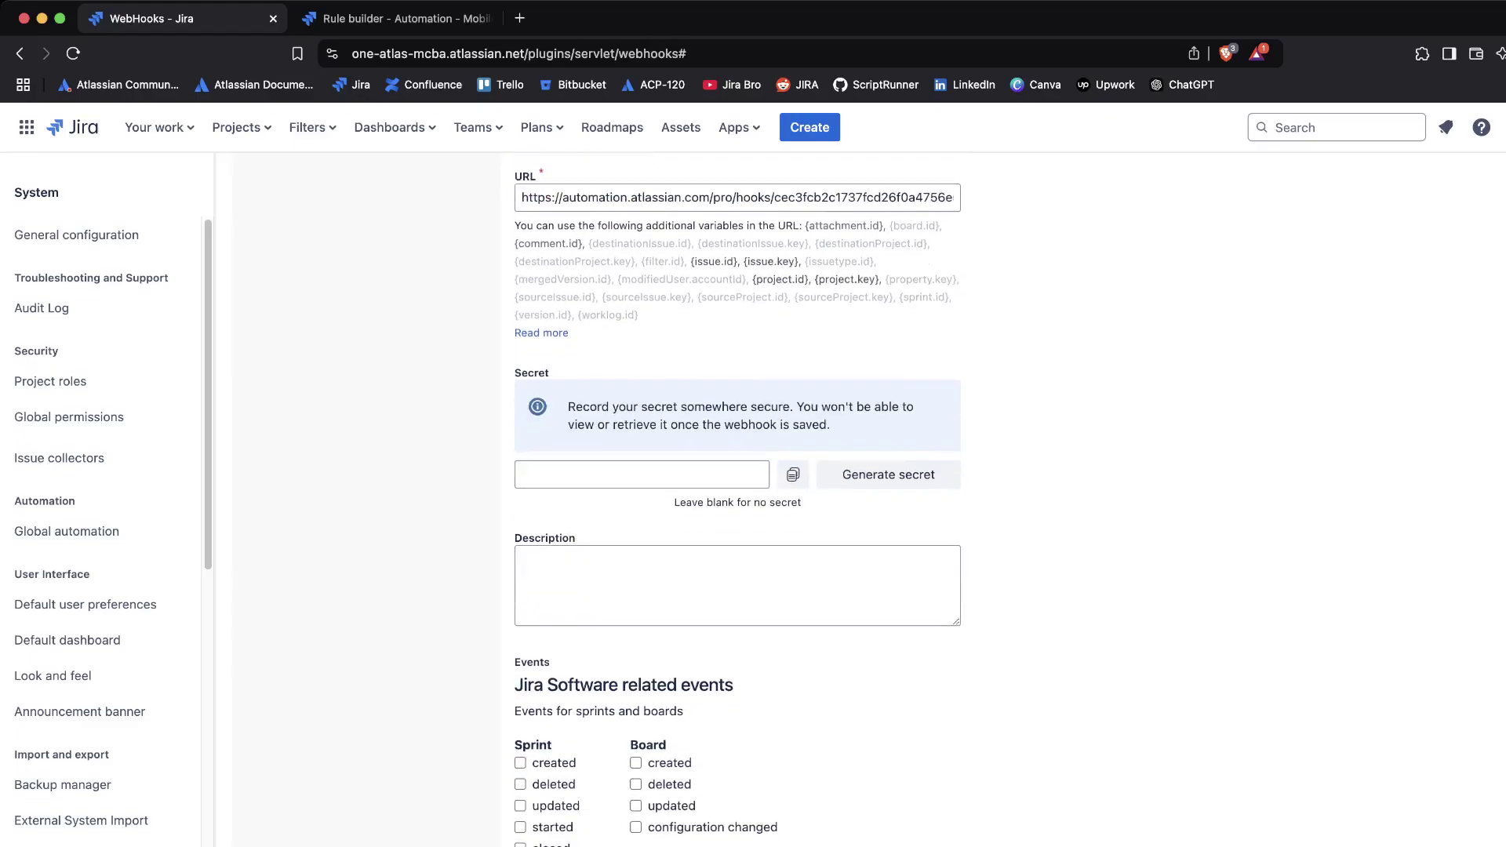
scroll(934, 490, down, 12)
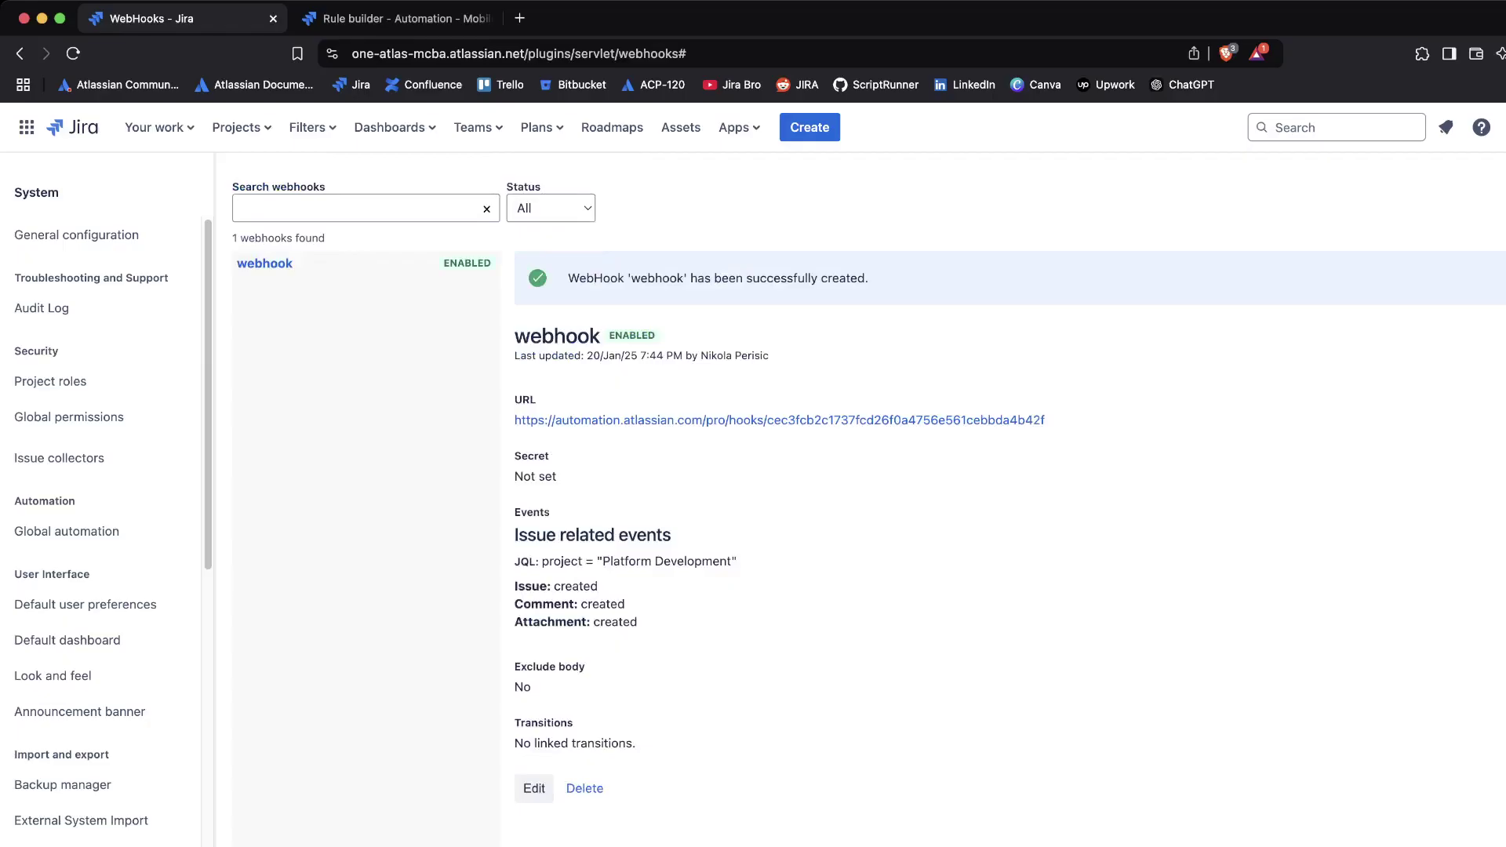
key(ctrl+Tab)
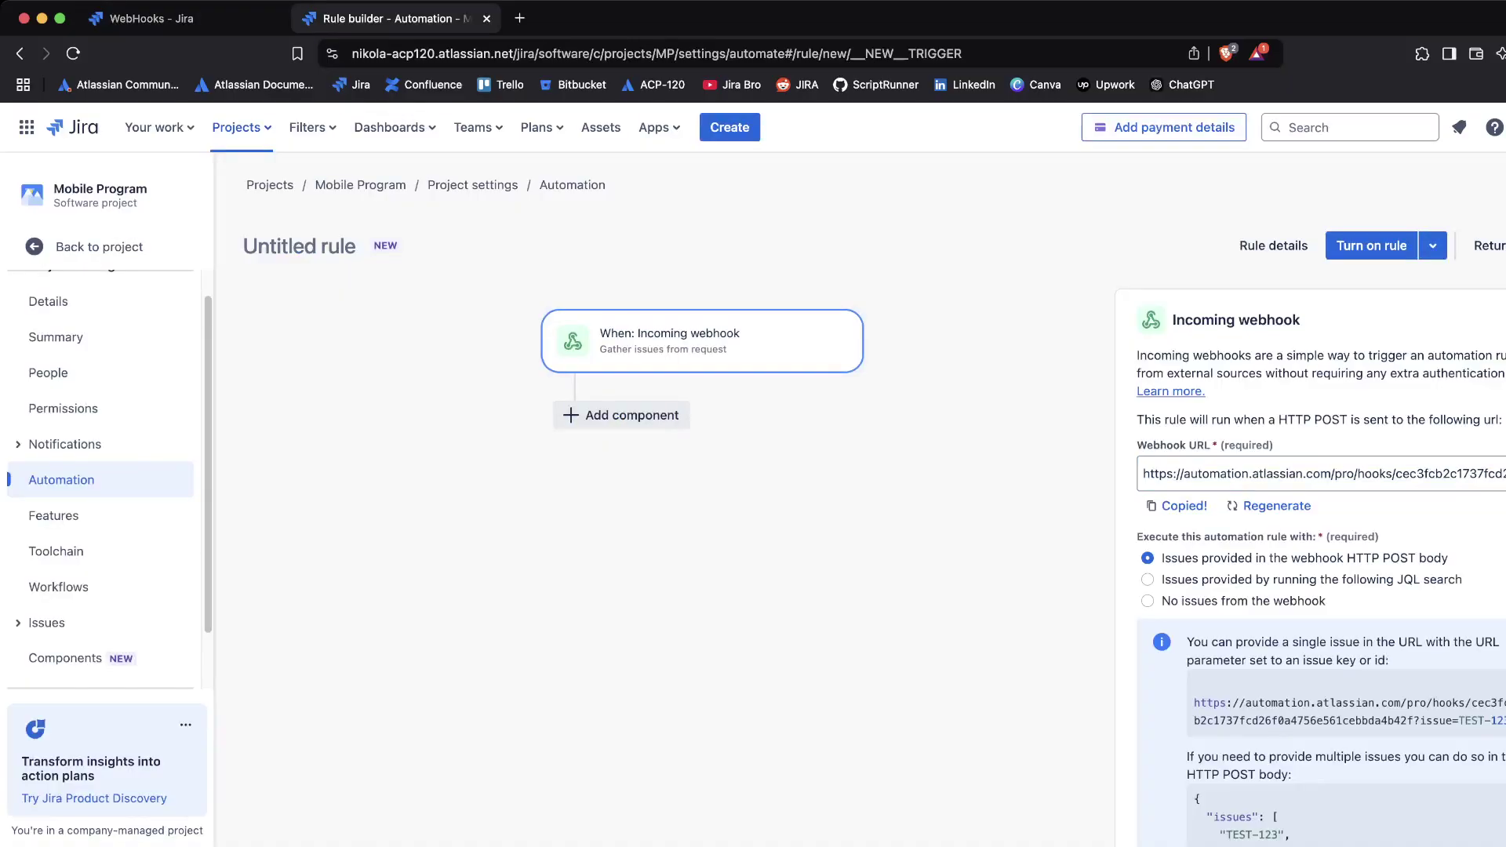
Run the rule with 'No issues from the webhook' and add a component after the trigger.
drag(1136, 537, 1378, 536)
scroll(1310, 565, down, 5)
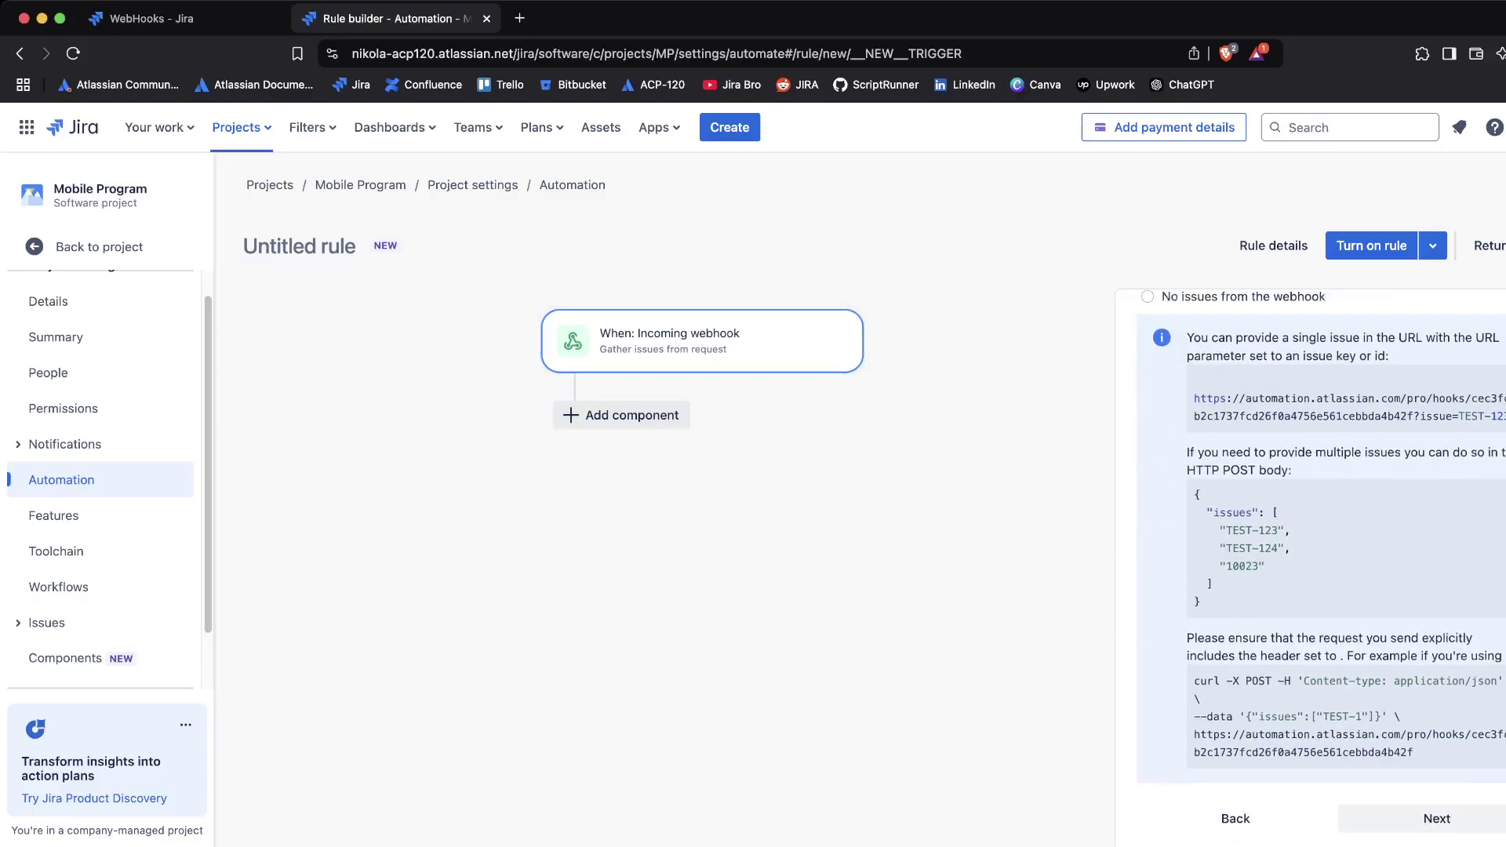
scroll(1310, 565, up, 2)
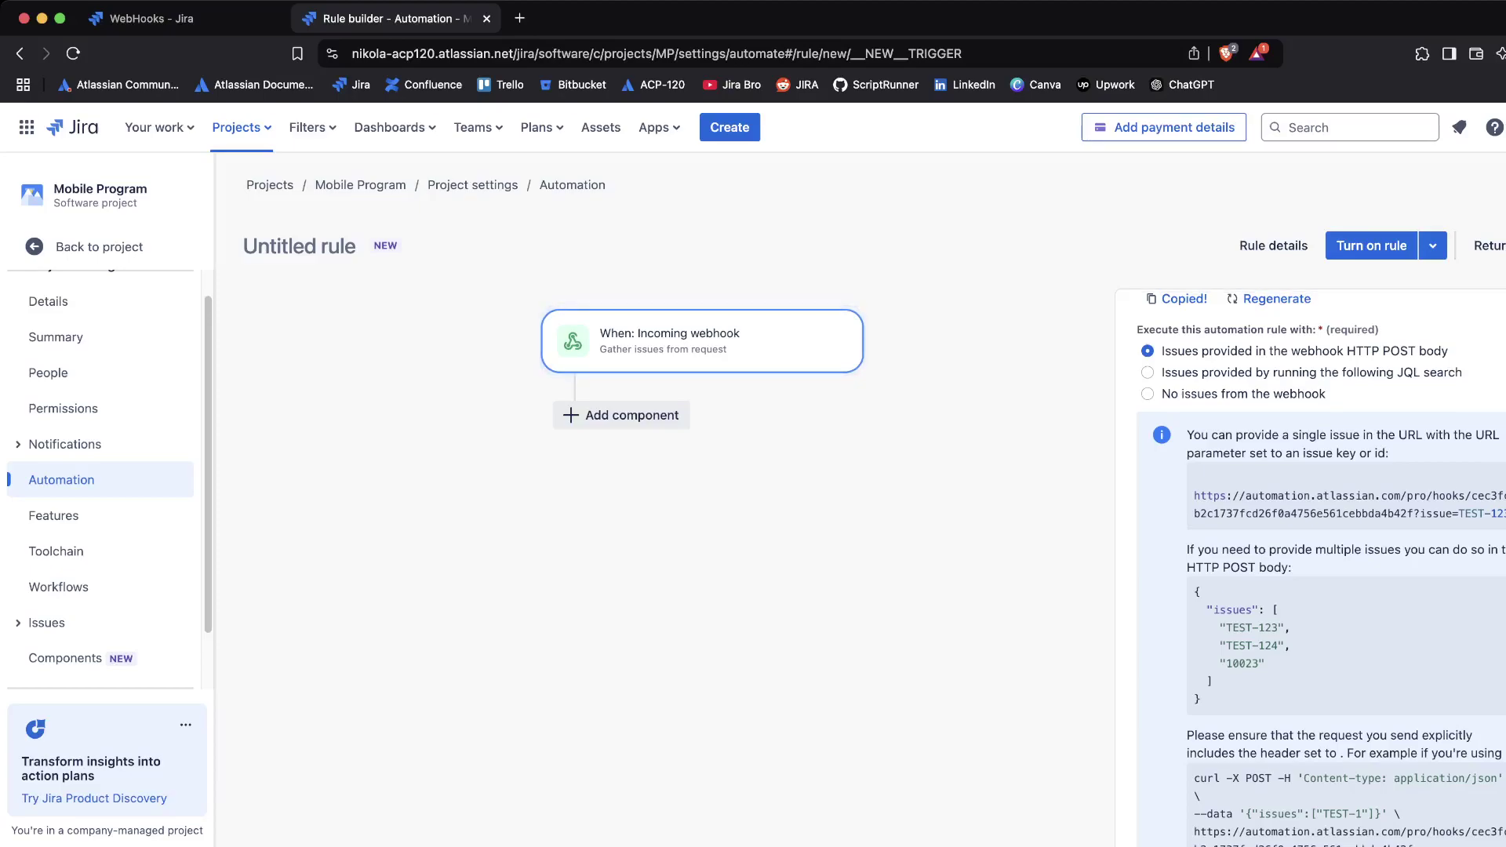
click(1146, 372)
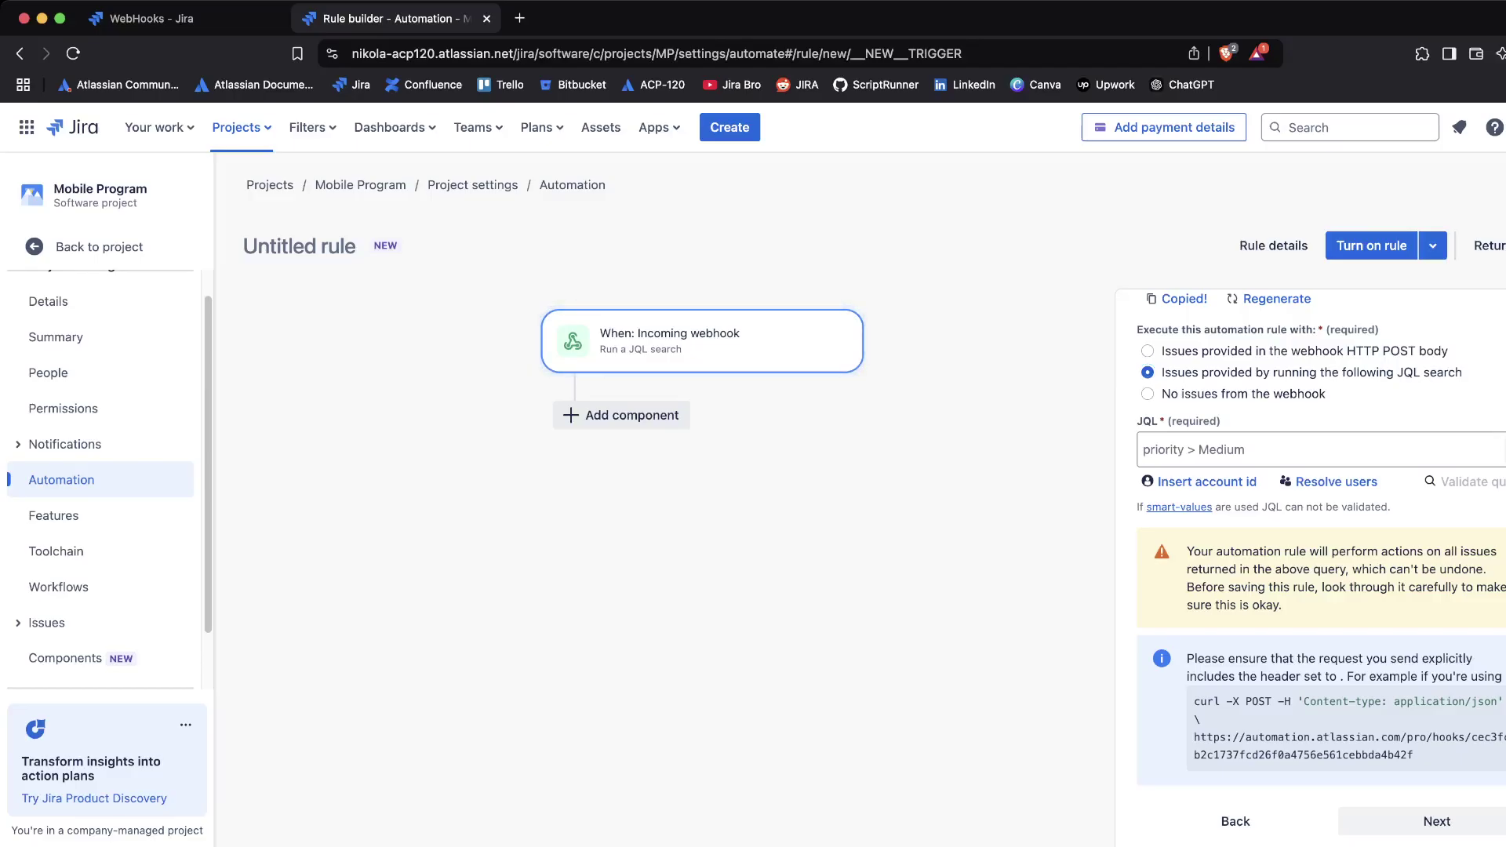
click(1147, 394)
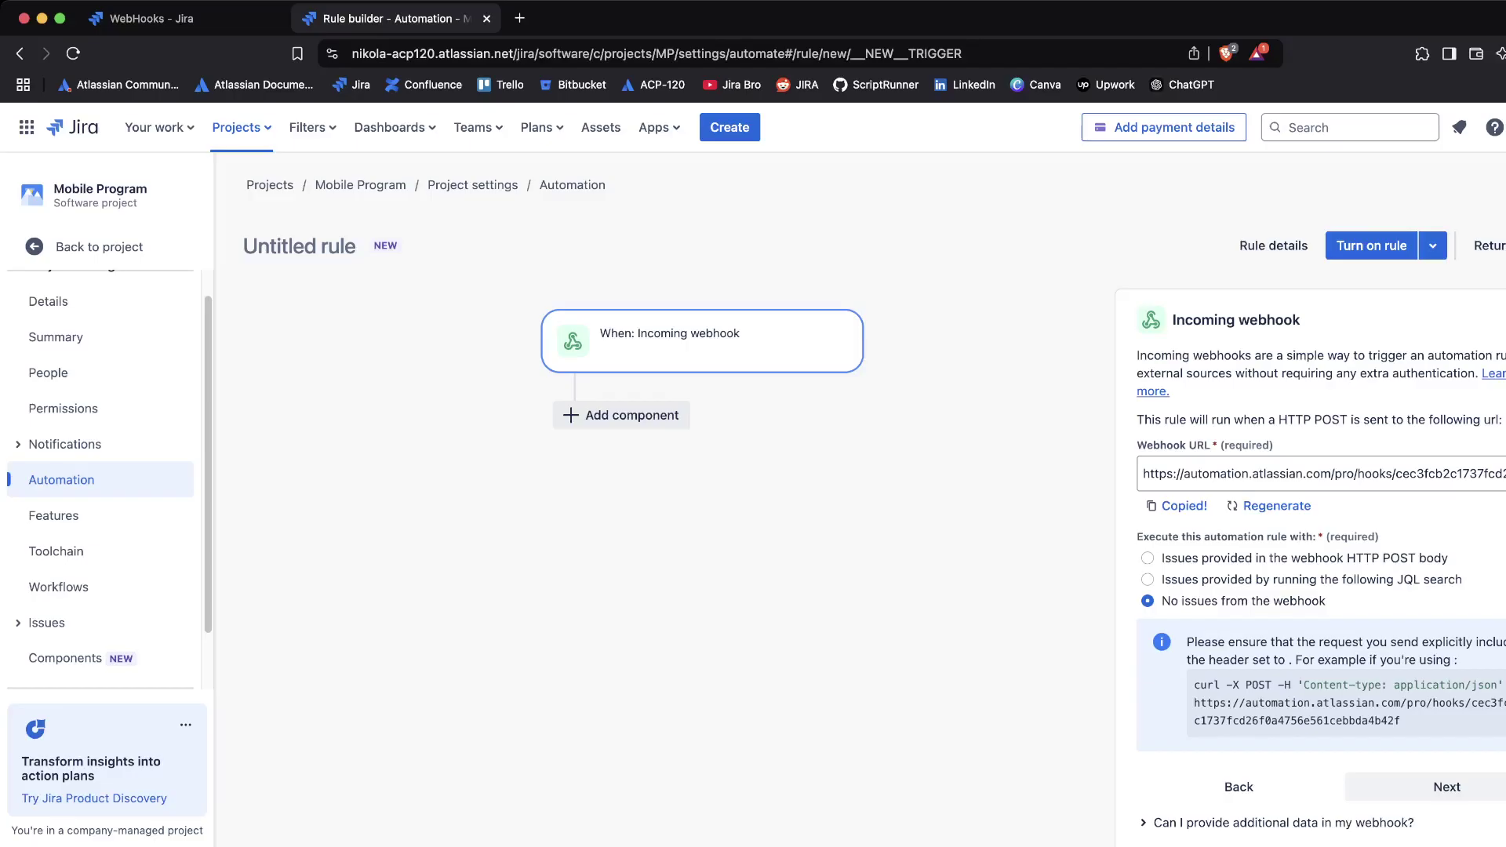
click(621, 415)
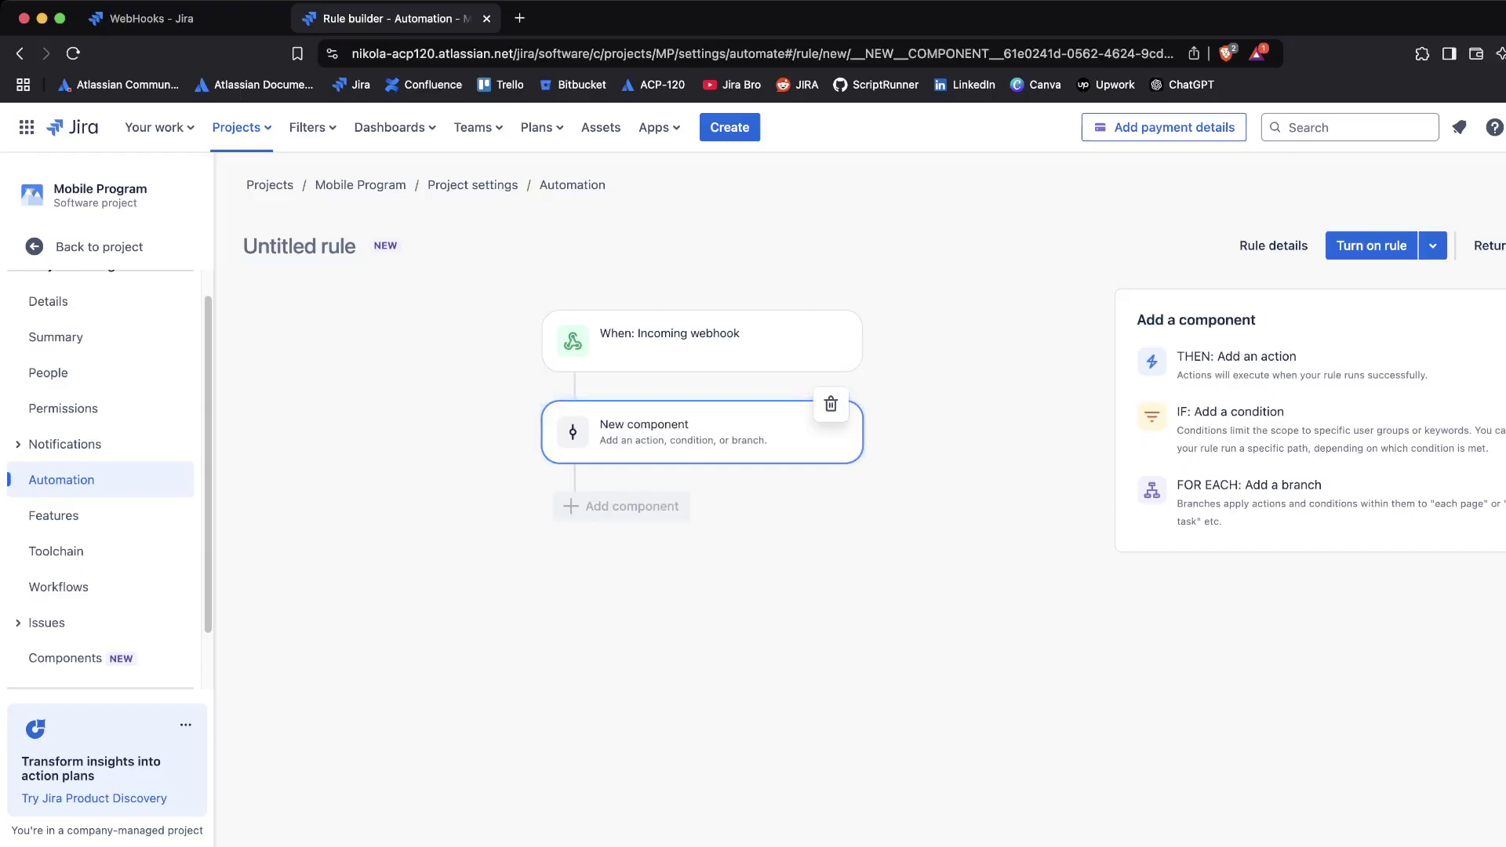
Make the new component an action and browse the Add an action list.
click(1236, 356)
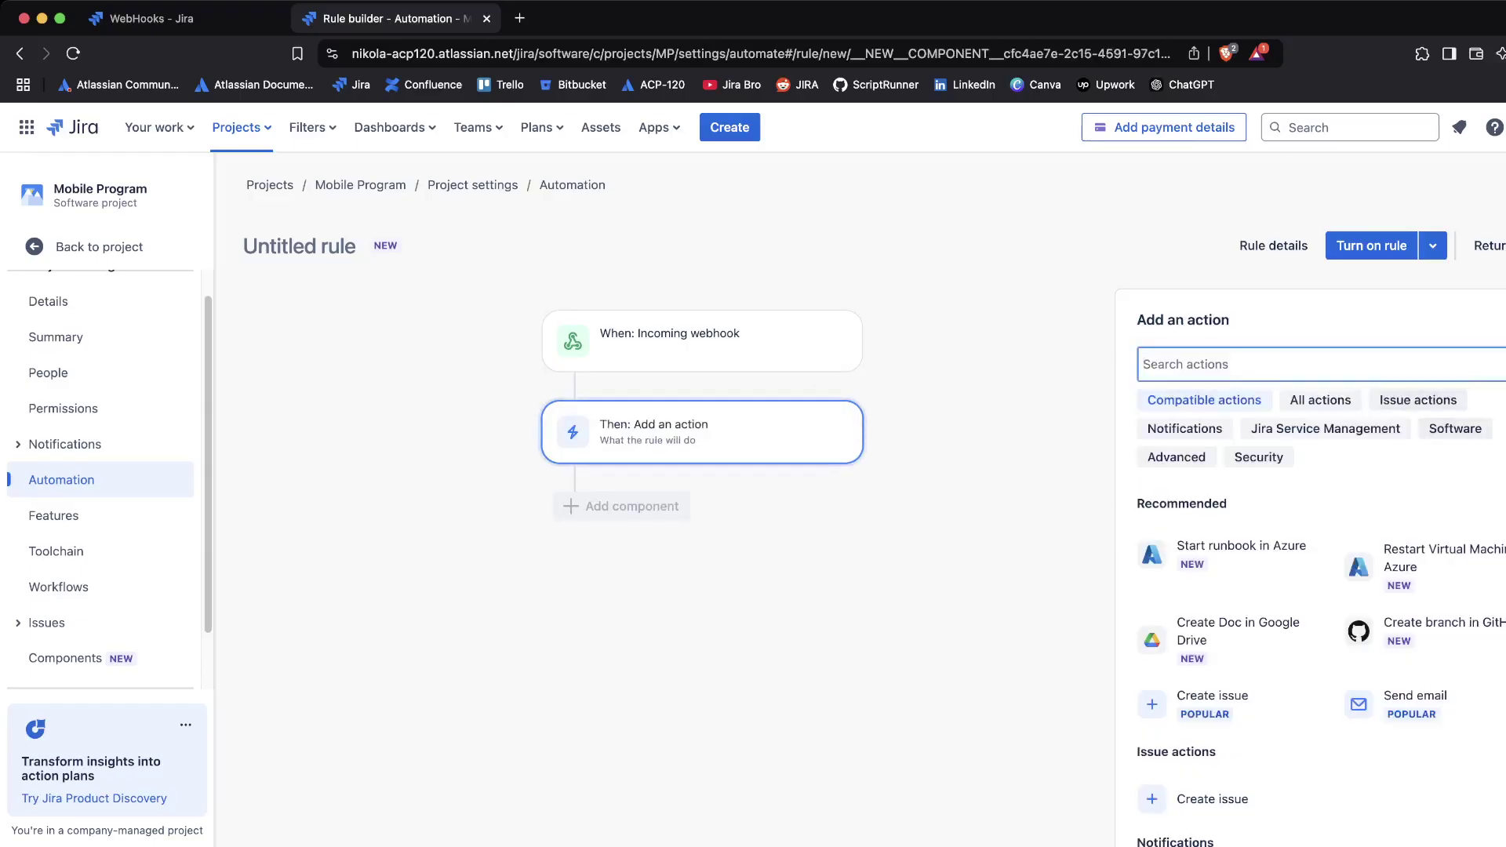
scroll(1320, 567, down, 5)
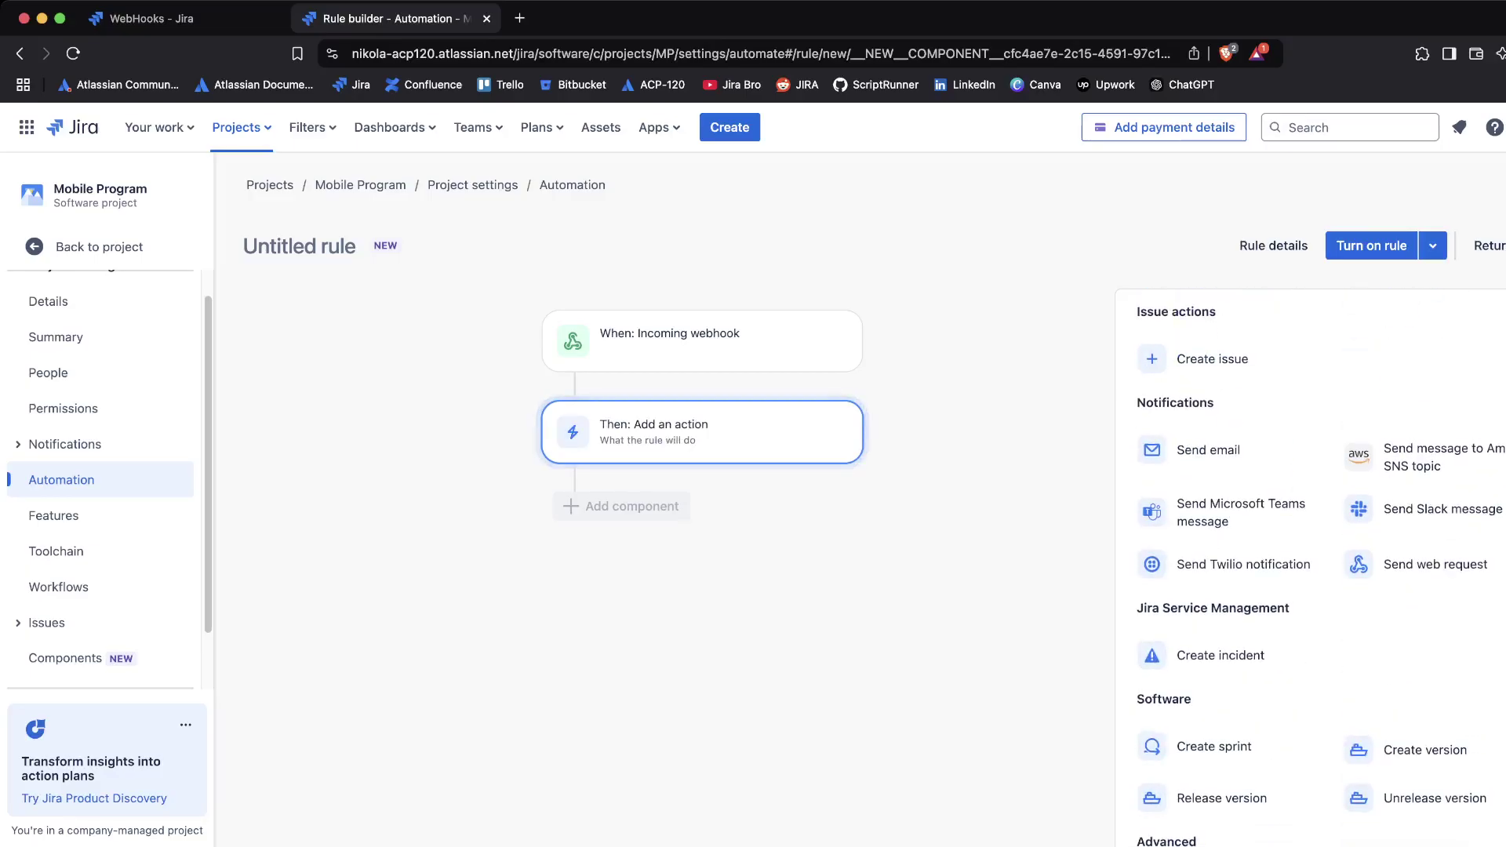
scroll(1320, 577, down, 1)
scroll(1321, 567, down, 3)
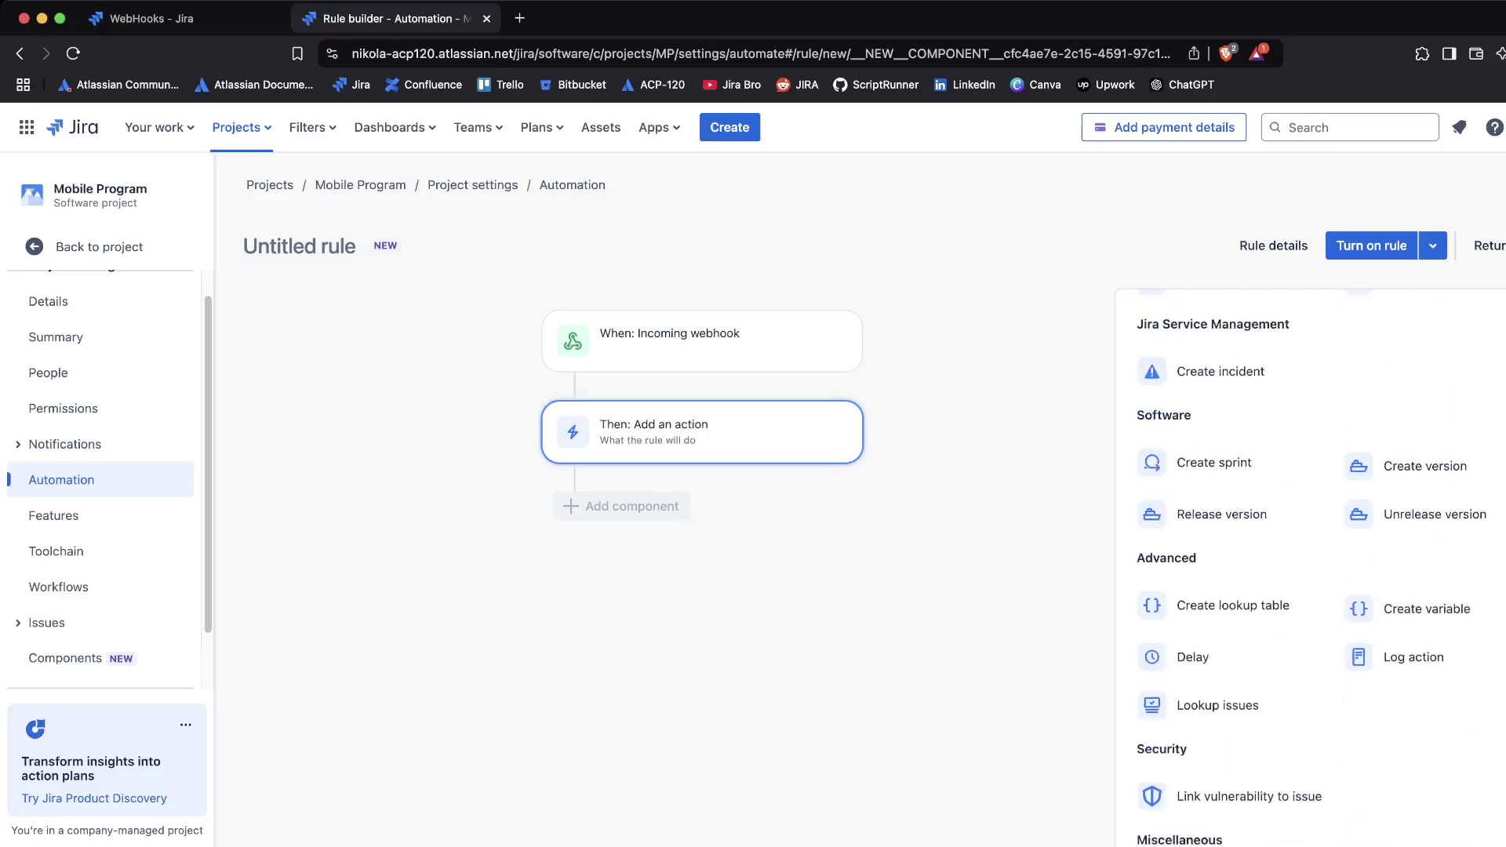
scroll(1320, 567, down, 4)
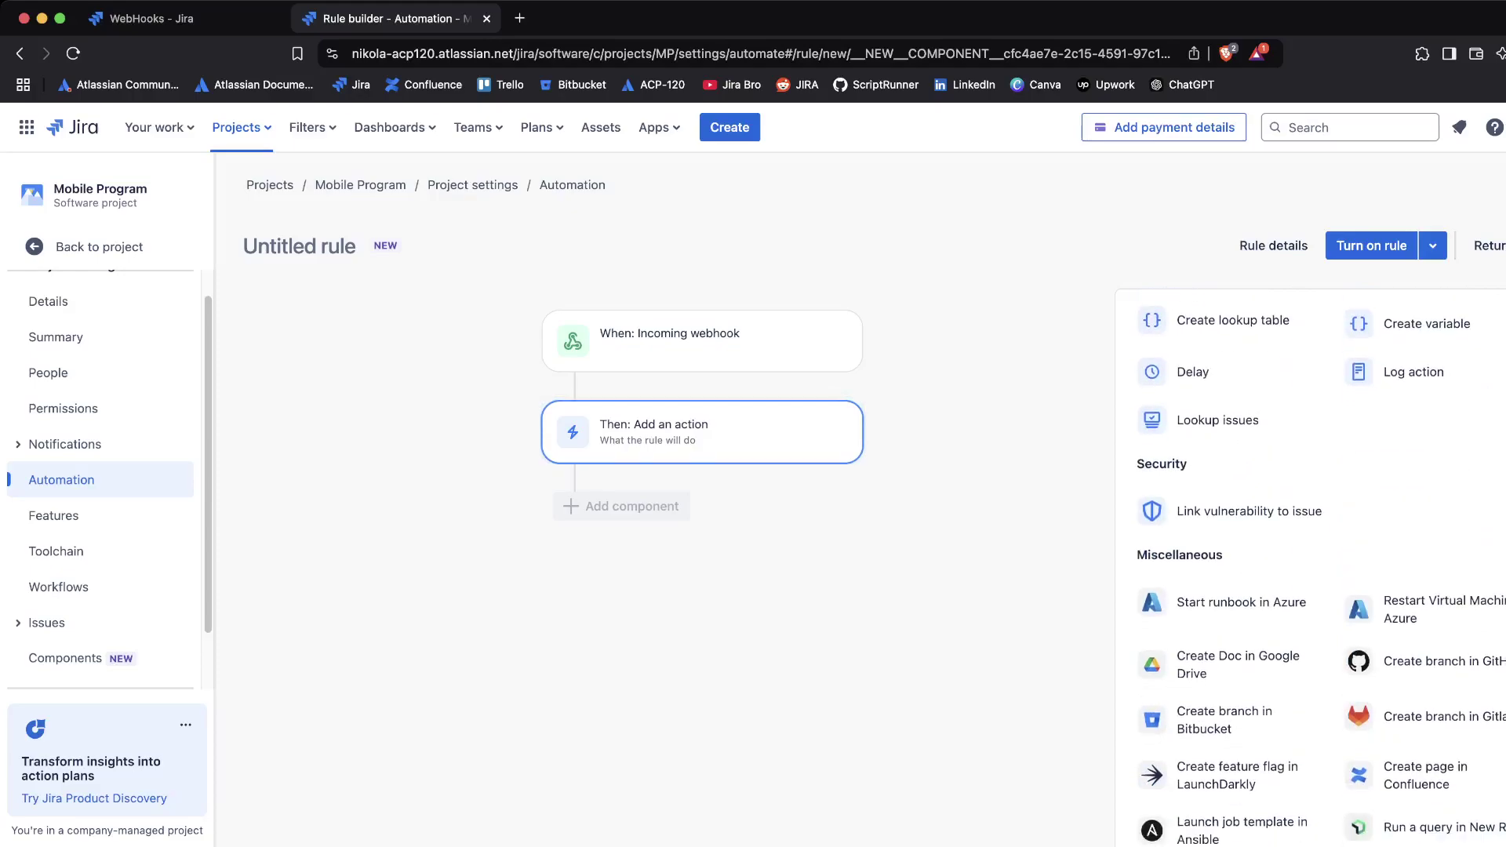
scroll(1321, 567, up, 10)
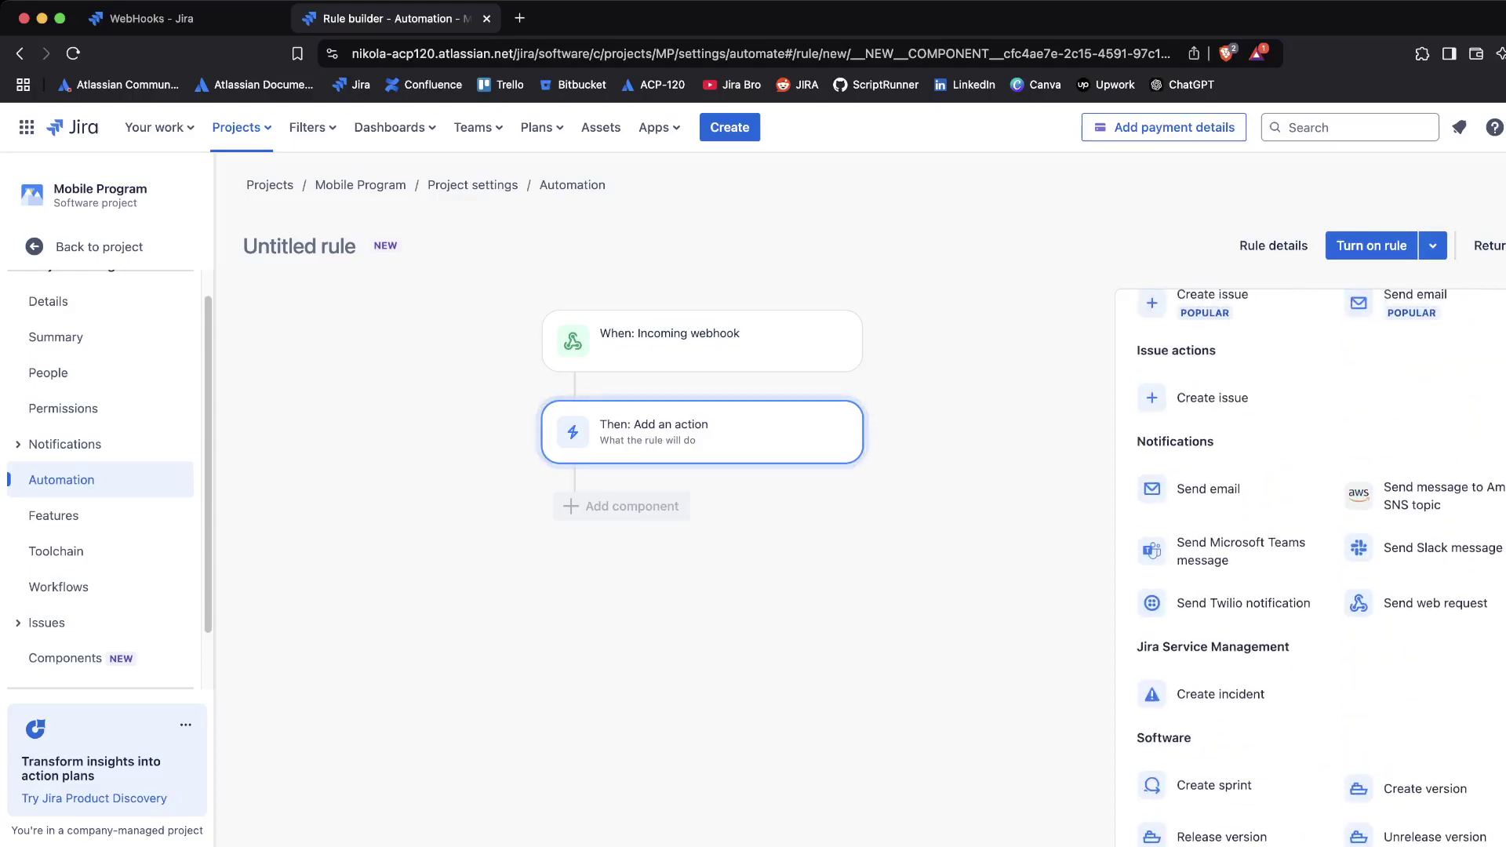
scroll(1310, 565, up, 4)
scroll(1310, 565, down, 3)
scroll(1310, 565, down, 9)
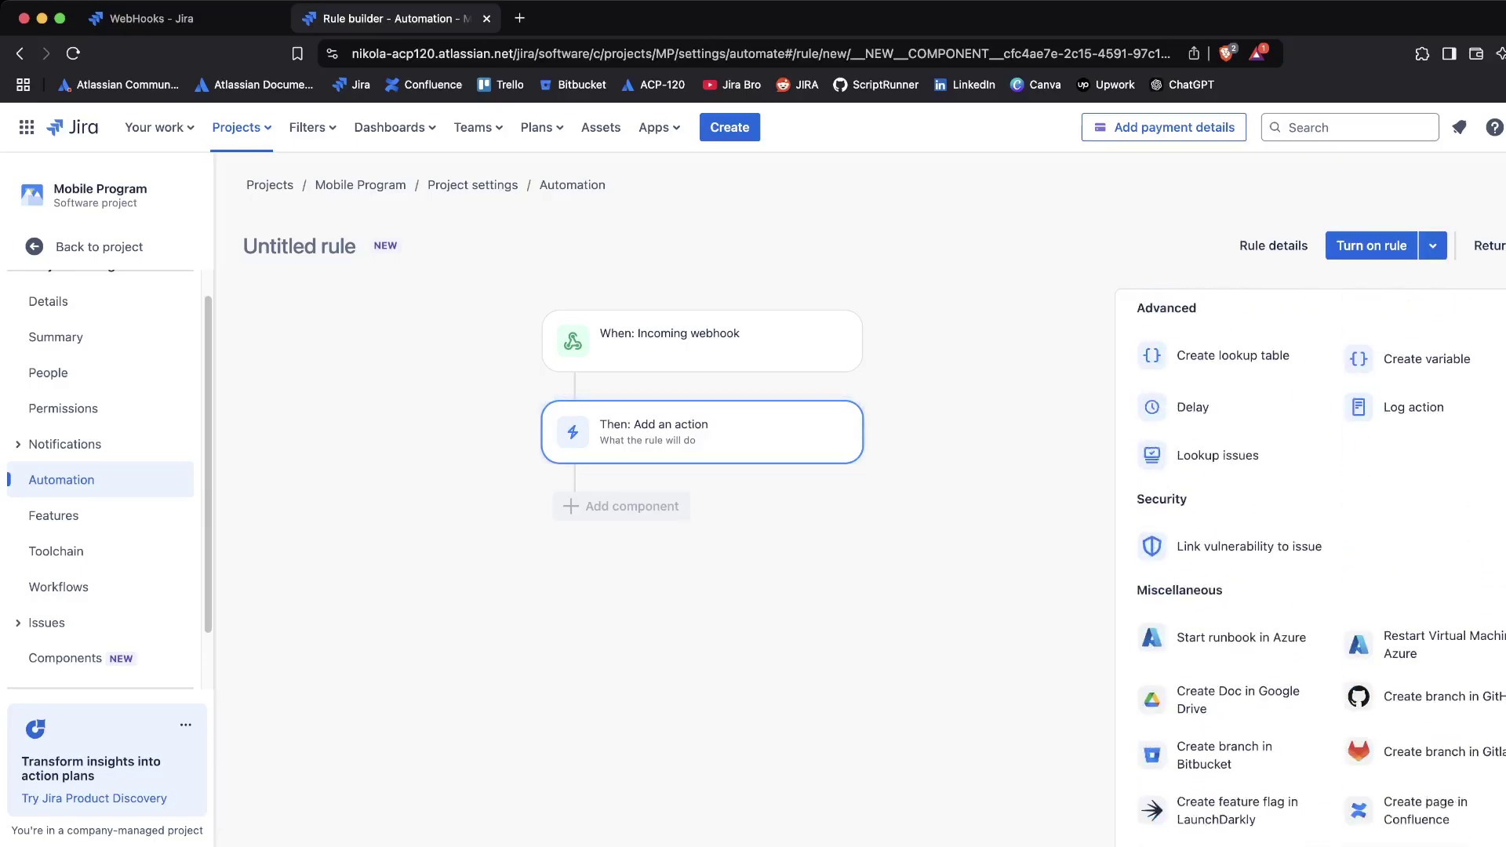
scroll(1310, 565, down, 2)
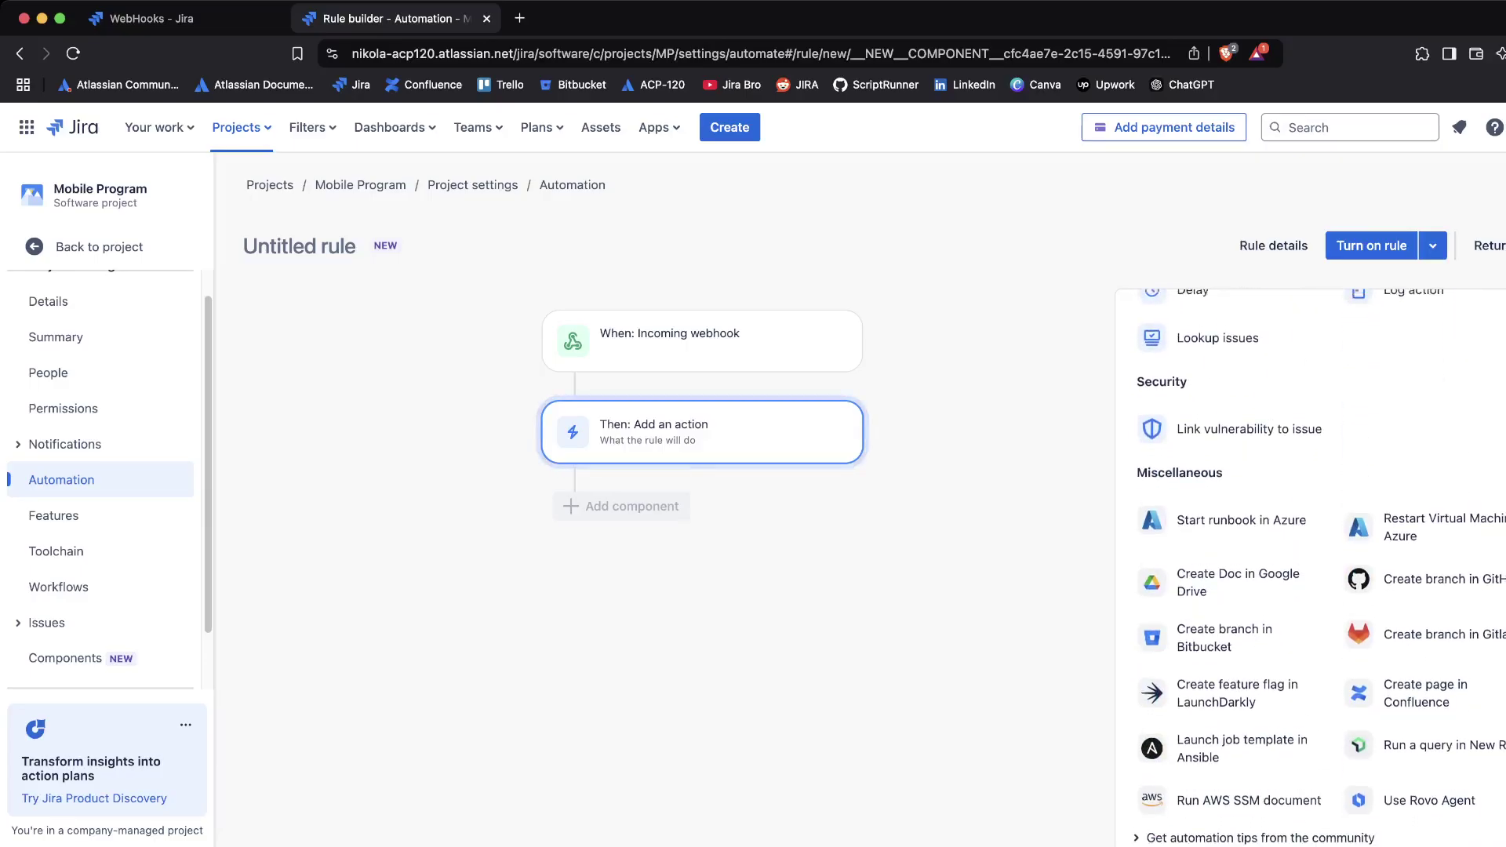
scroll(1309, 565, up, 12)
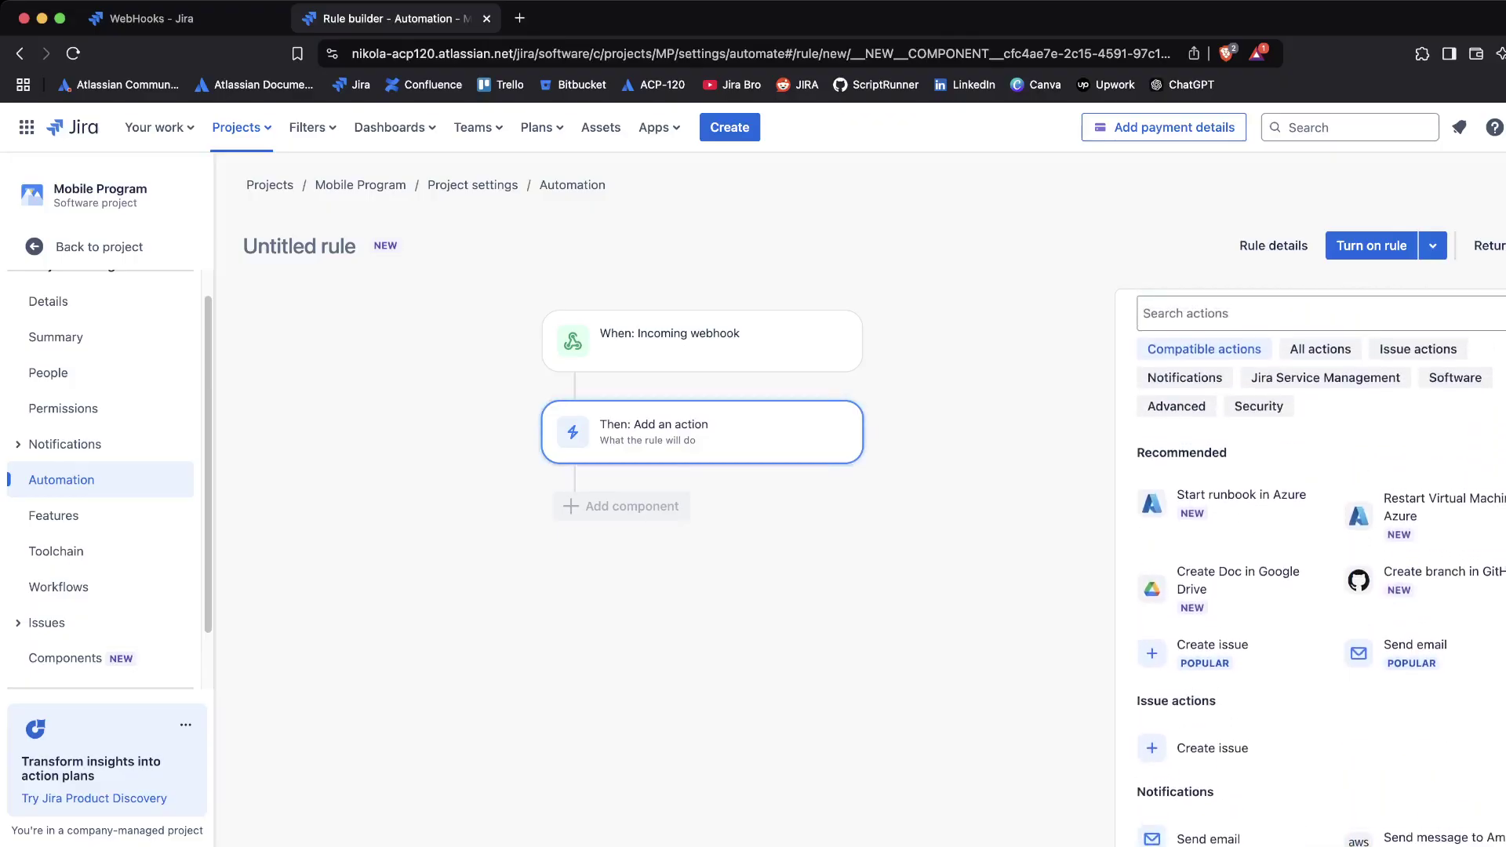
scroll(1321, 570, down, 7)
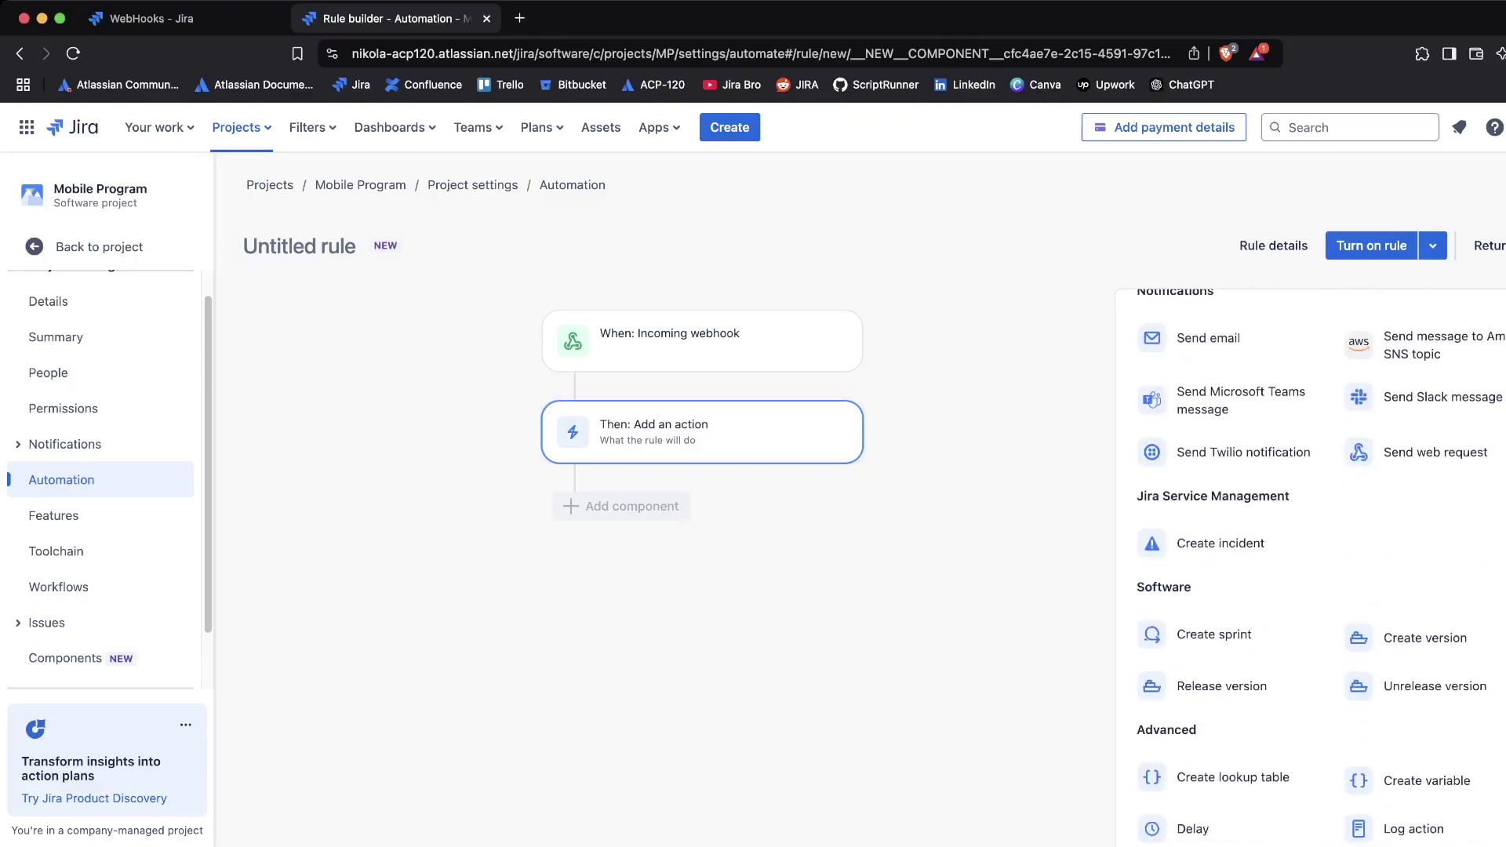
scroll(1321, 569, down, 3)
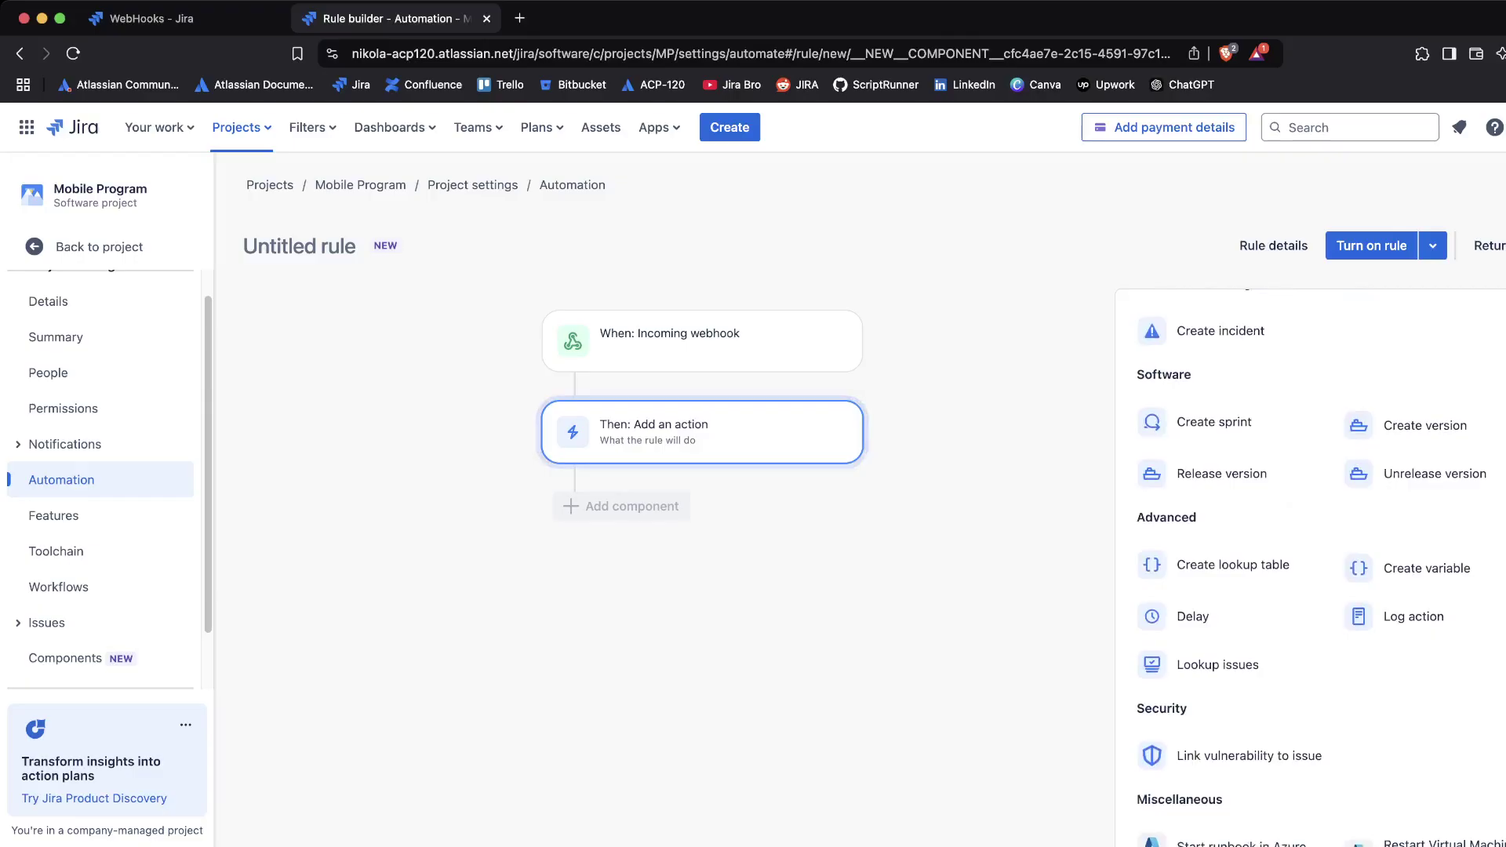
Choose the Log action and browse the Webhook data smart values.
click(1412, 617)
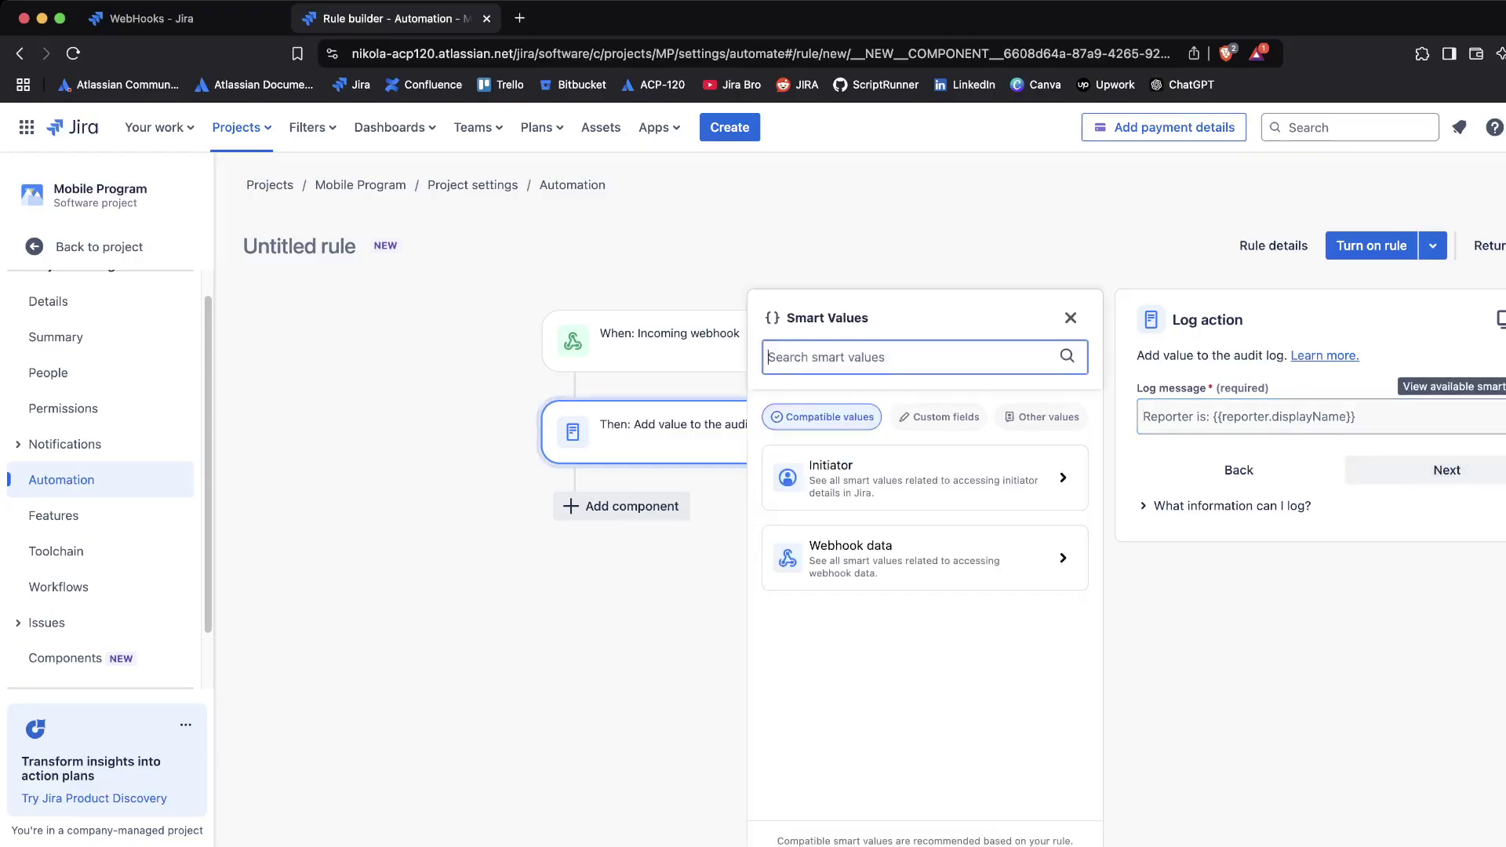
click(1490, 416)
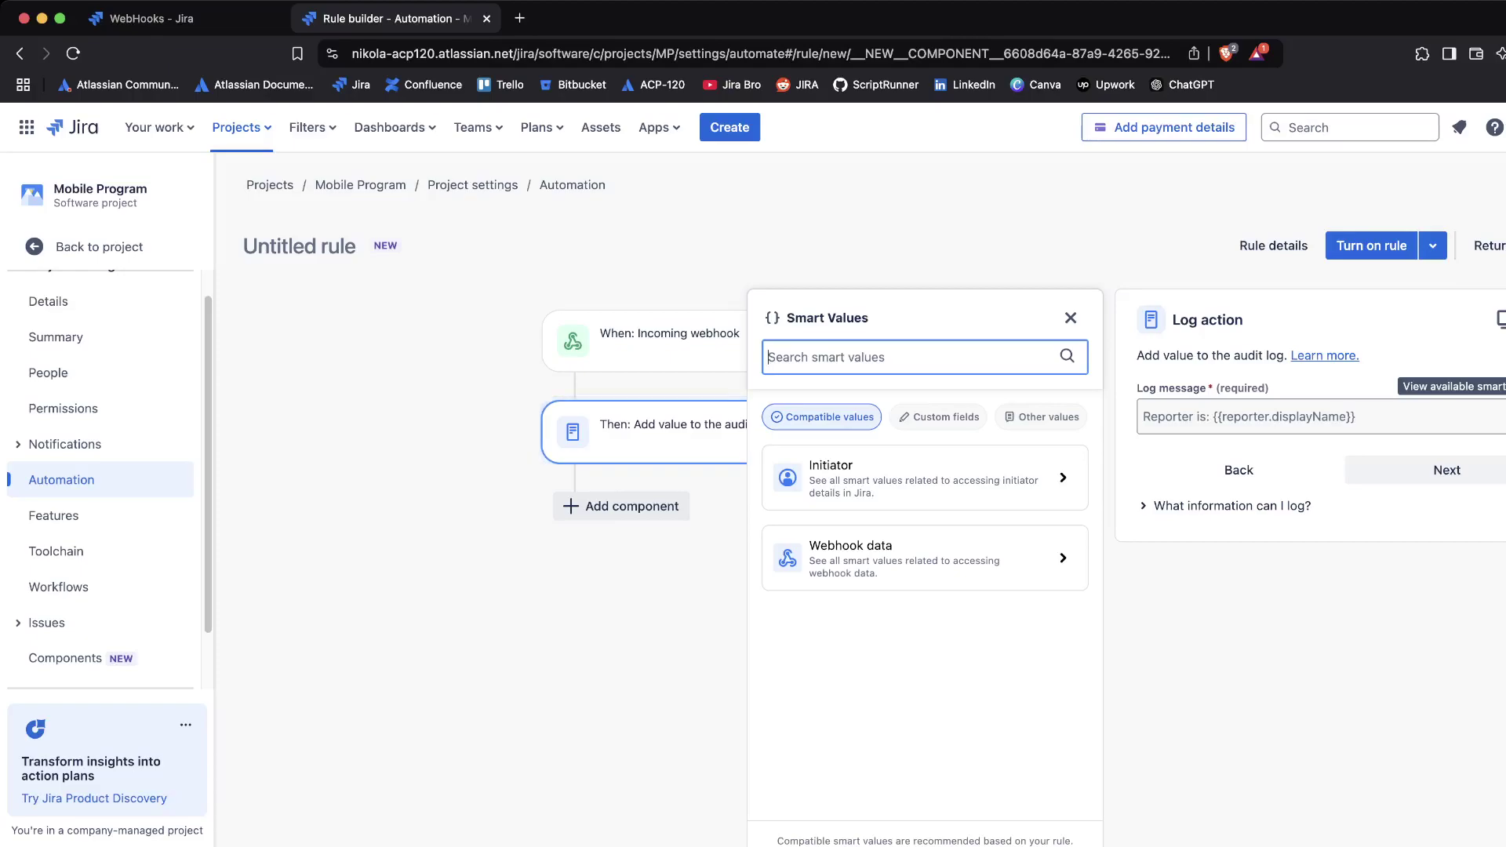
click(926, 558)
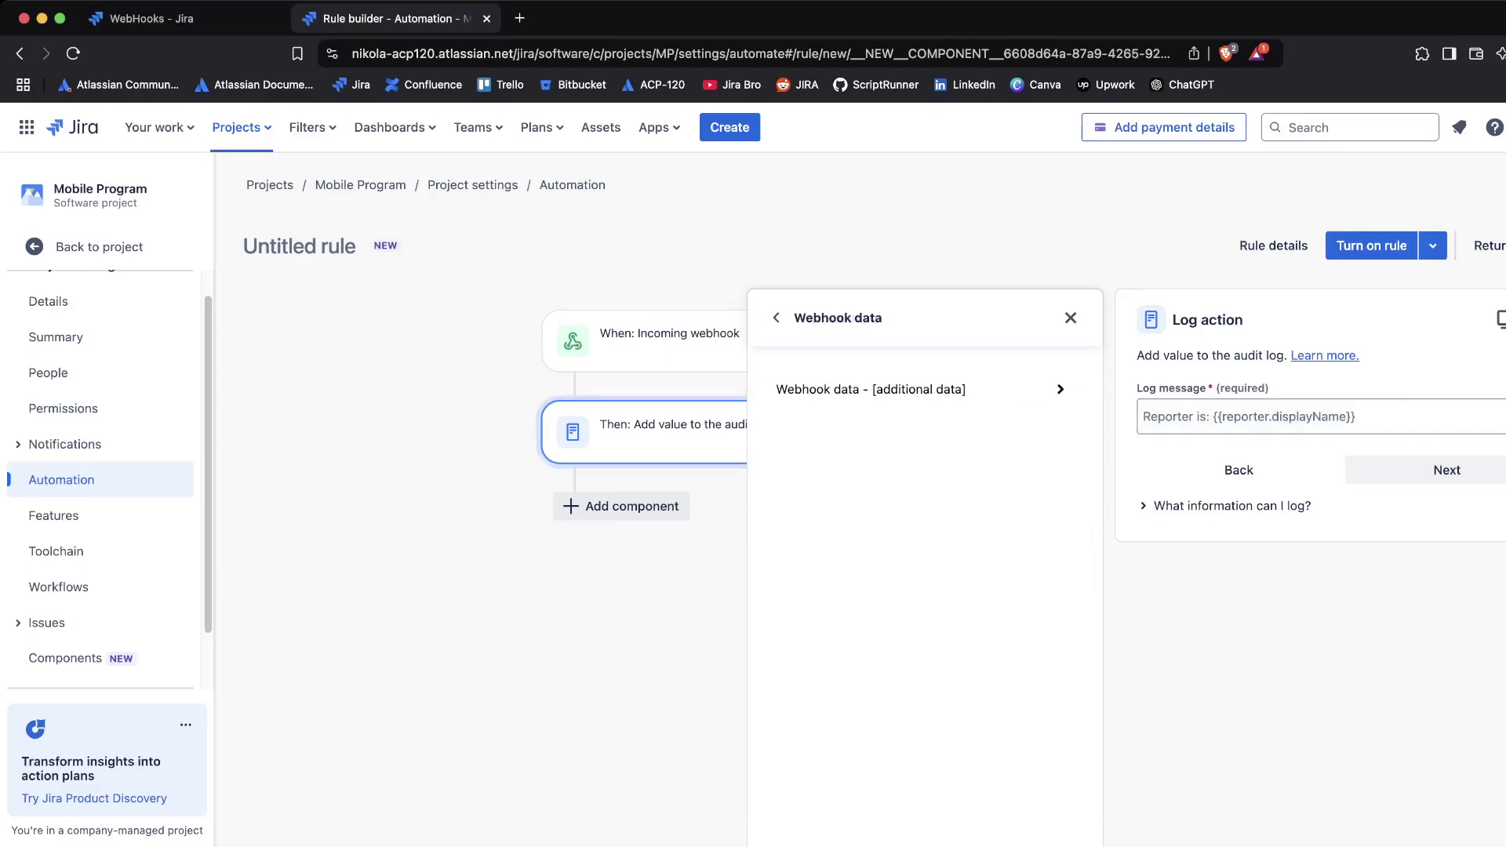
click(917, 389)
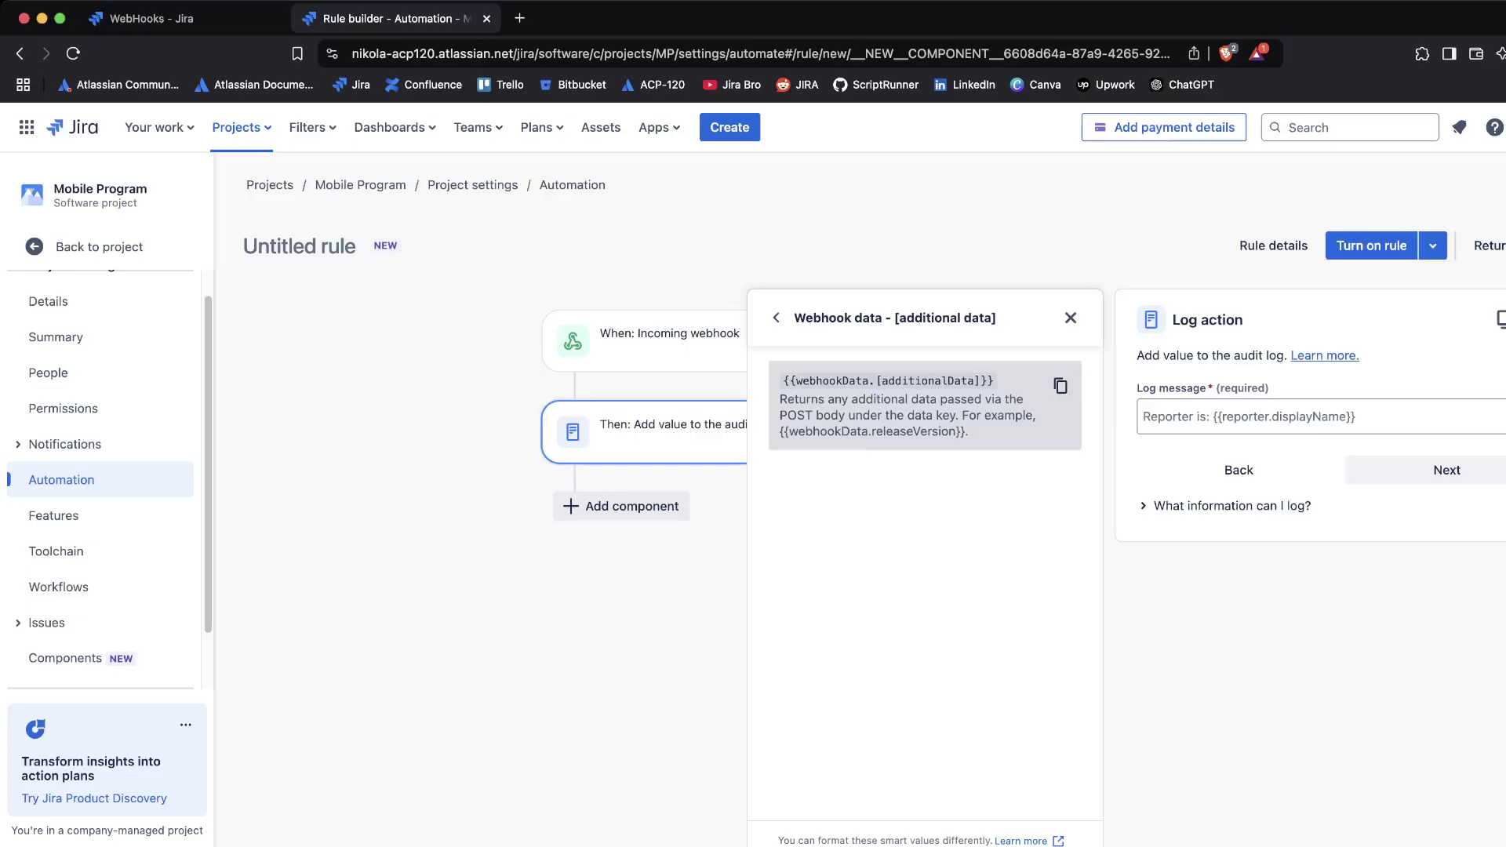
Set the log message to {{webhookData}} and close the smart values panel.
click(1255, 416)
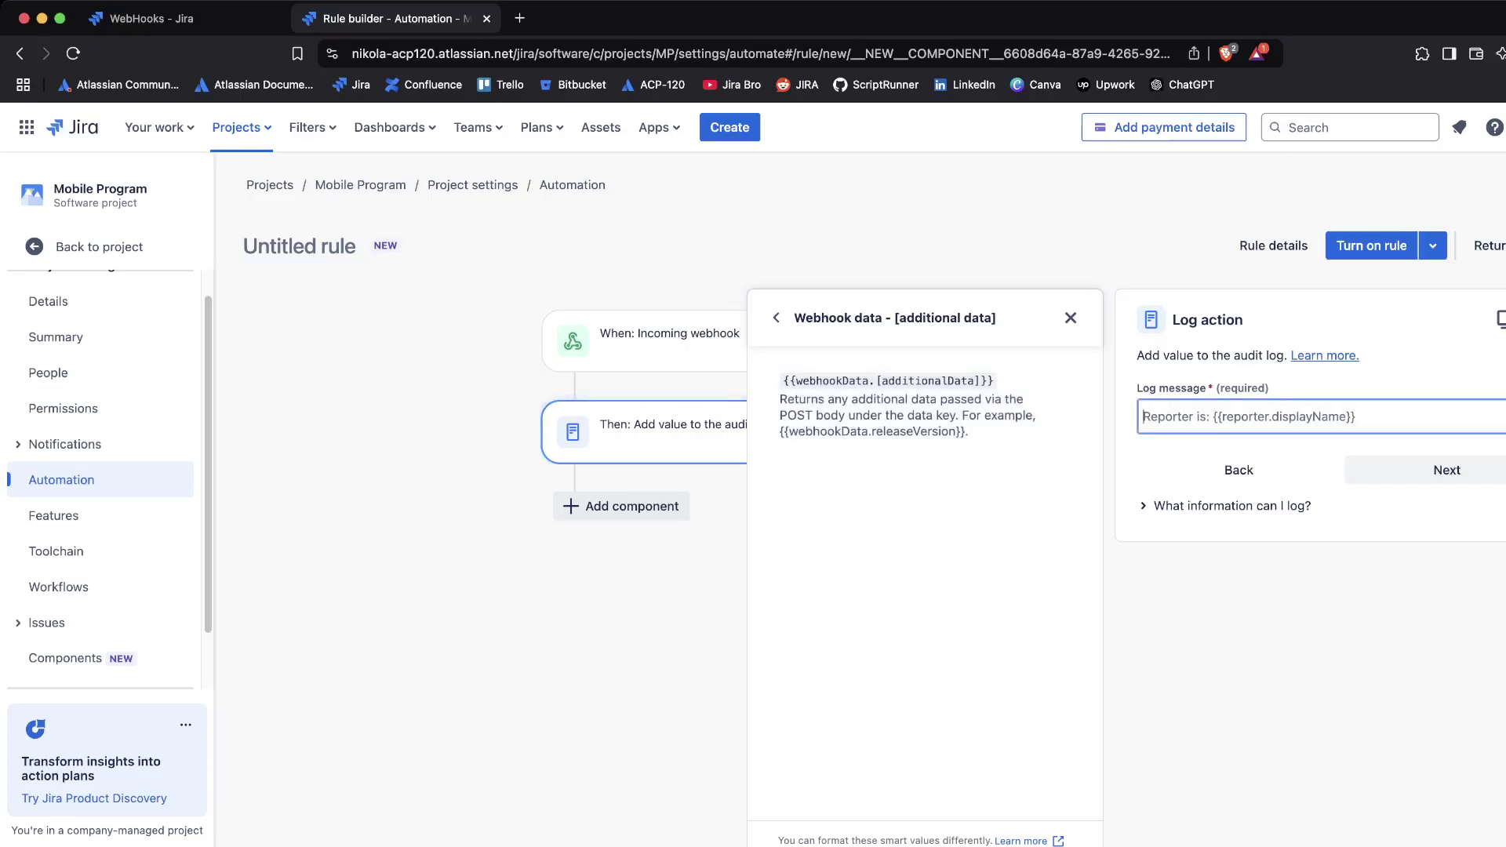
text({{wev)
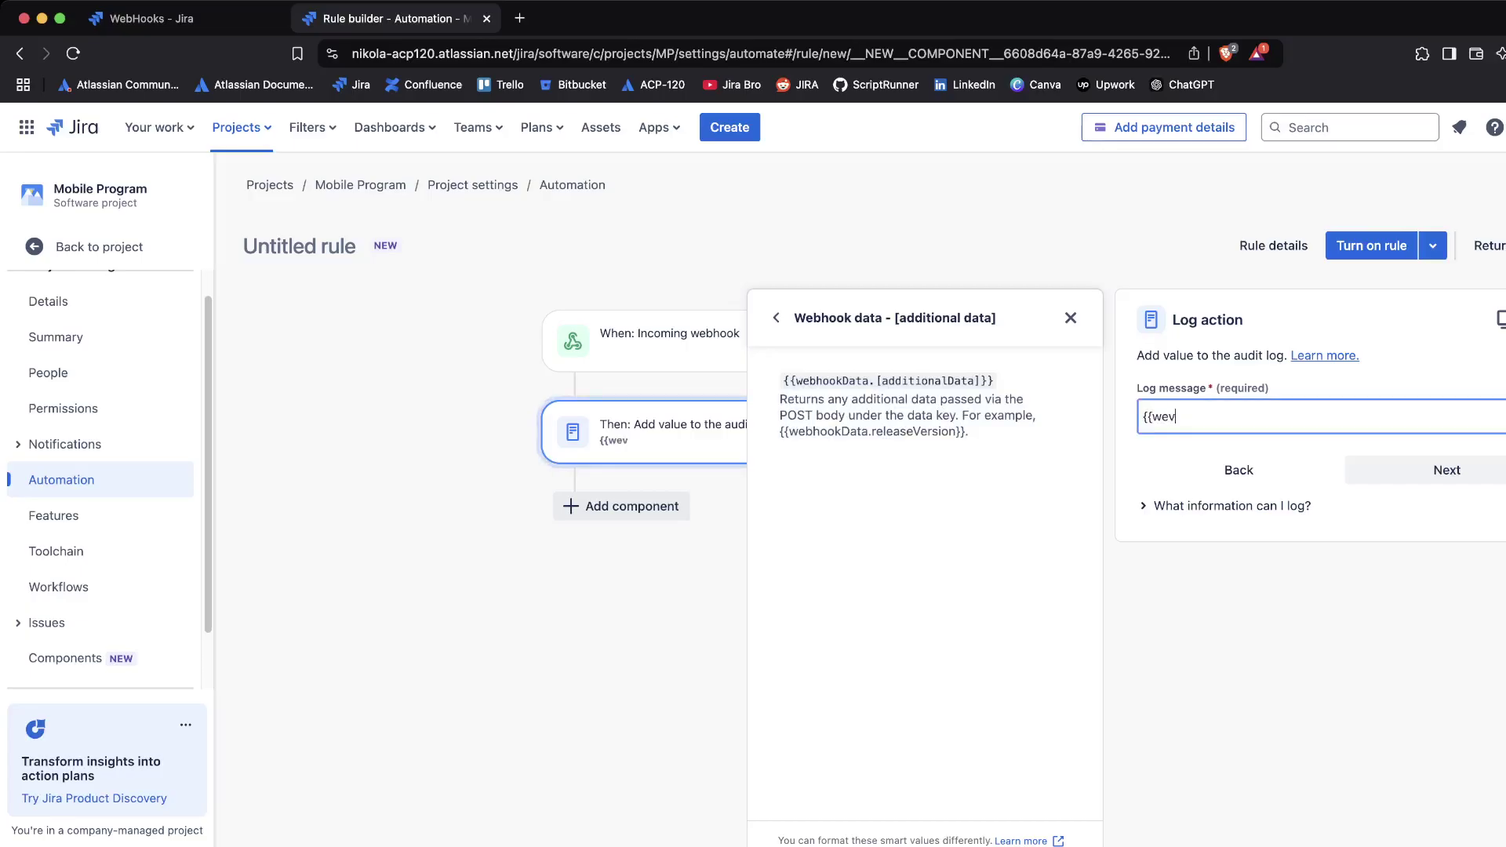
key(BackSpace)
text(bhook)
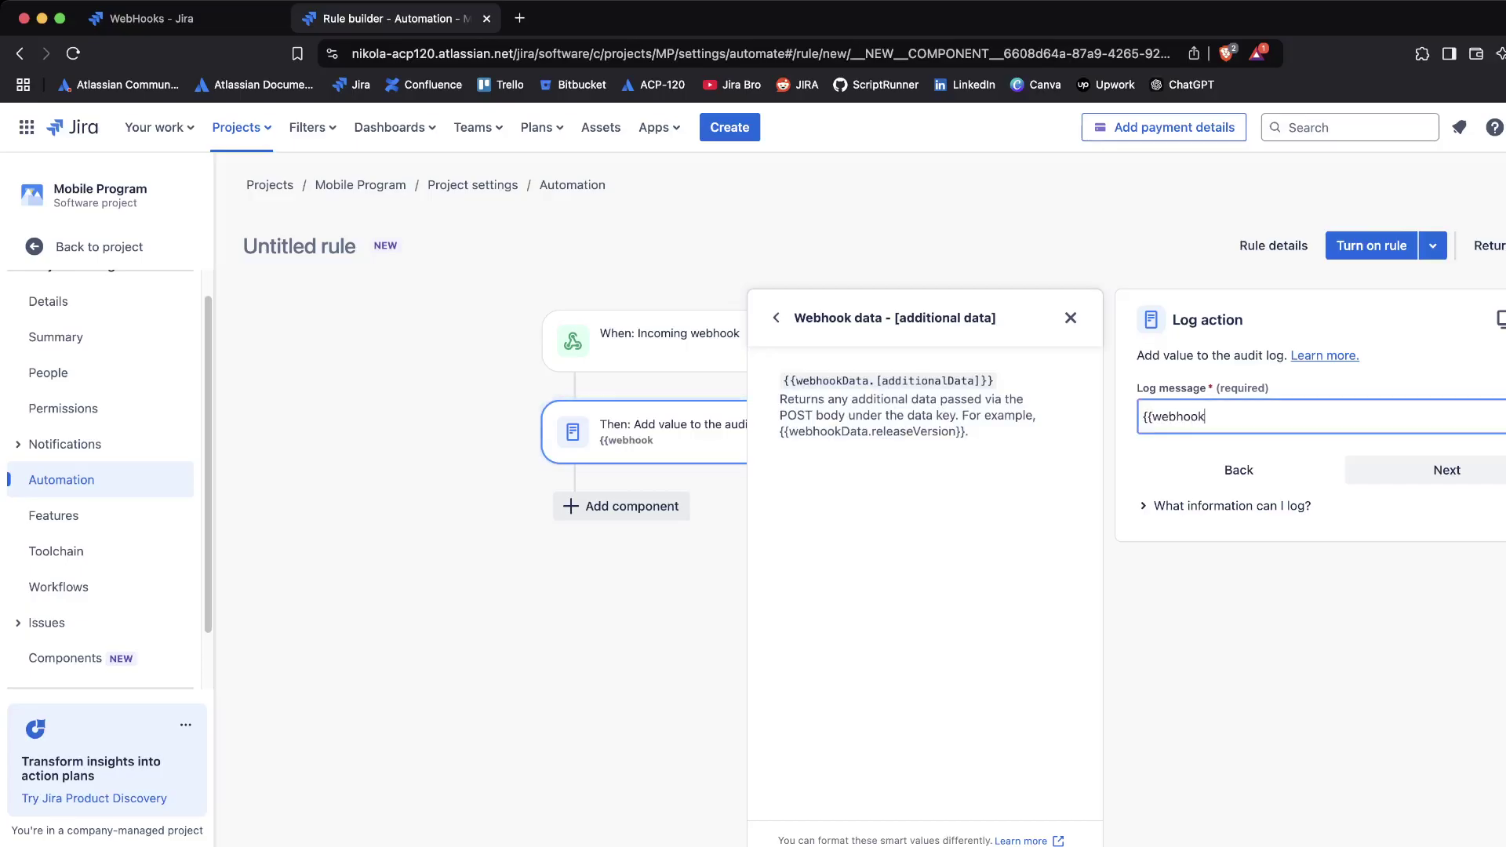
text(Data}})
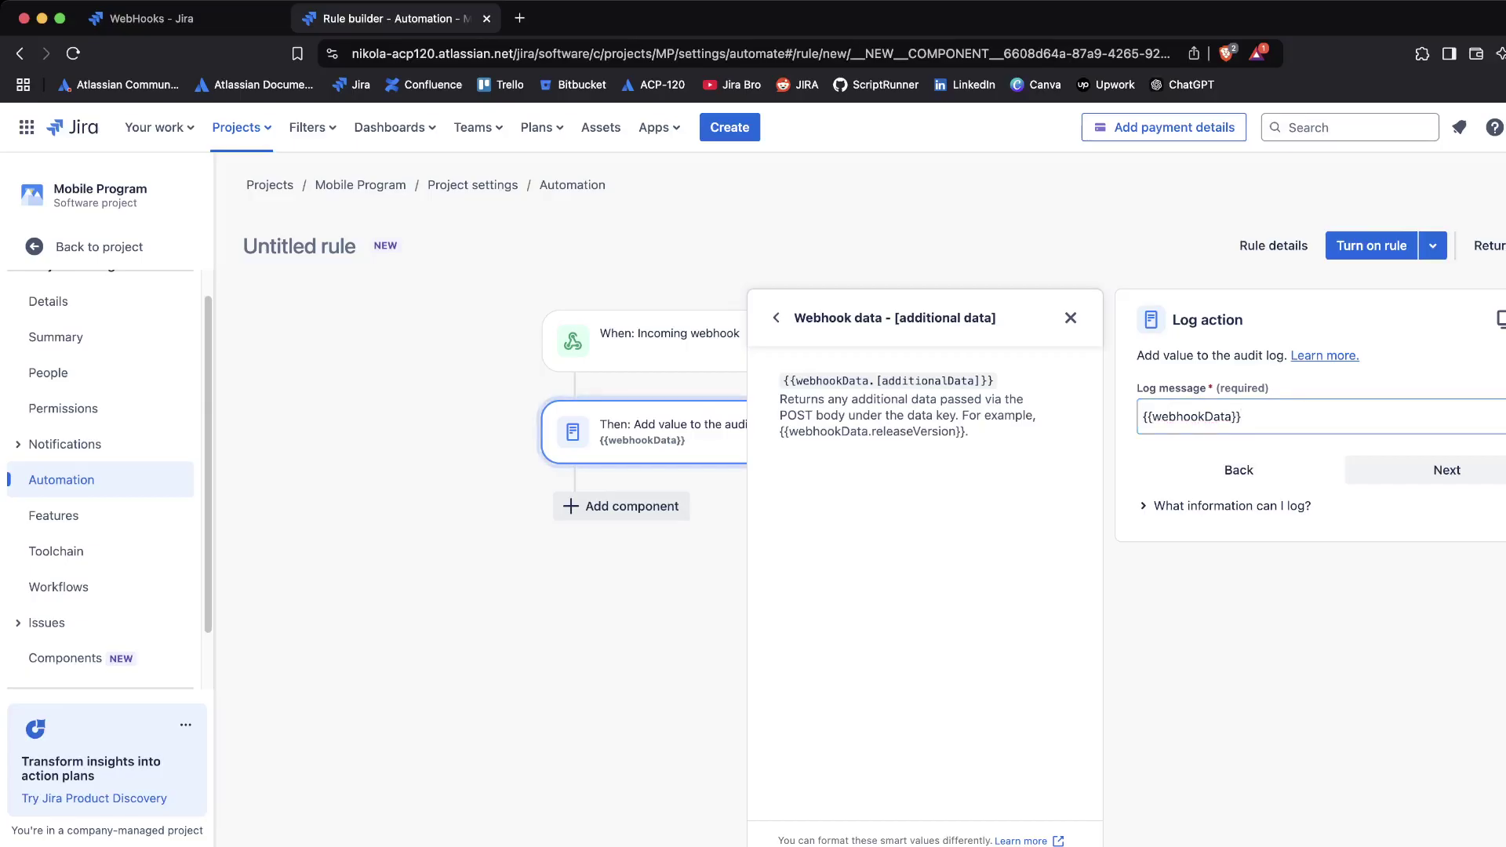
click(1070, 317)
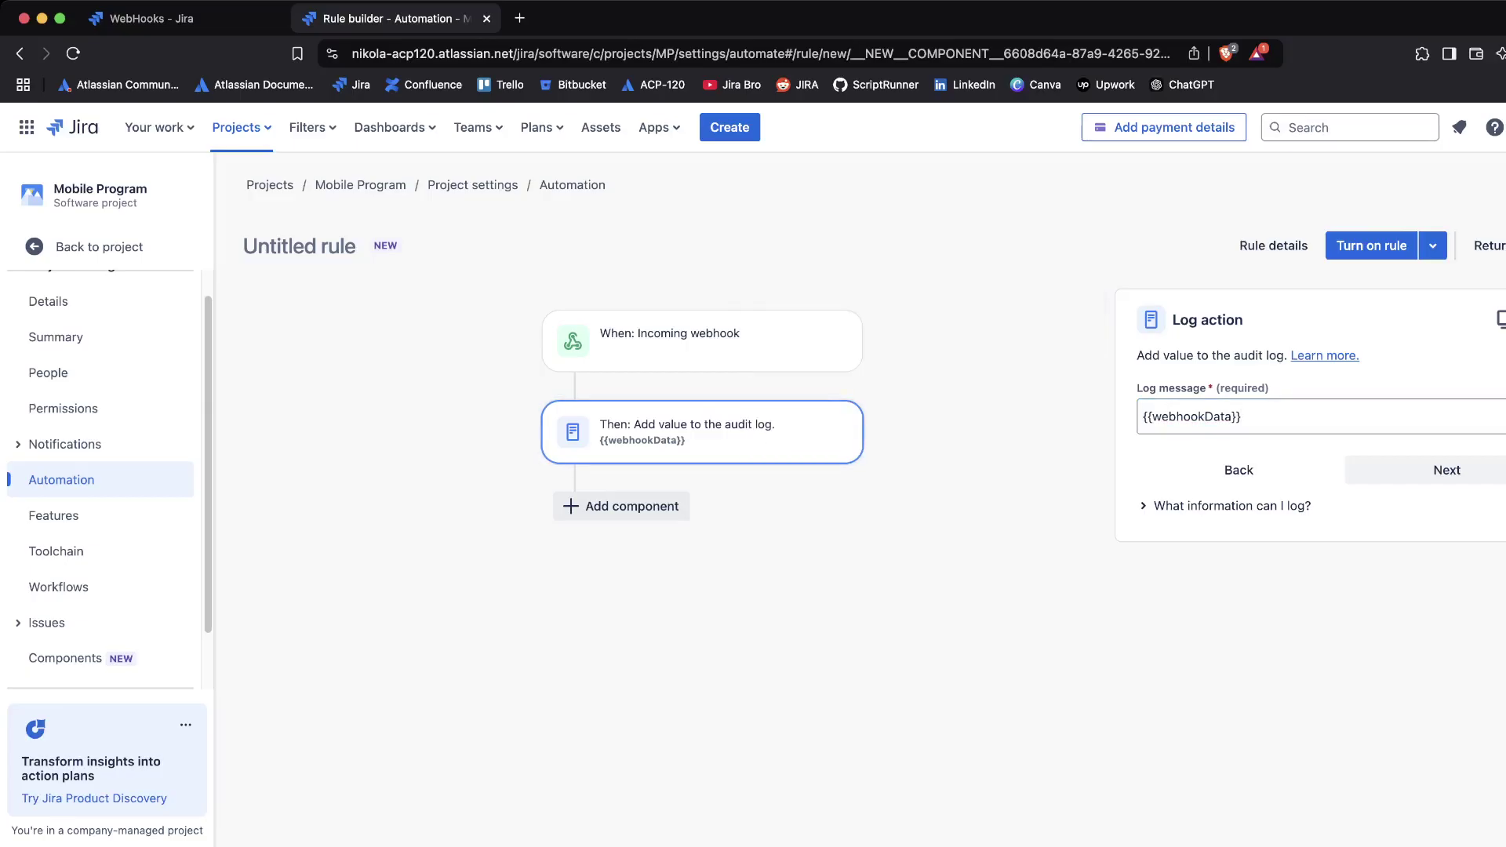
Turn on the automation rule under the name 'Webhook', then return to the WebHooks settings page.
click(1447, 470)
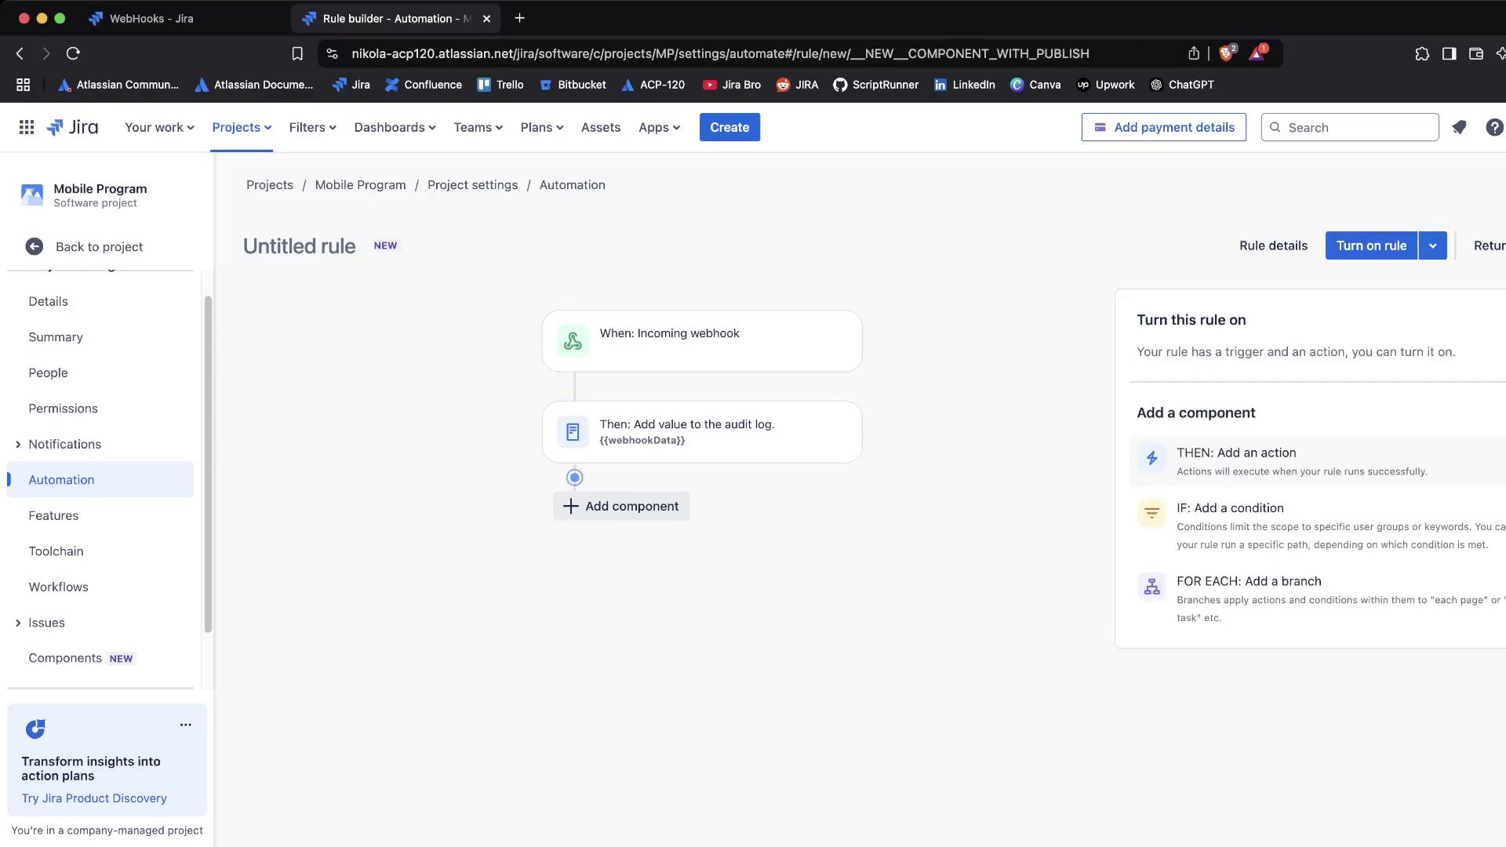
click(1371, 245)
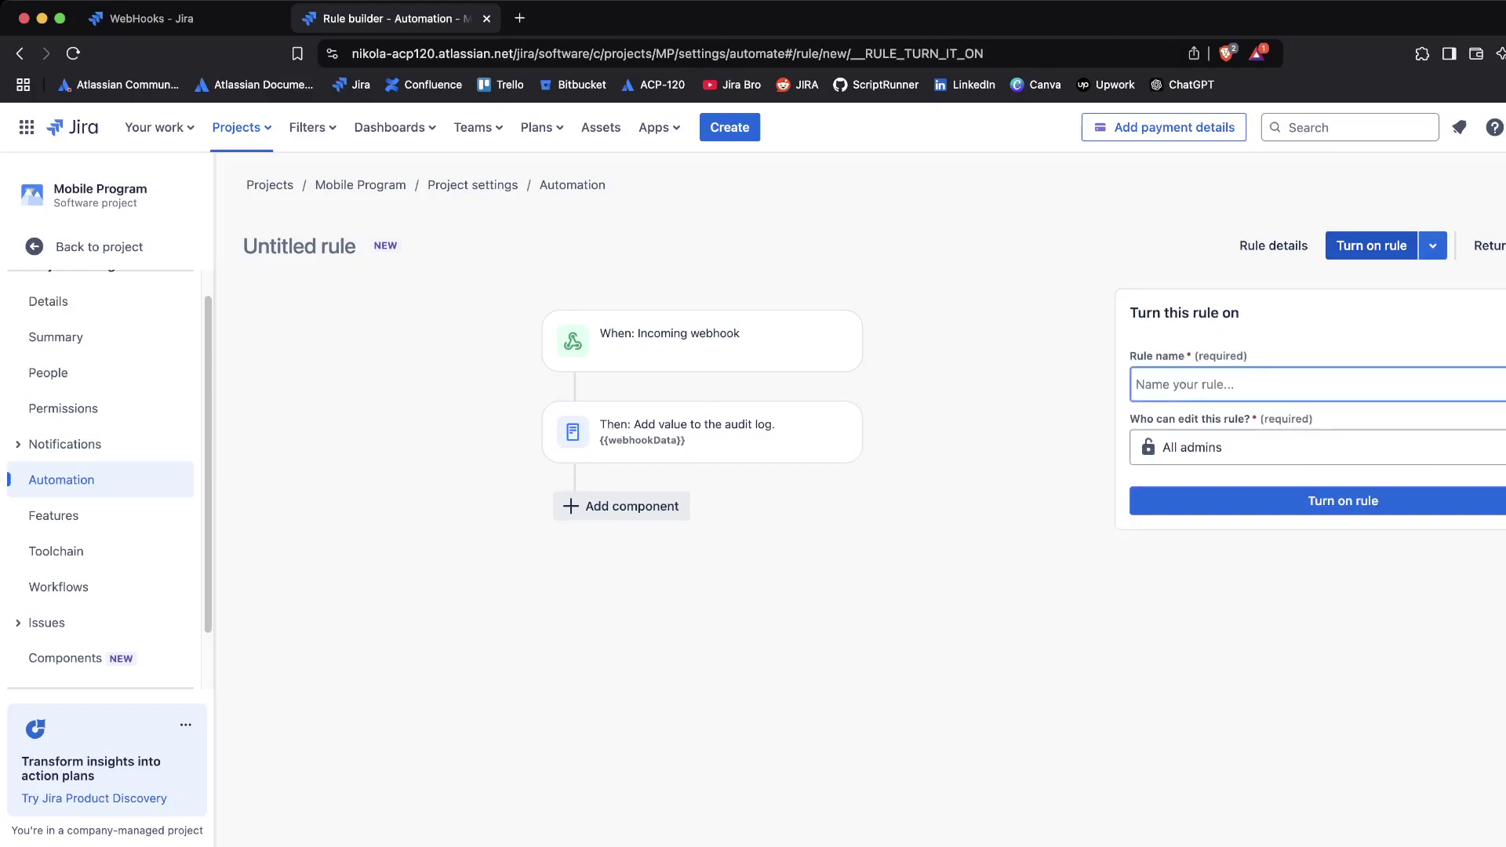
text(Webhook)
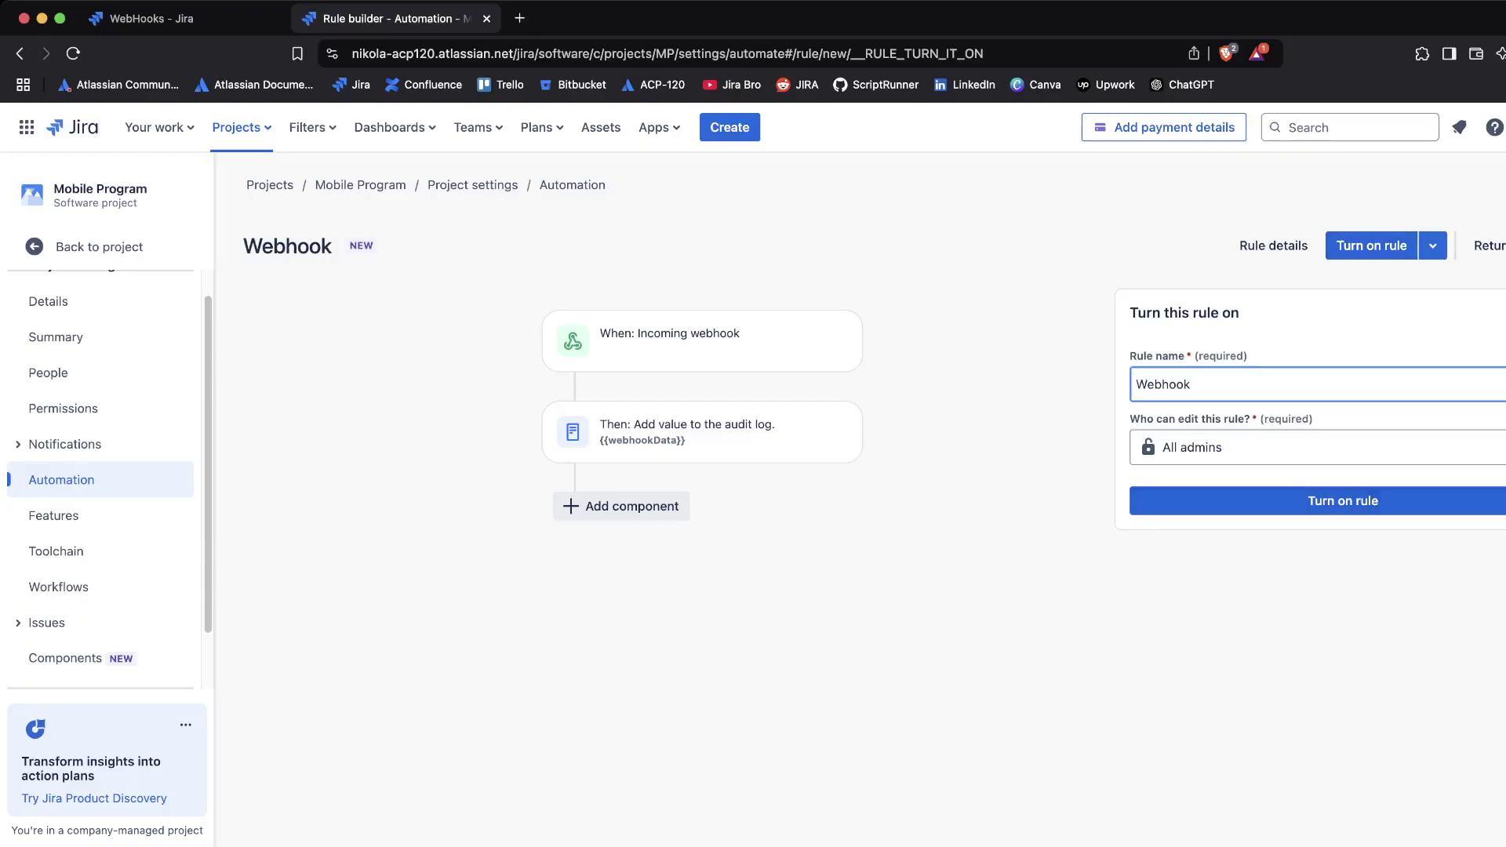
key(Return)
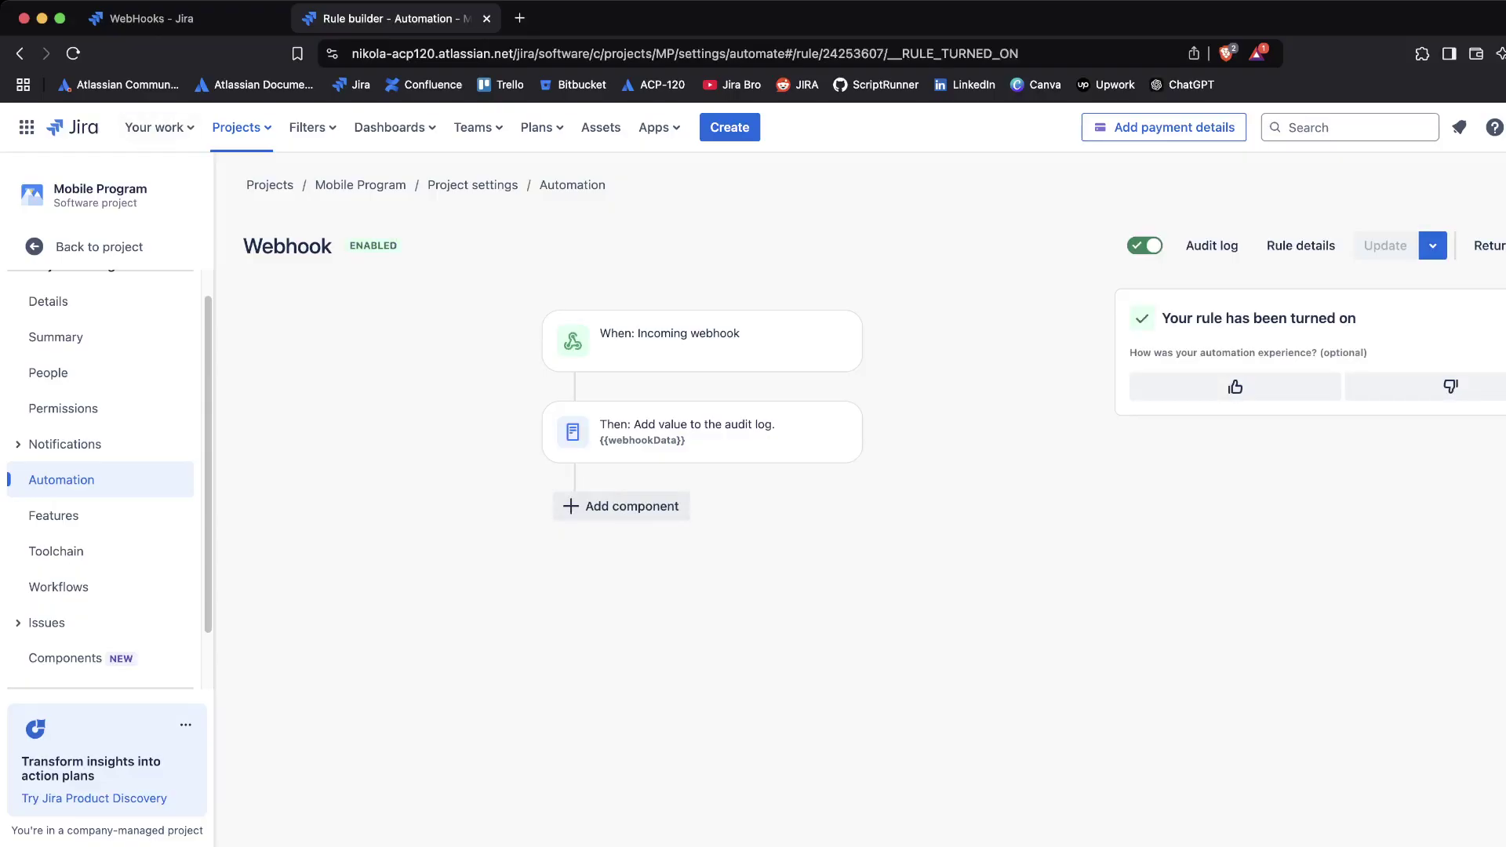
key(ctrl+shift+Tab)
Open the Platform Development (PLAT) project board from the recent projects list.
click(236, 127)
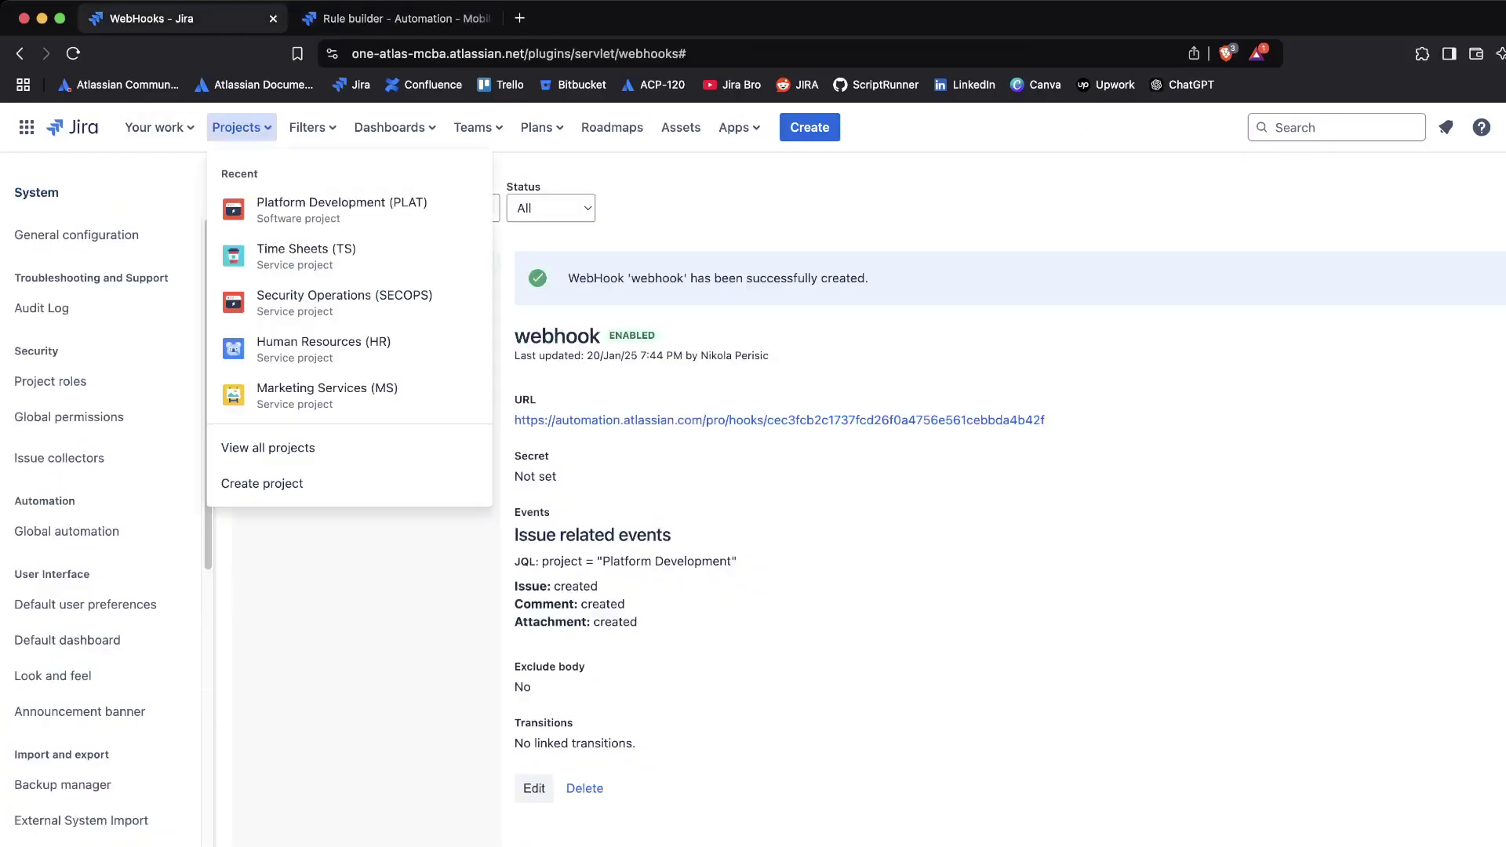
click(303, 202)
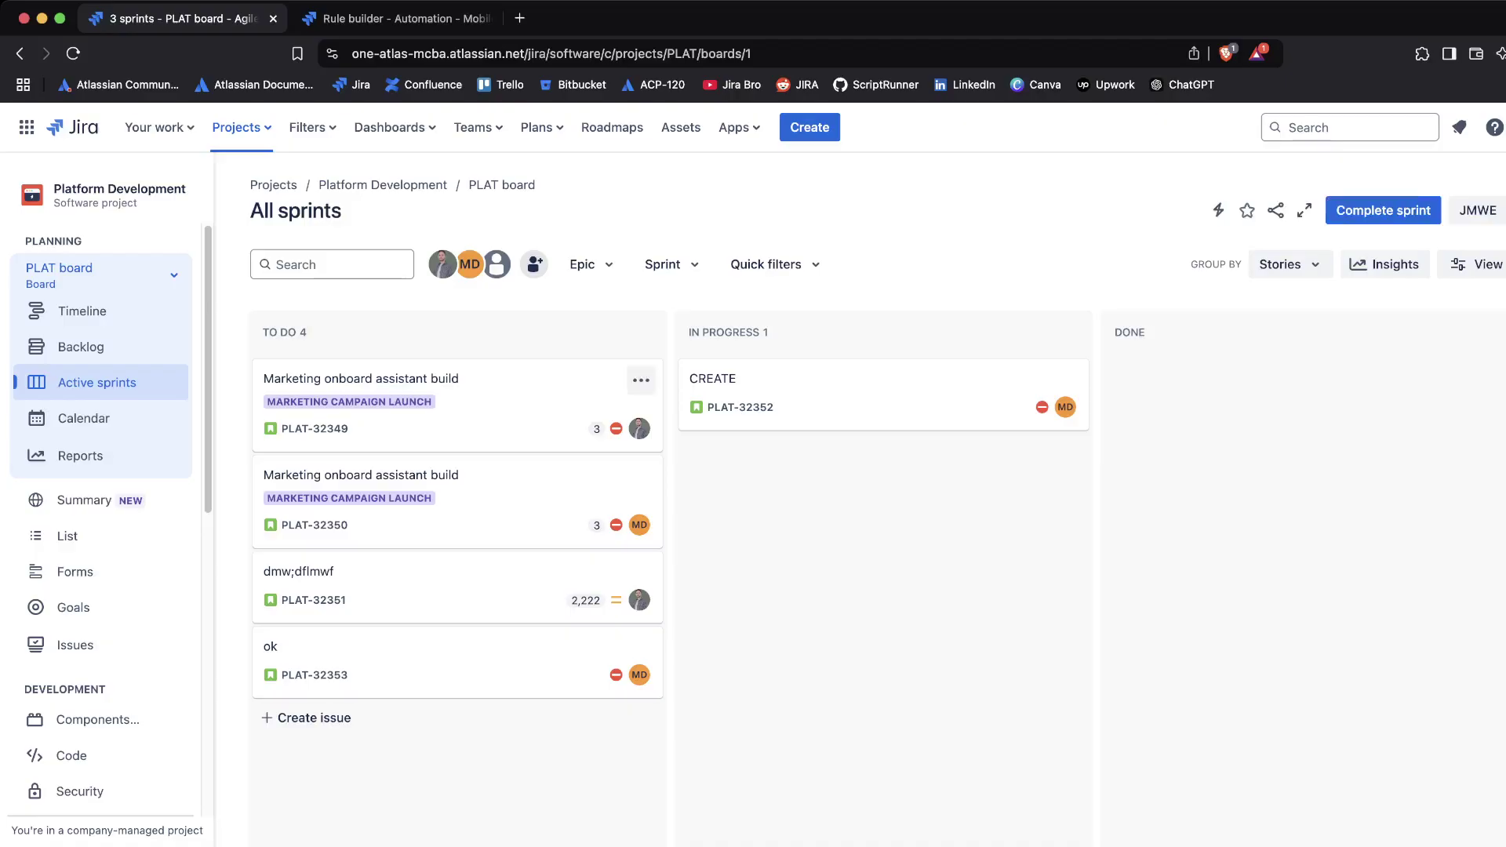
Add a 'Webhook' issue to sprint 2025-01-20H12's To Do, then view the rule's audit log.
click(306, 717)
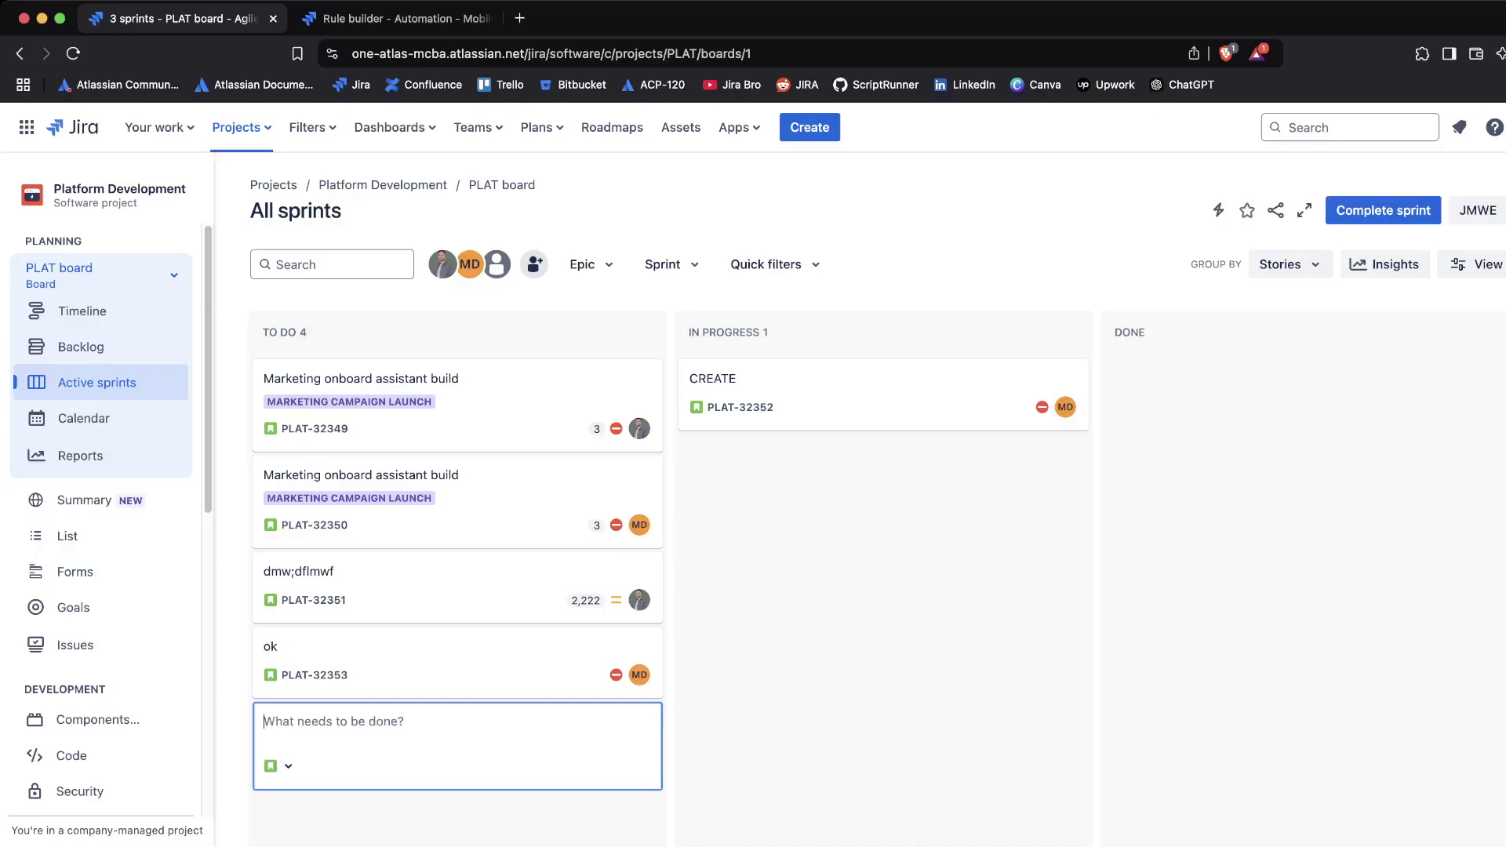
text(Webhook)
key(Return)
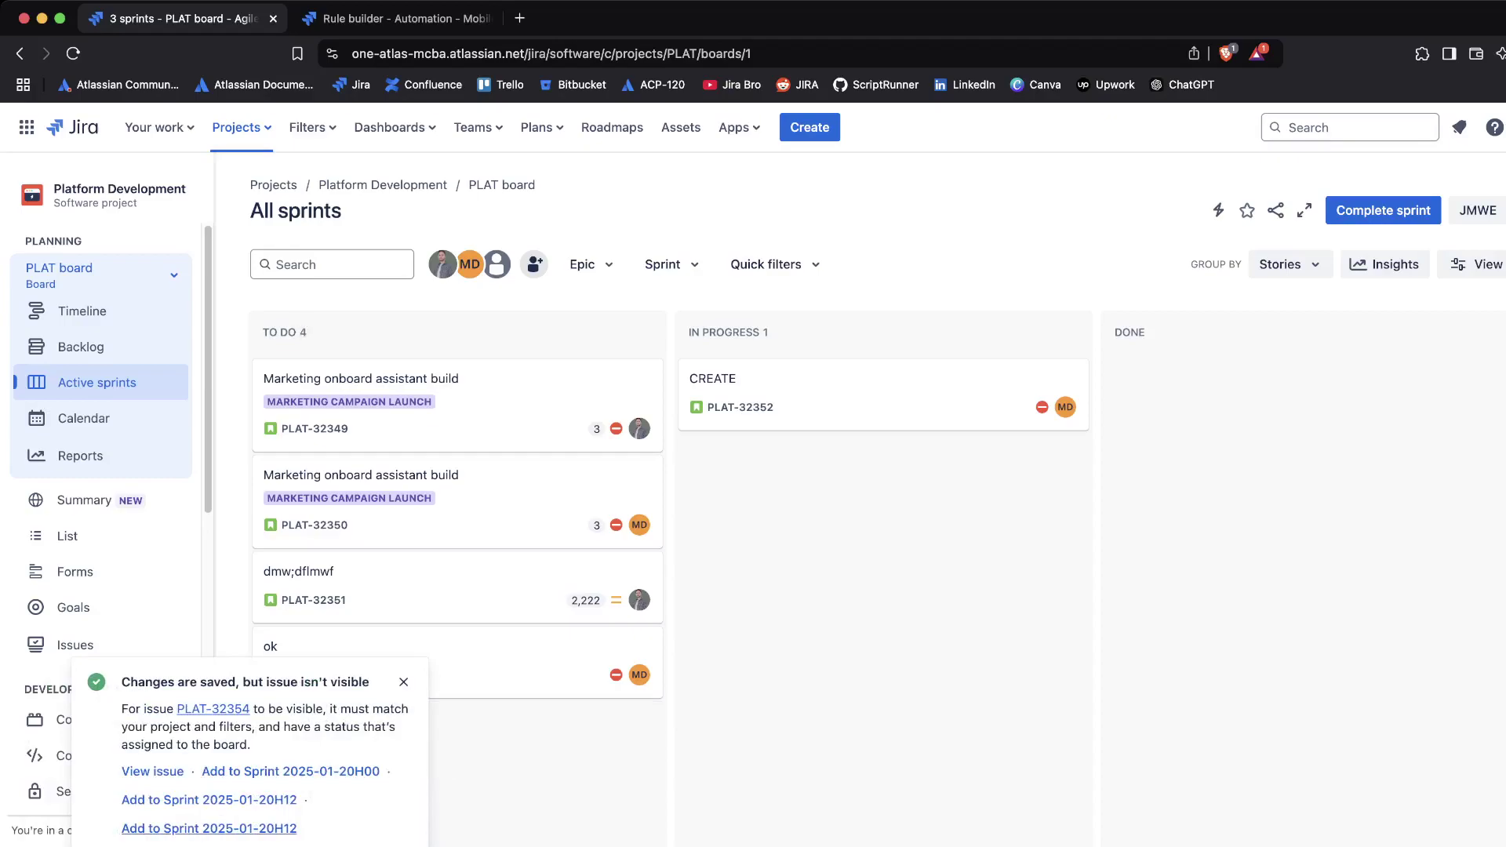
click(208, 829)
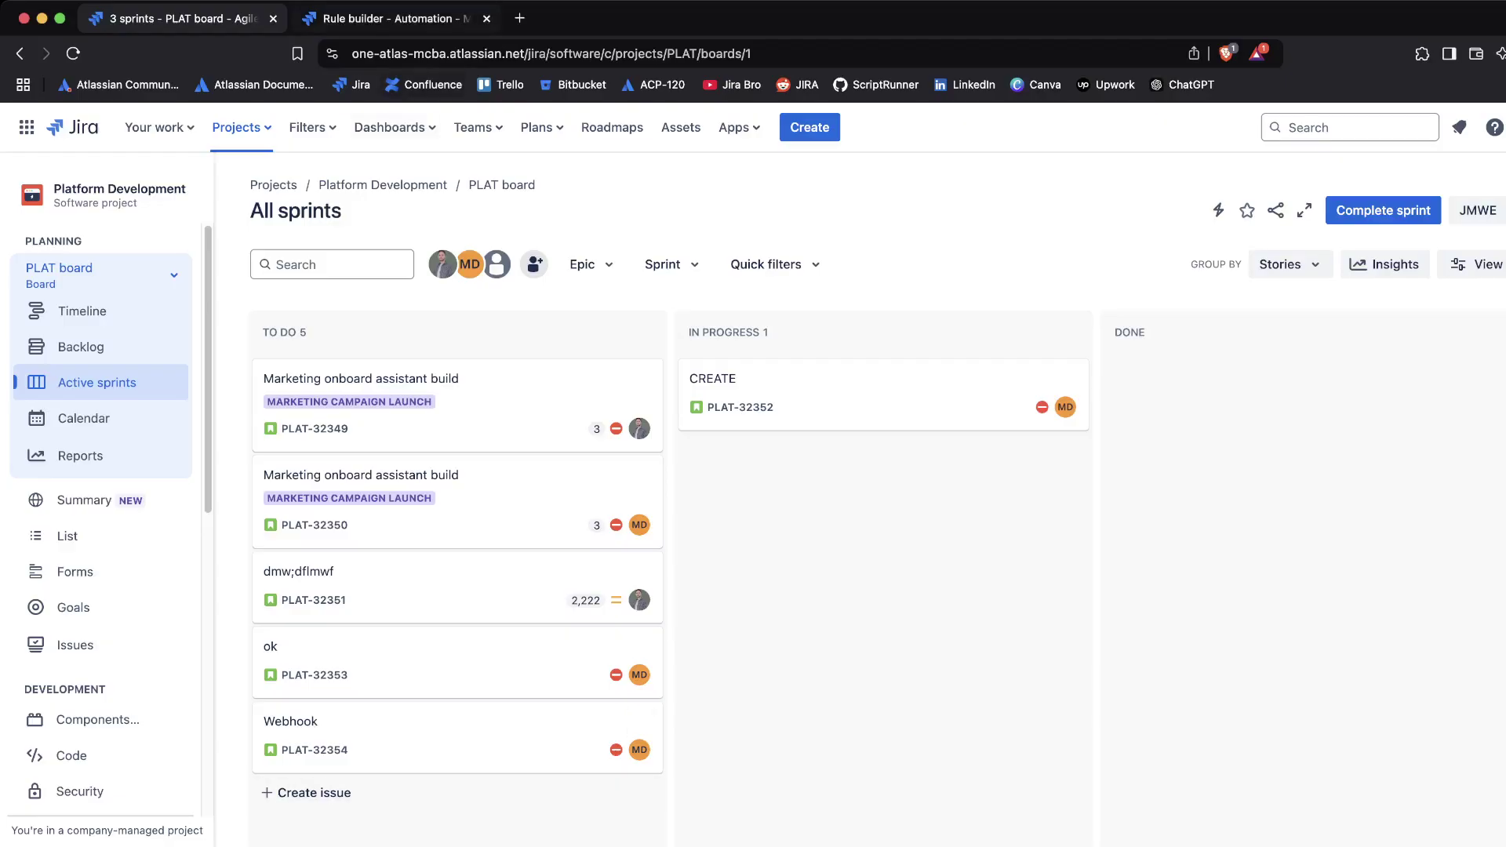
key(ctrl+Tab)
click(1211, 246)
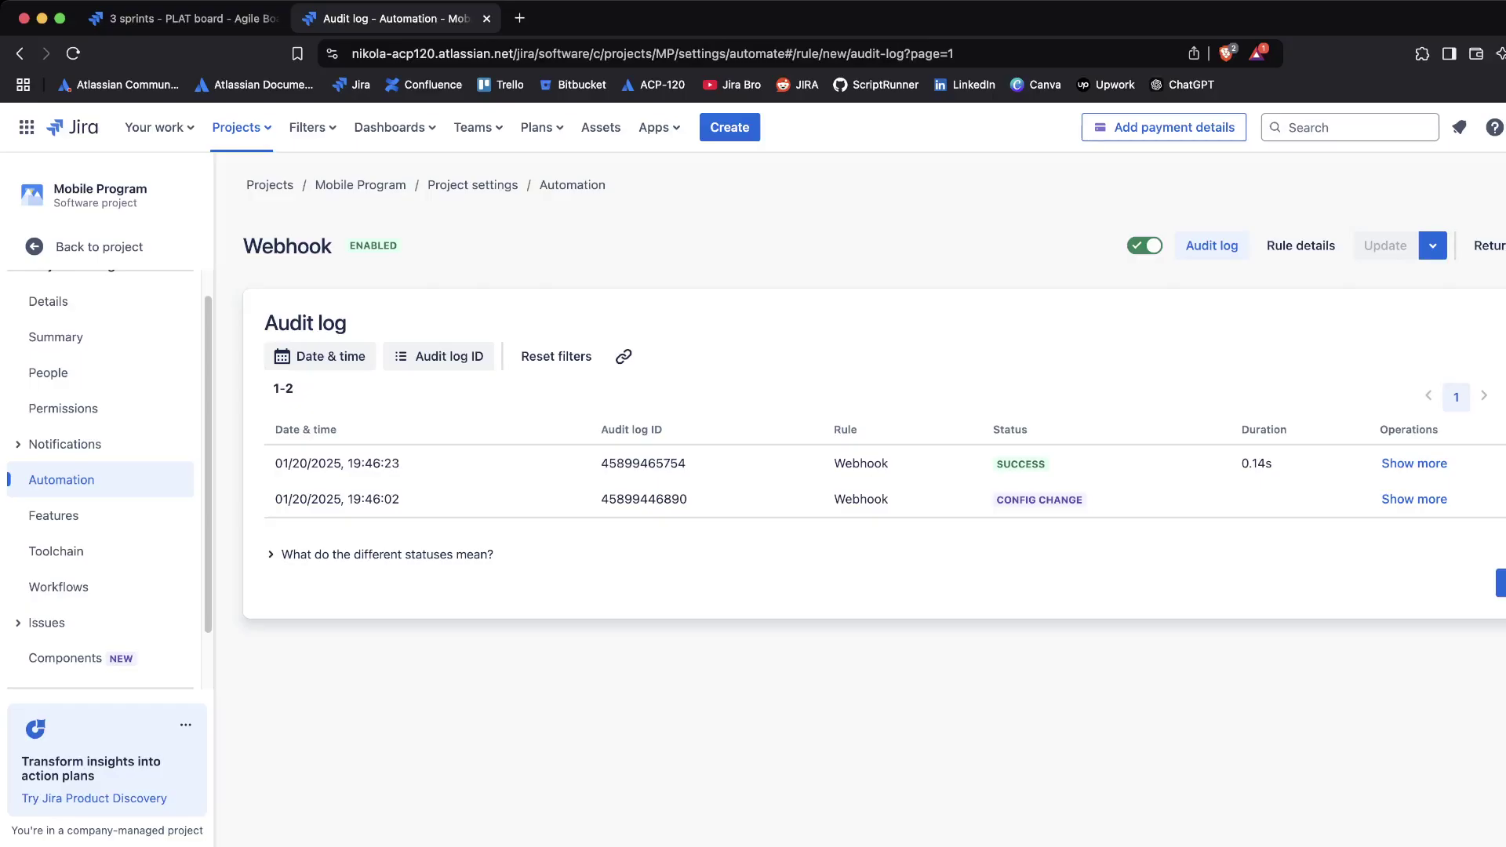
Expand the SUCCESS audit entry and read the issue_created payload showing issue key PLAT-32354.
double_click(1020, 463)
click(1414, 463)
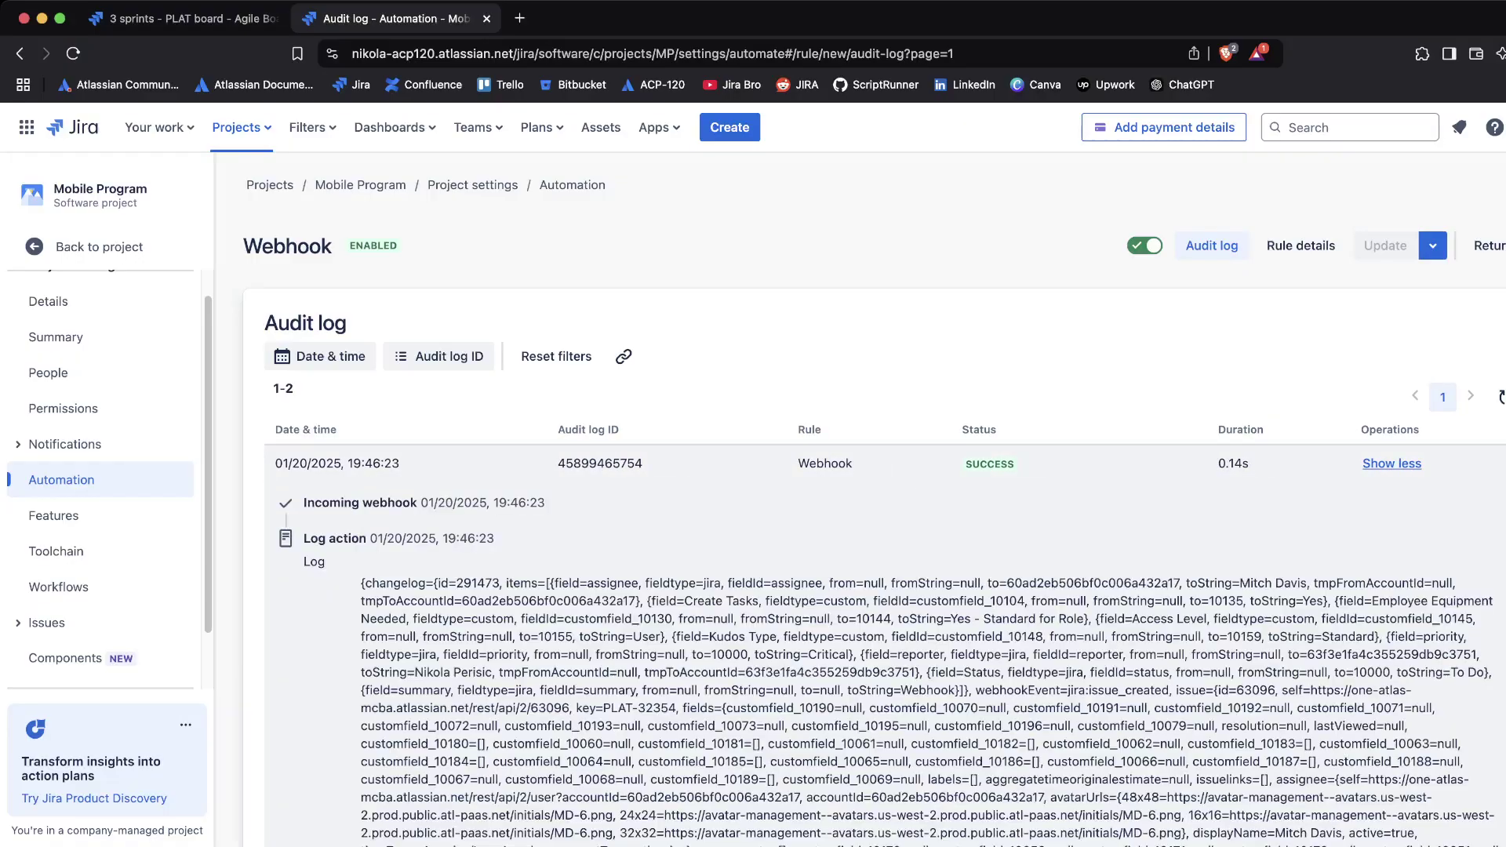
scroll(885, 565, down, 5)
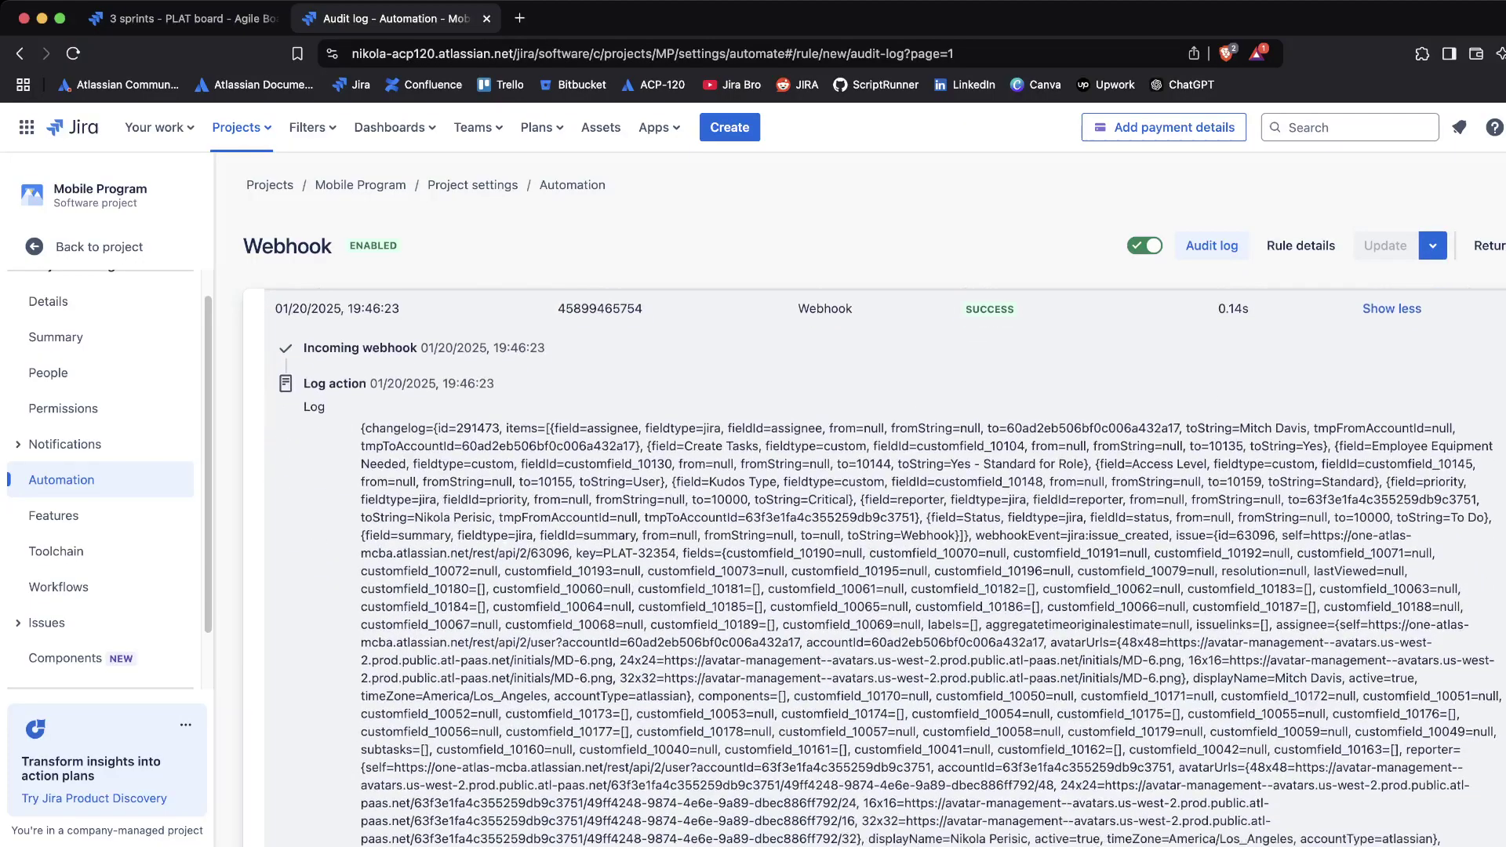
scroll(885, 565, down, 1)
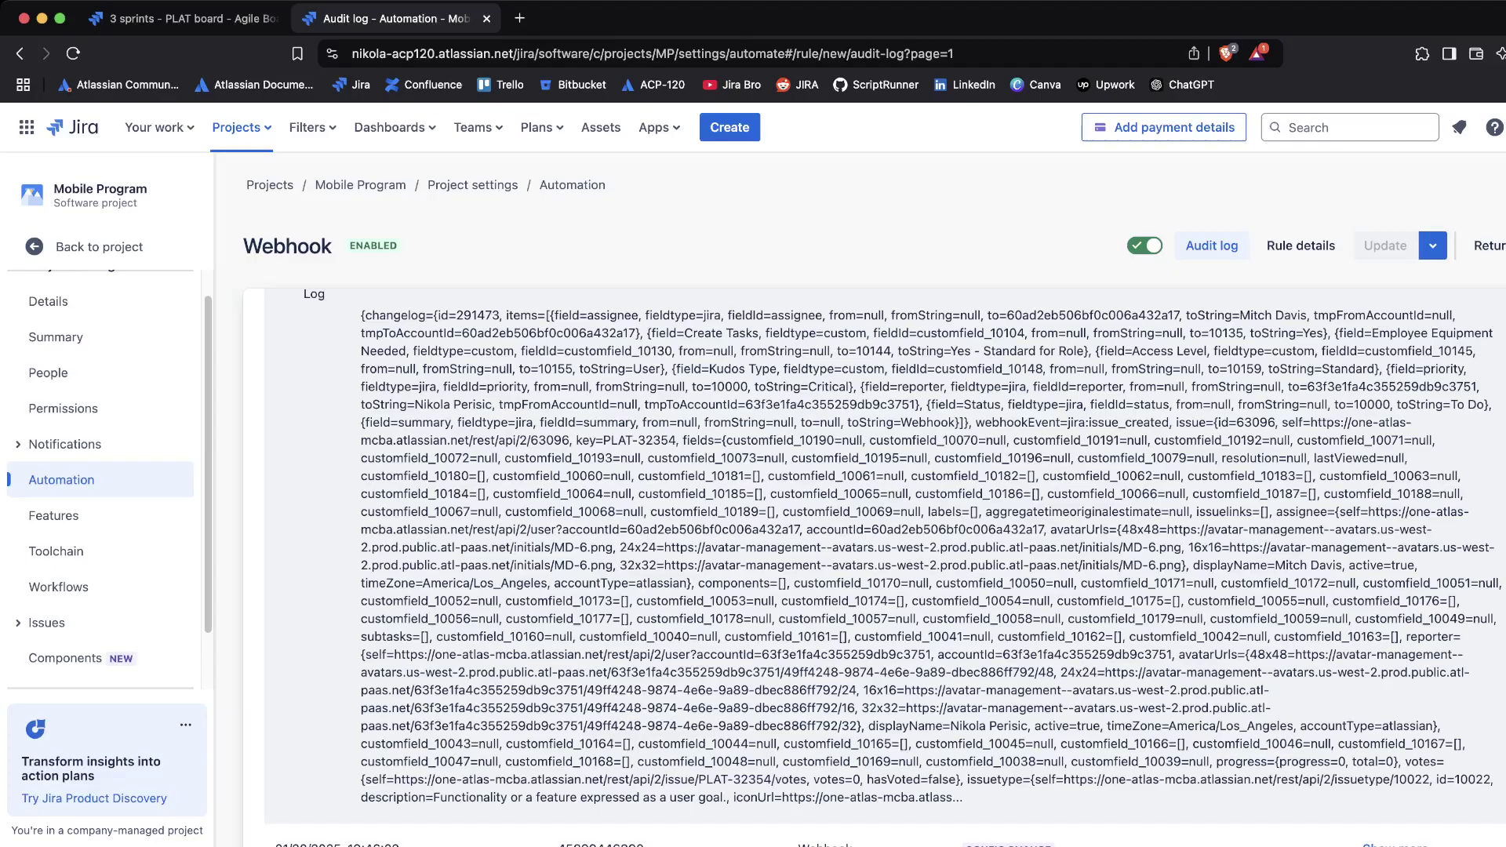
drag(1280, 422, 675, 440)
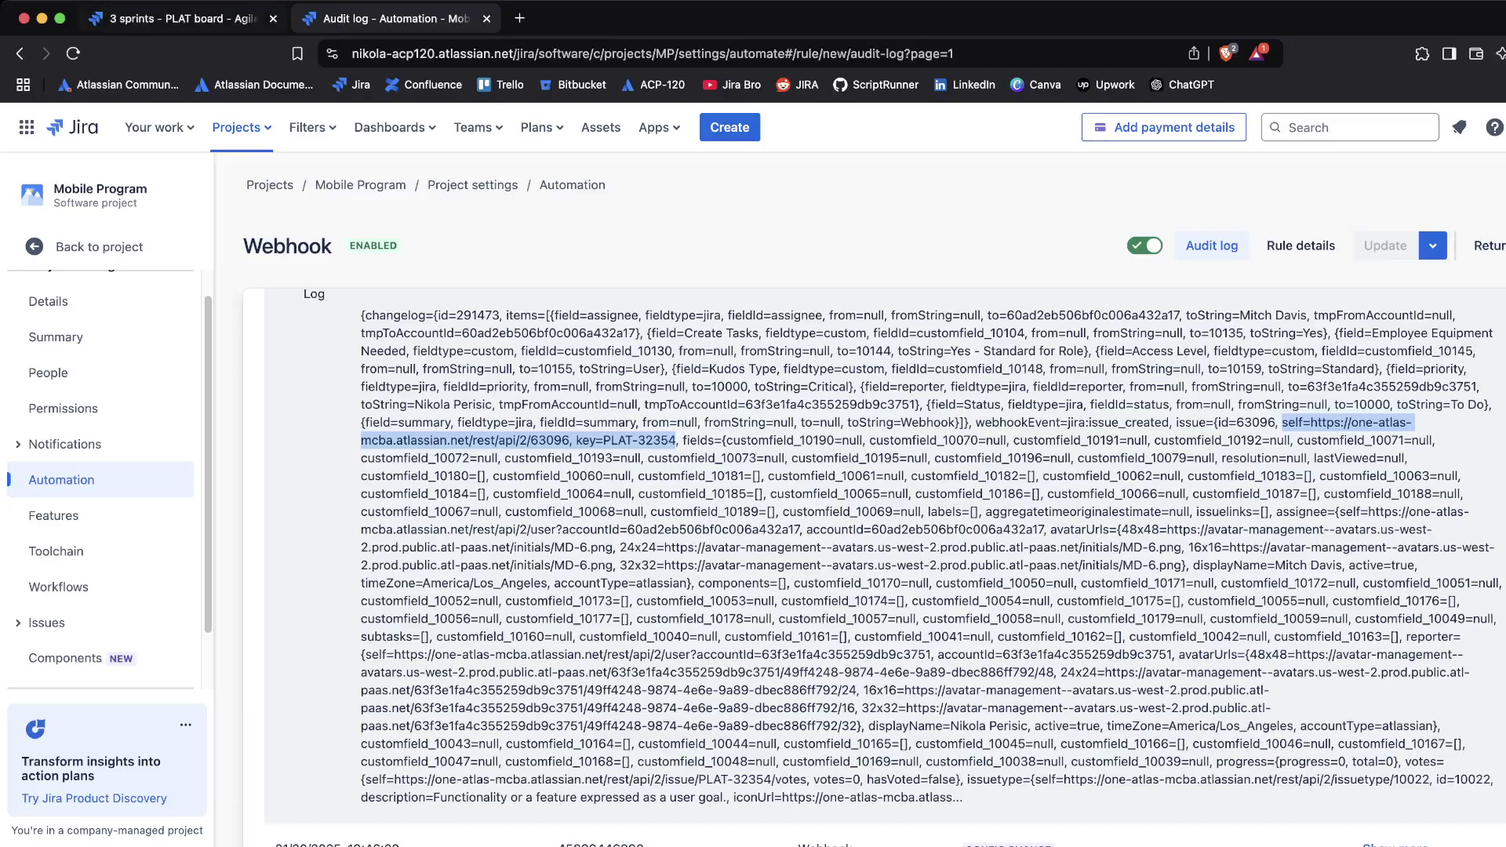
key(super+1)
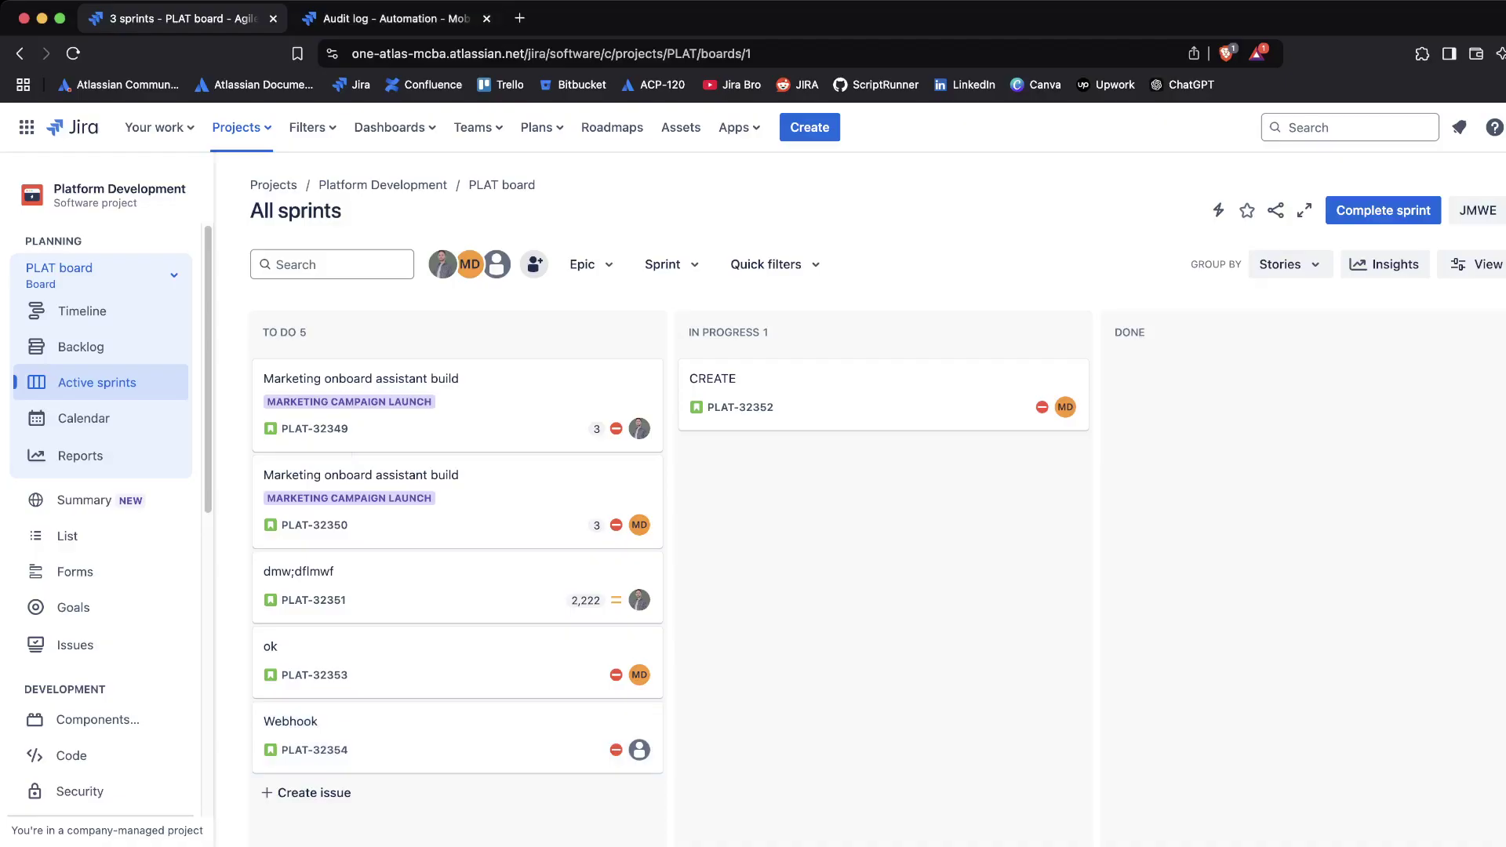
key(super+2)
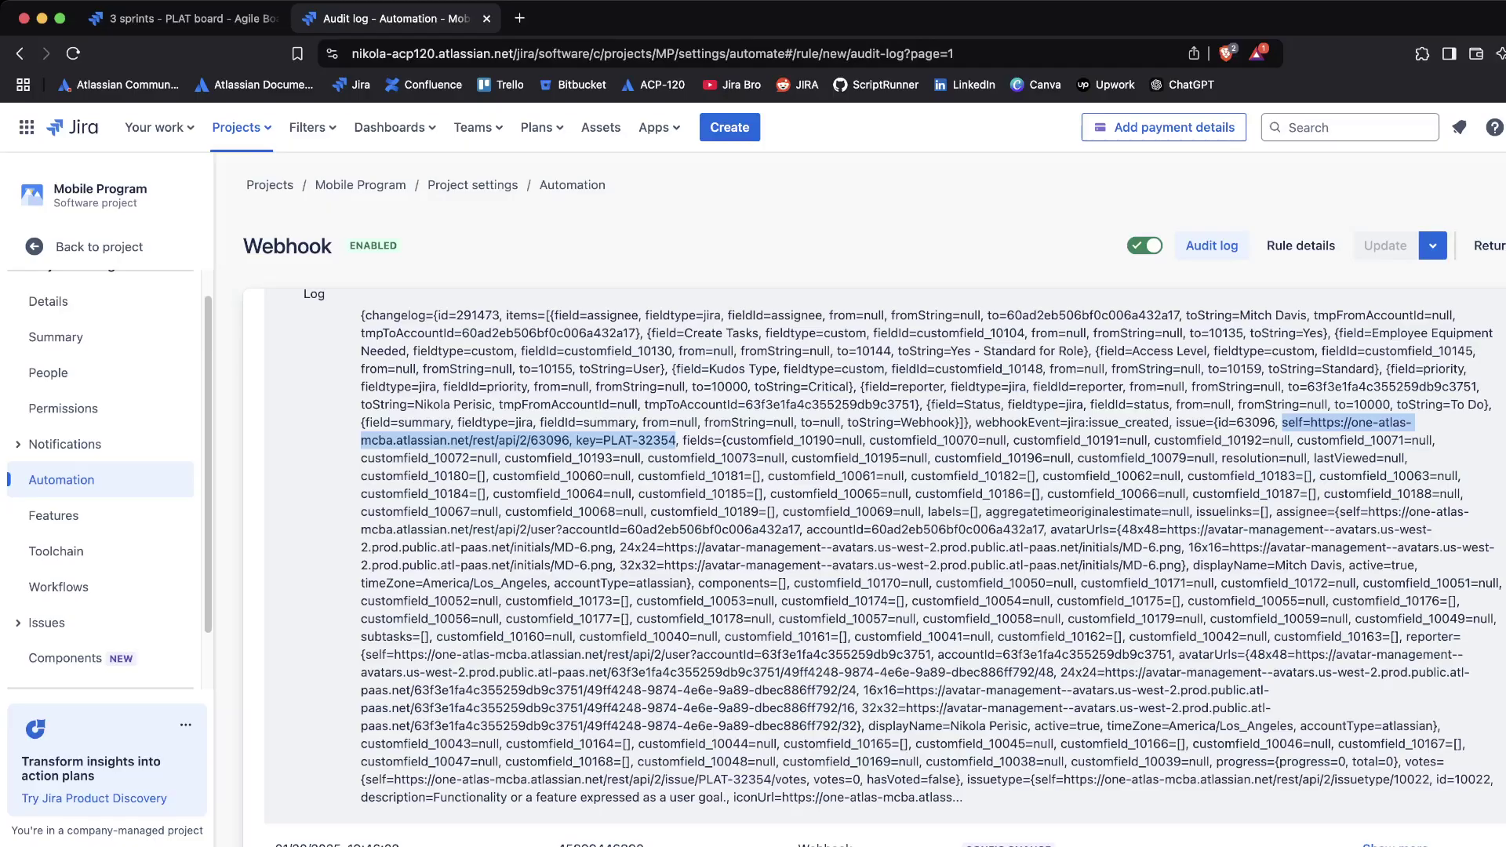
drag(813, 779, 861, 779)
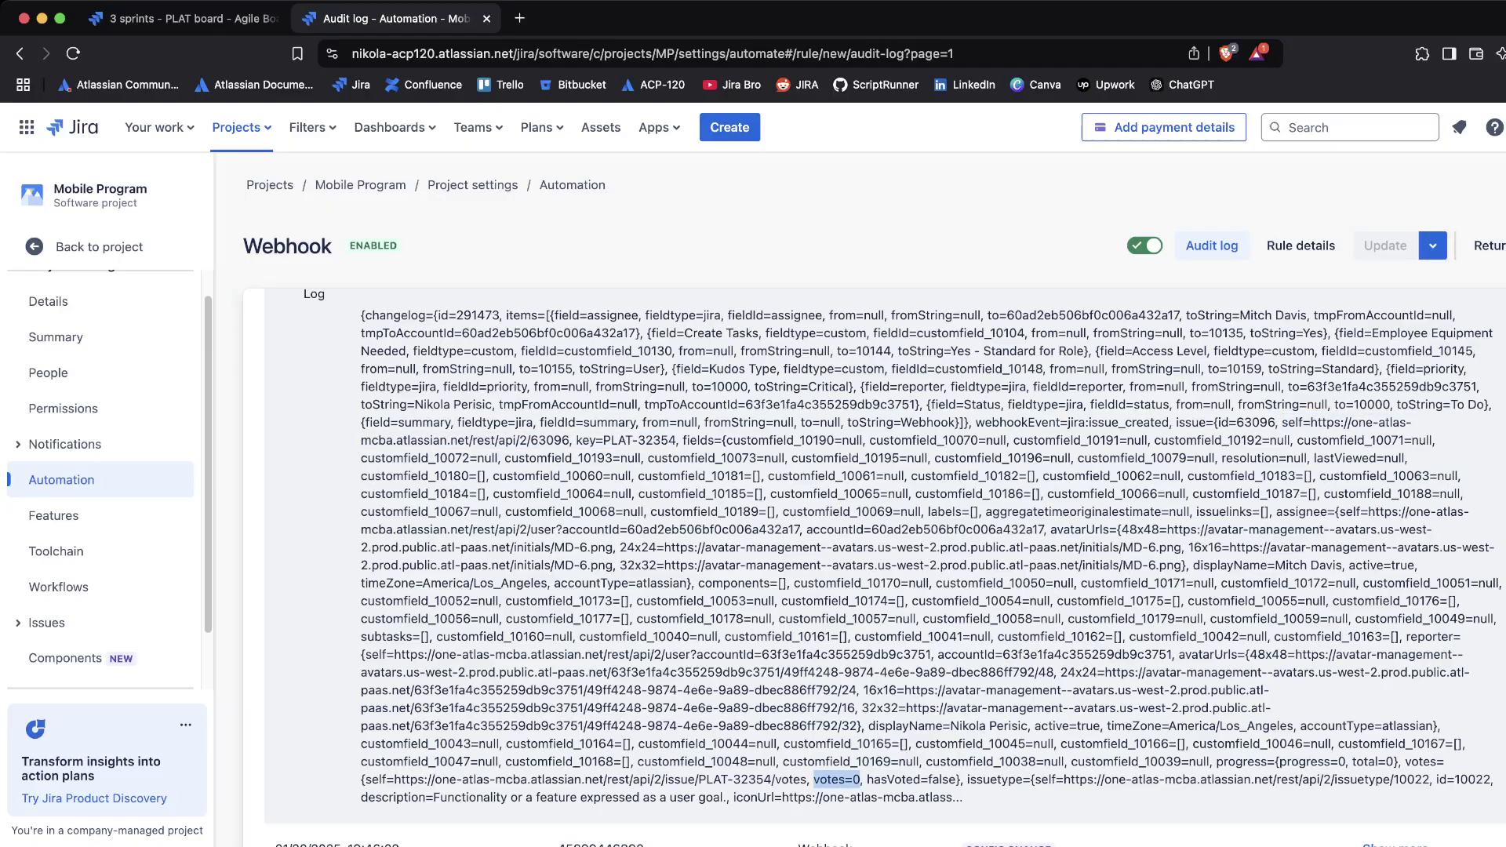
drag(868, 779, 959, 779)
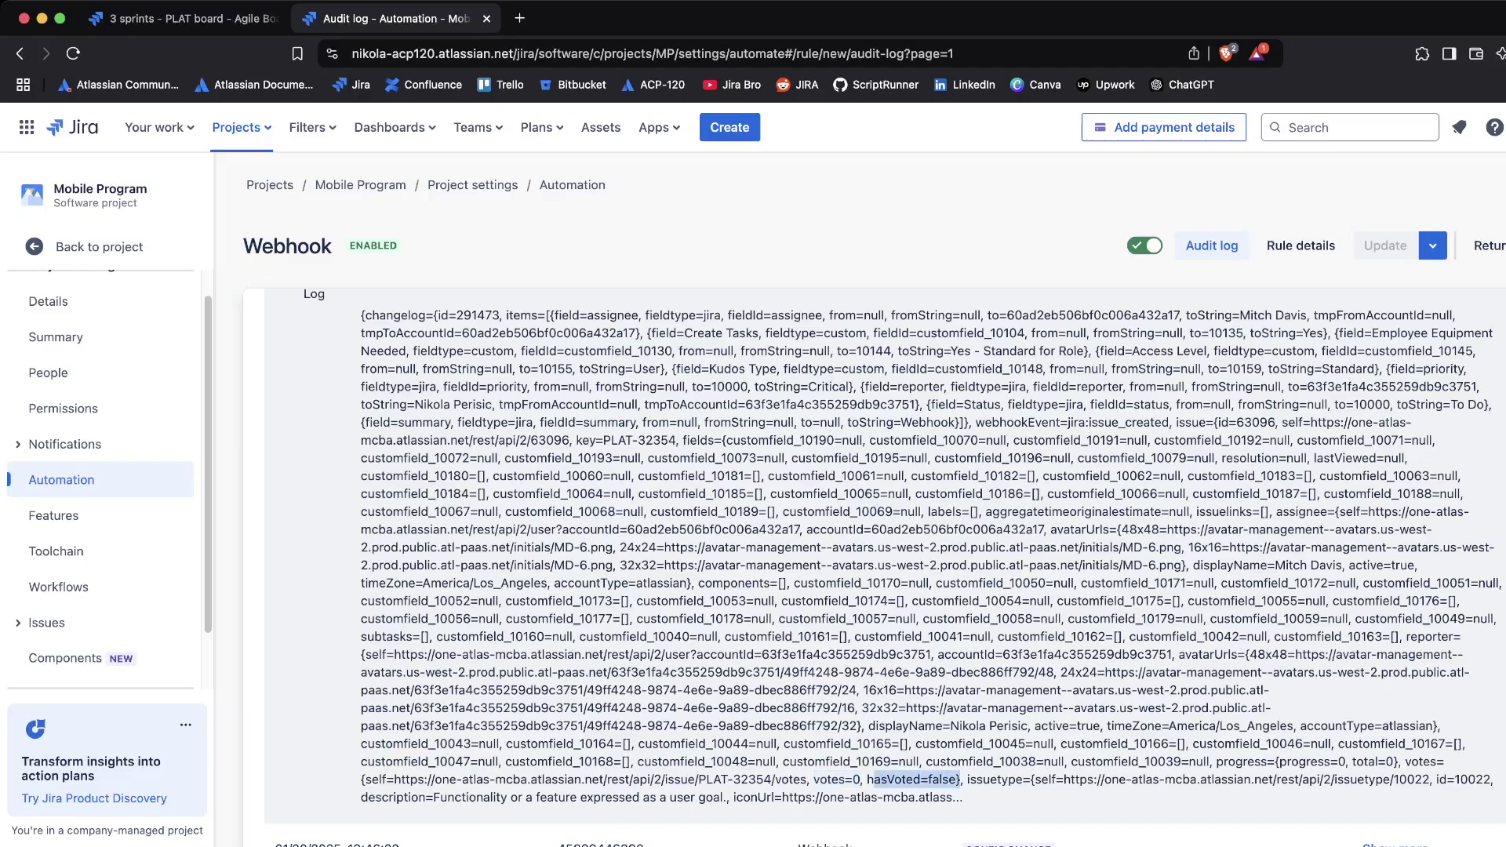
click(959, 779)
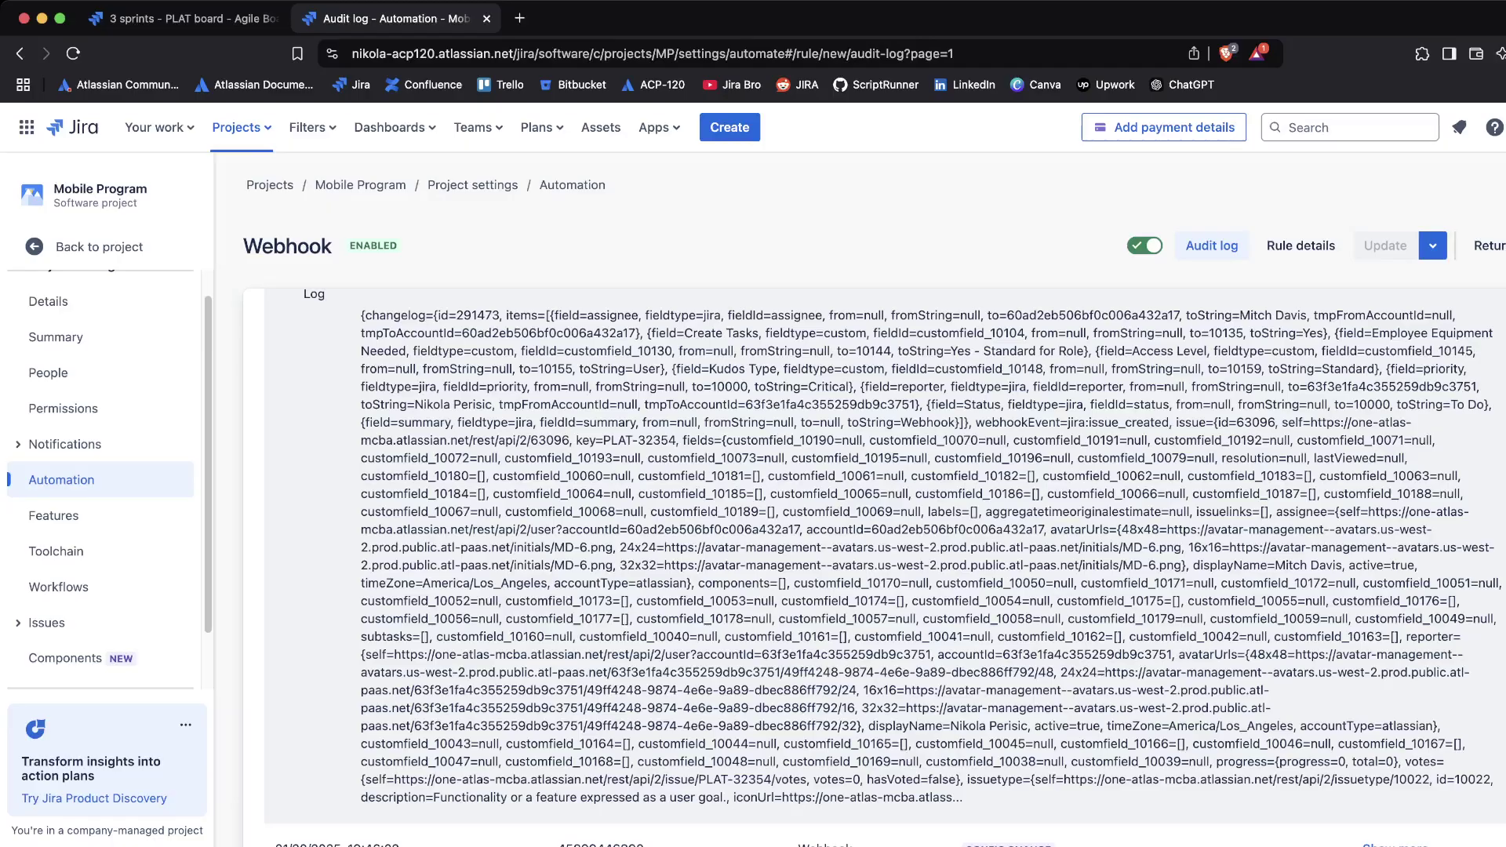
drag(1064, 779, 1432, 779)
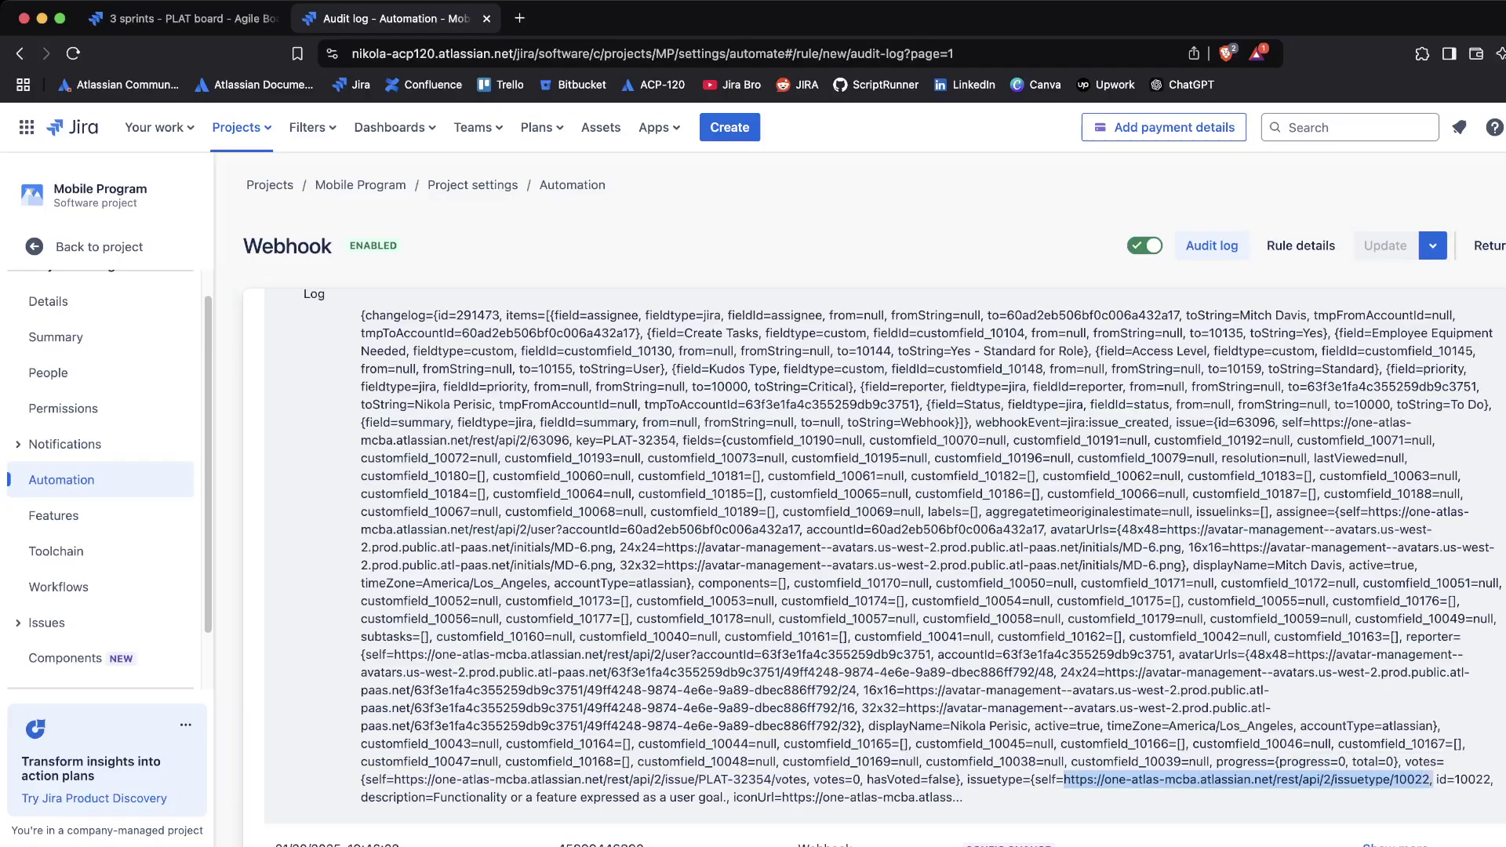
drag(1436, 778, 1494, 778)
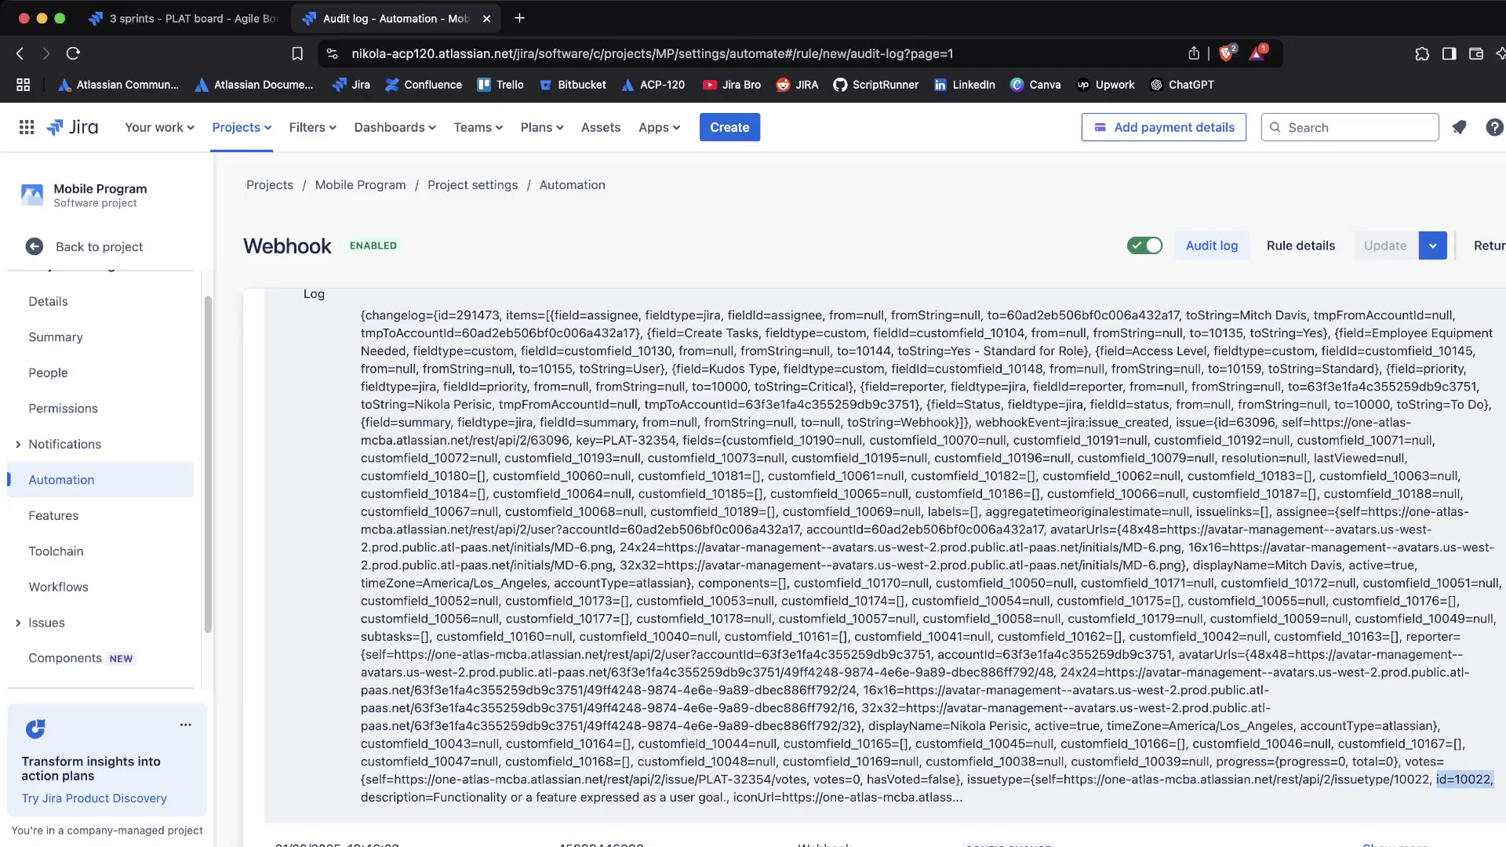
key(ctrl+shift+Tab)
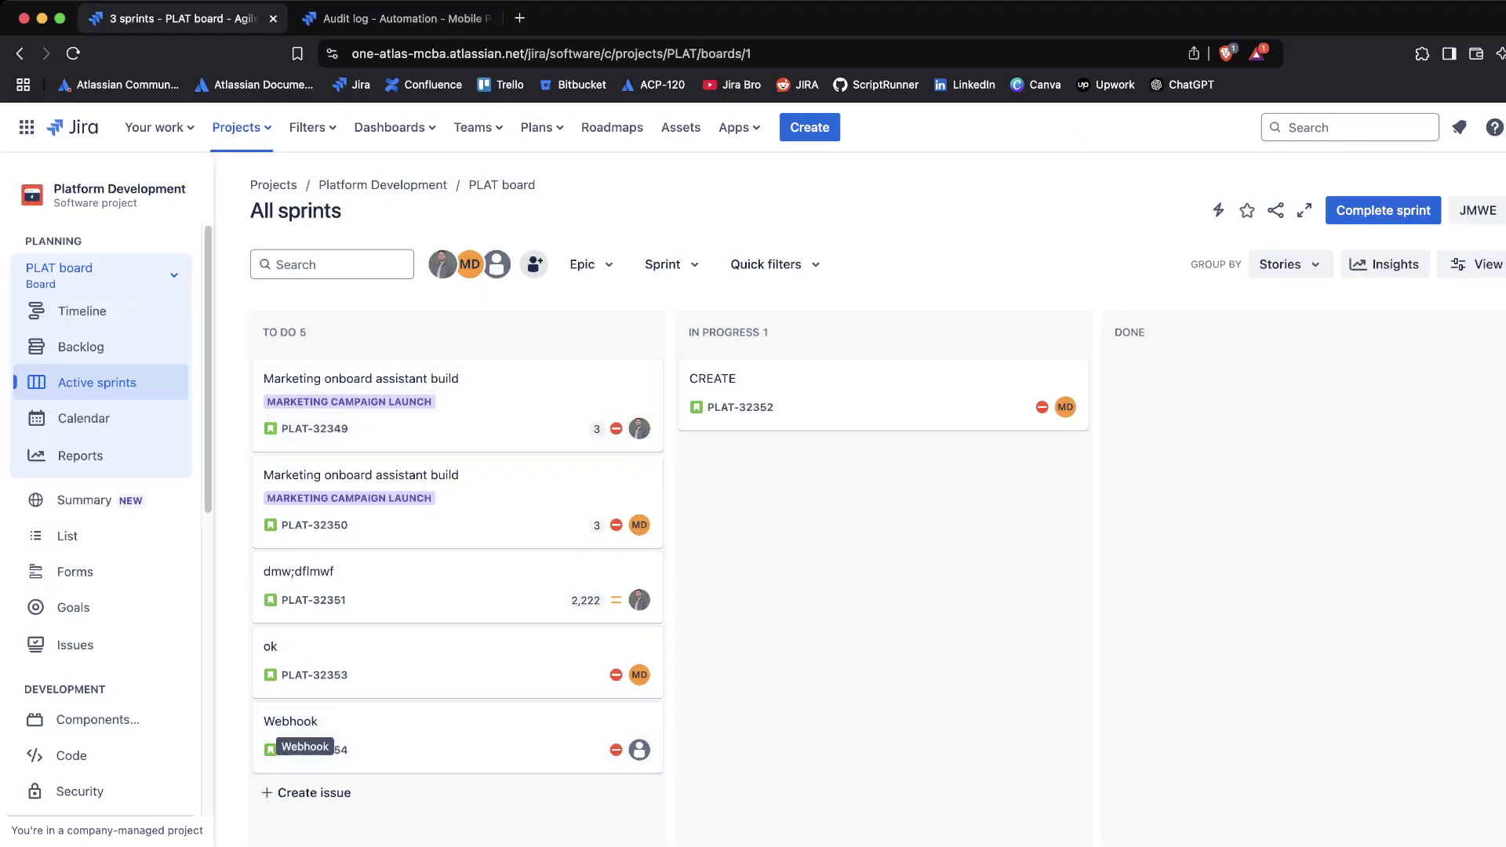
key(ctrl+Tab)
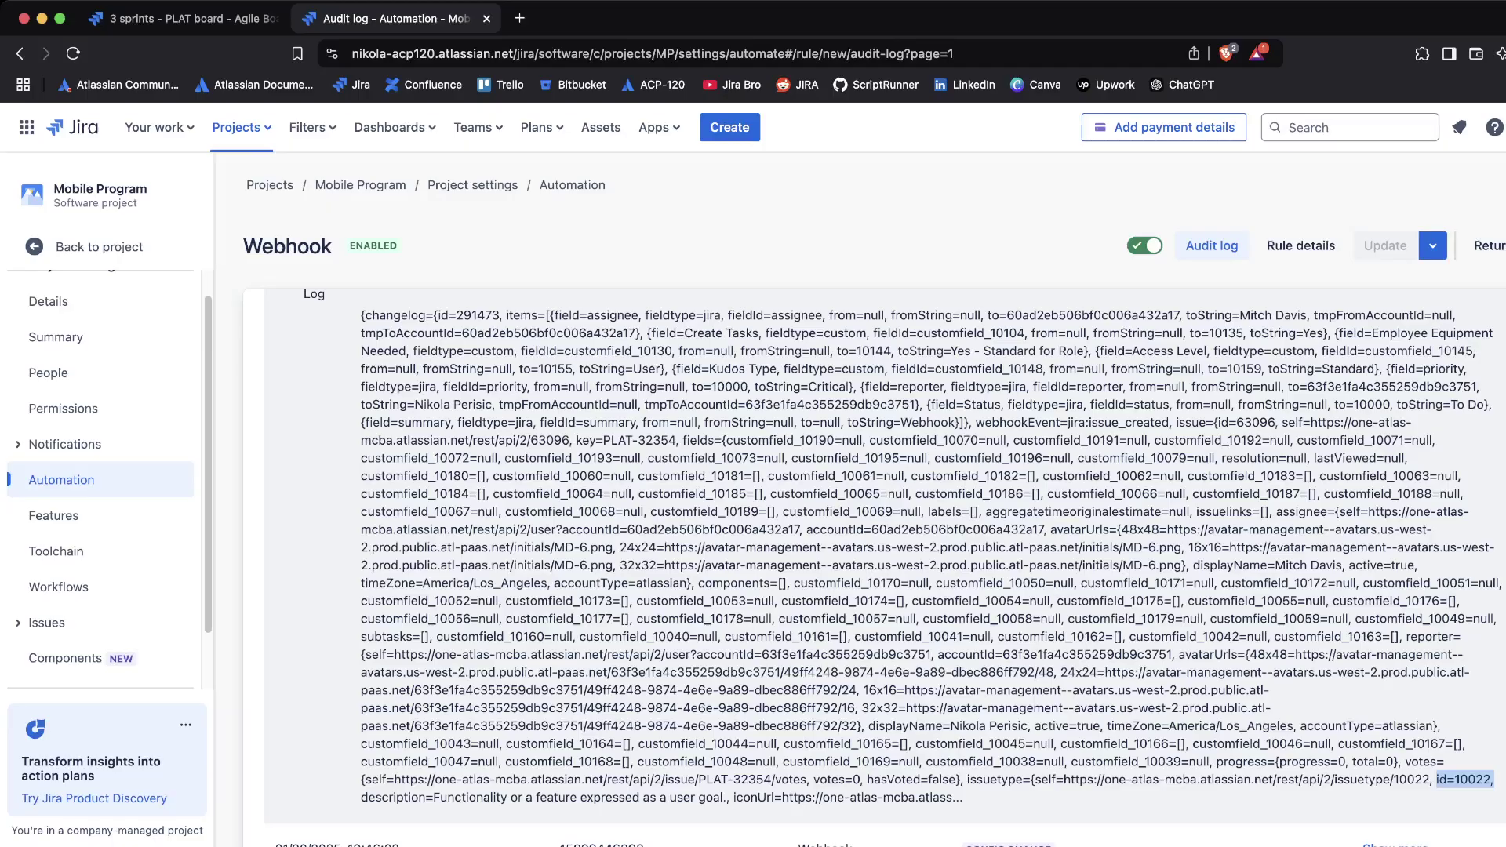
Highlight the assignee's displayName and active=true entries in the payload, then open a new tab.
drag(1193, 564, 1342, 564)
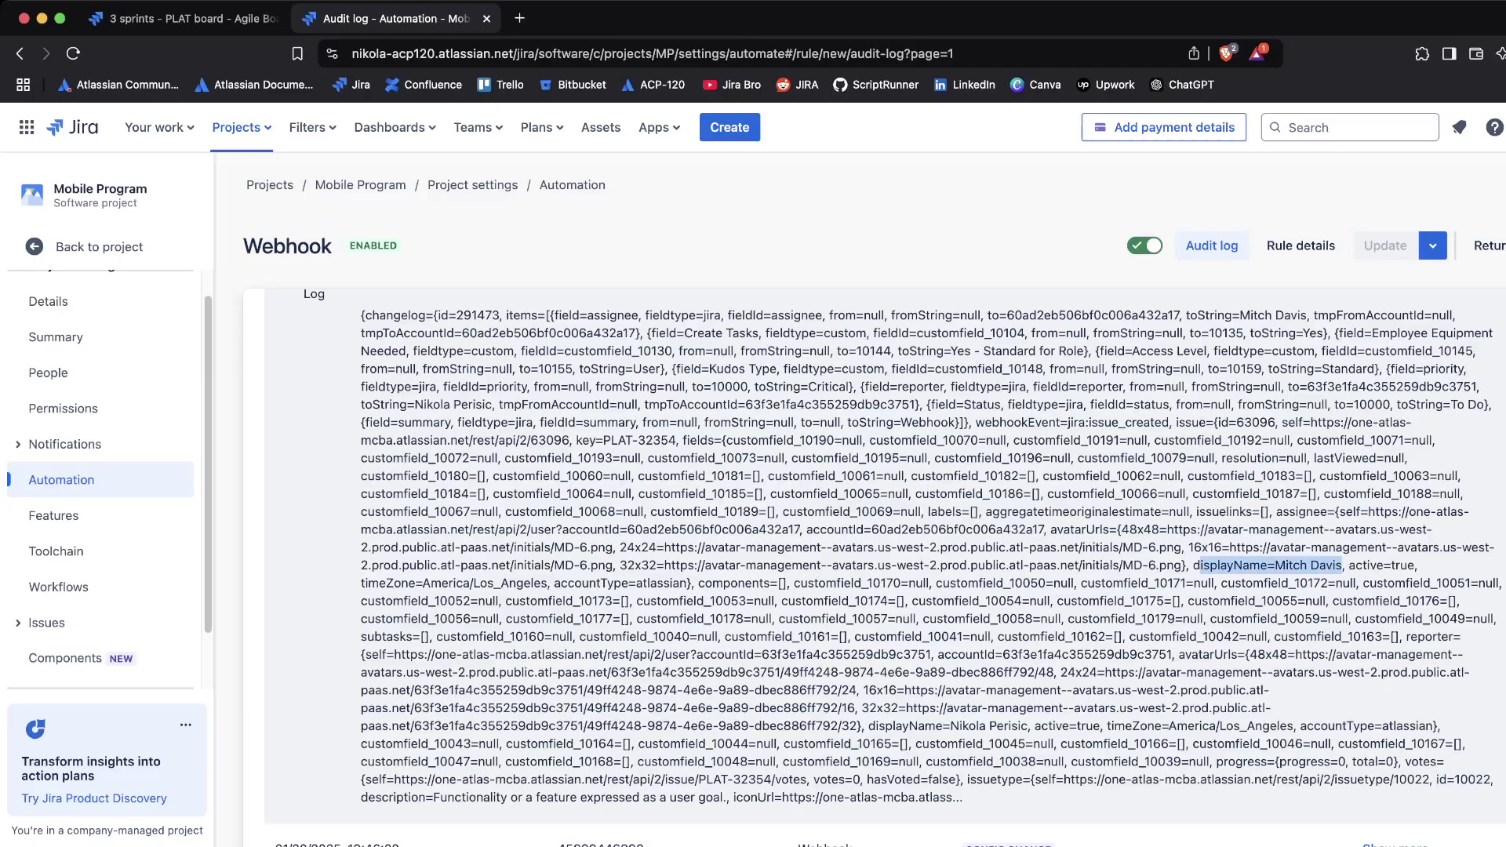
drag(1348, 565, 1417, 565)
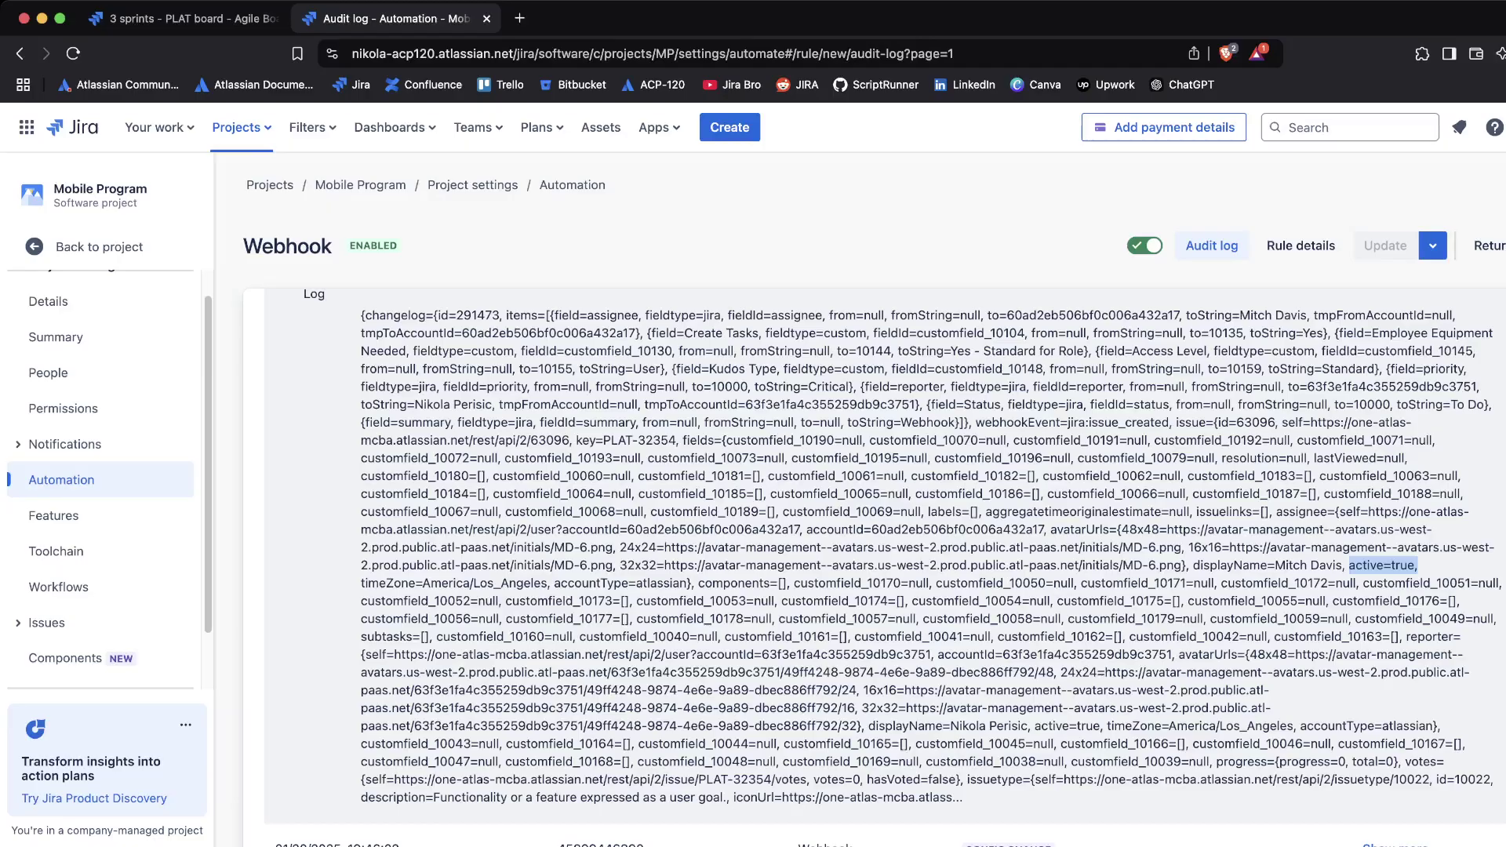
key(super+Tab)
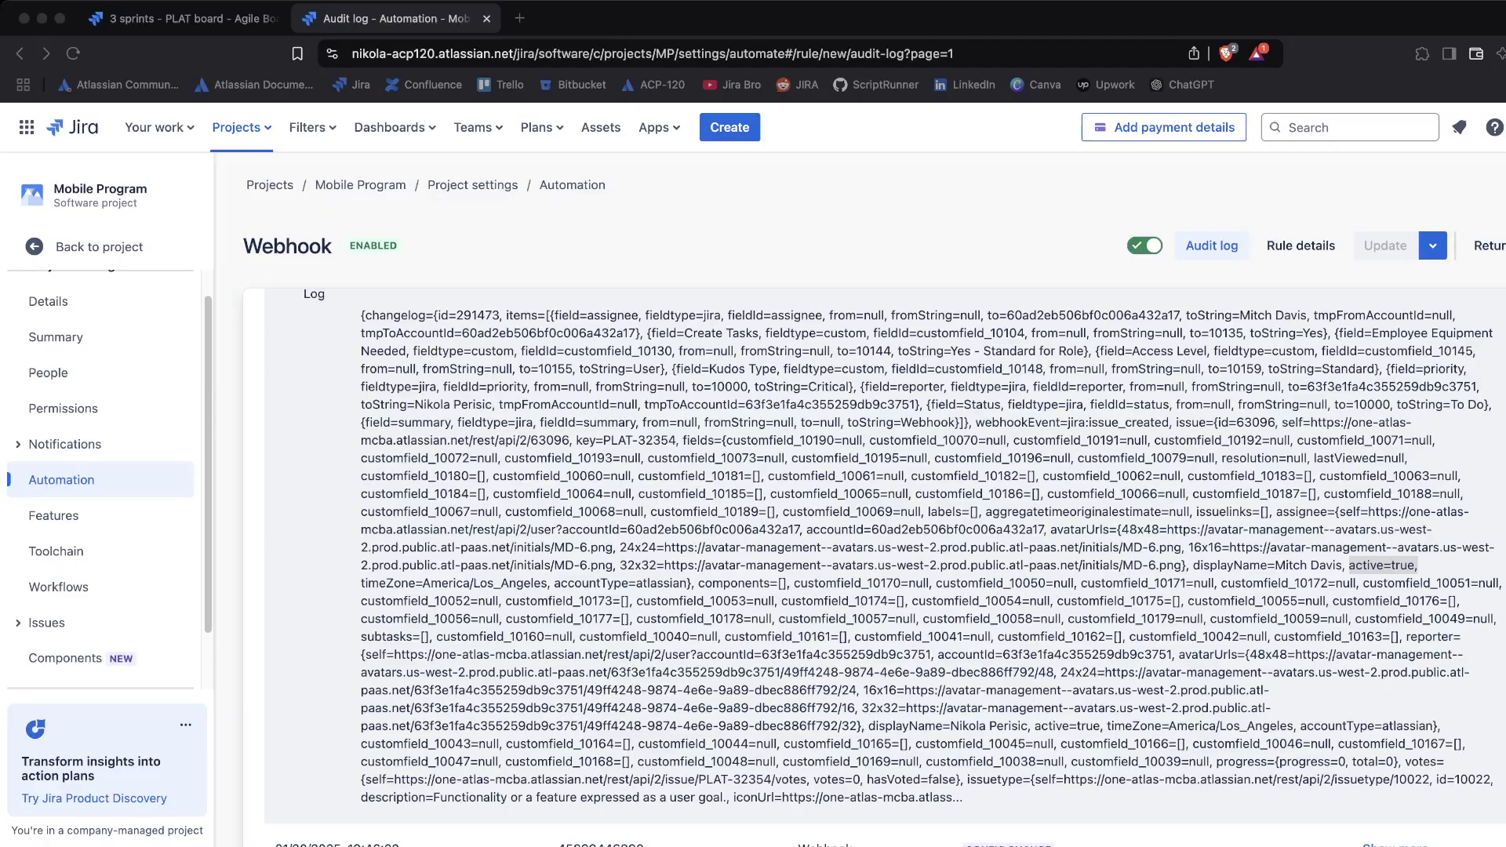
key(super+Tab)
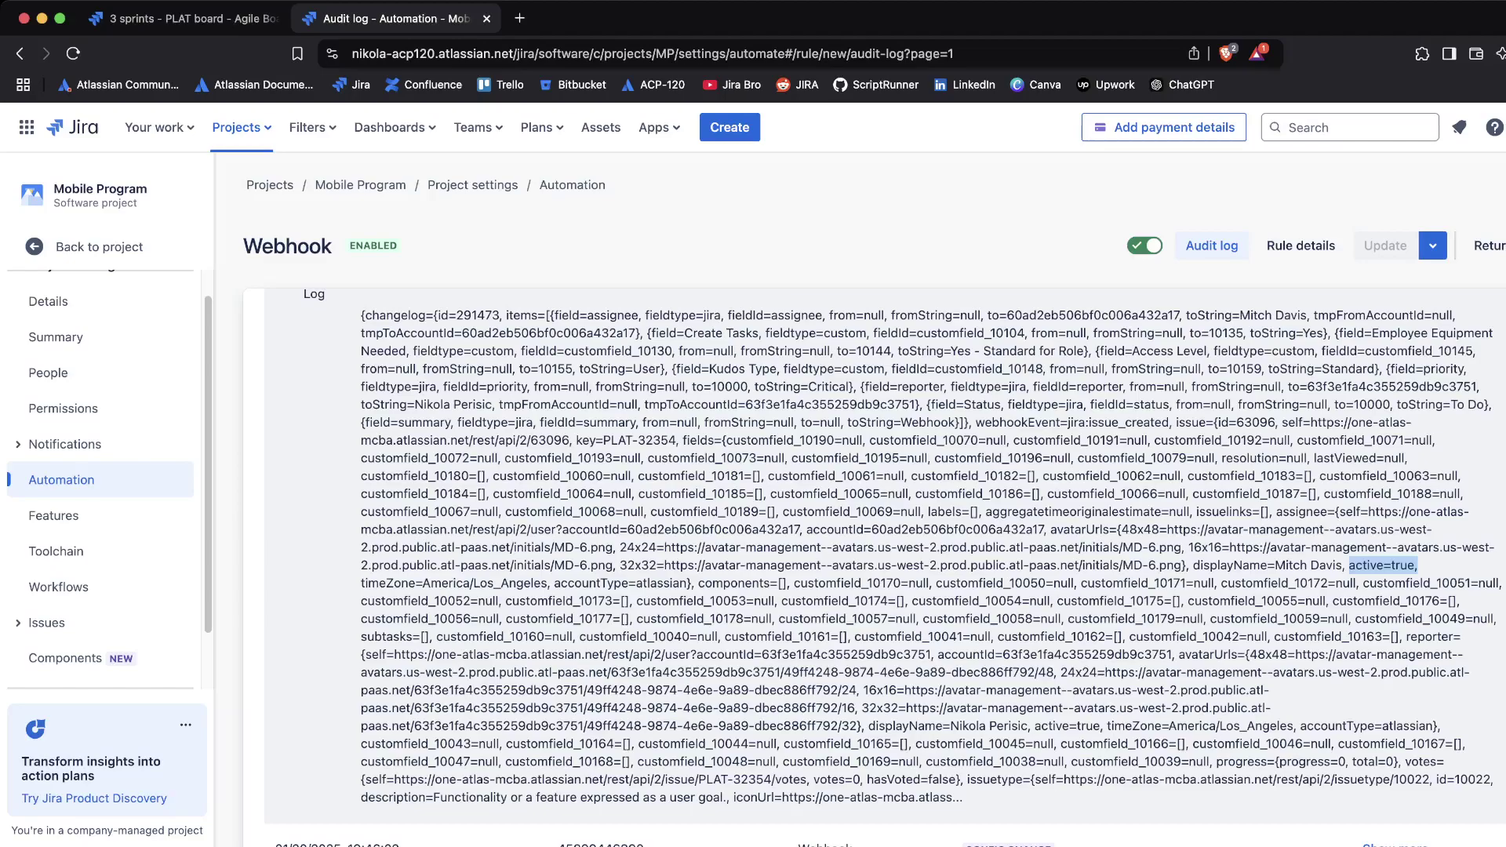
key(super+t)
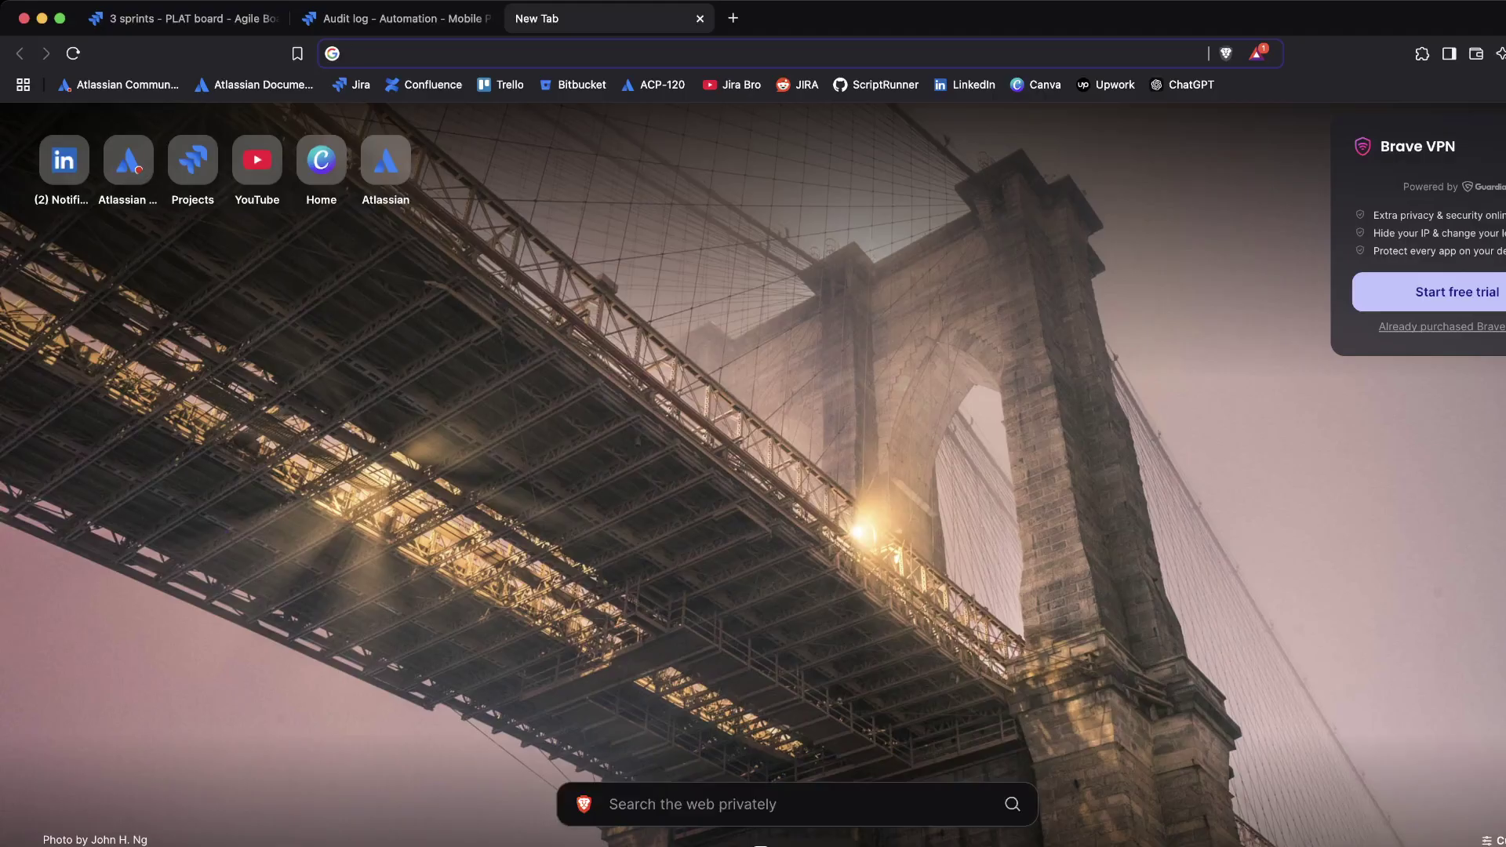
Load Google and search for 'atlassian webhooks' to reach the Jira Webhooks developer guide.
text(google.com)
key(Return)
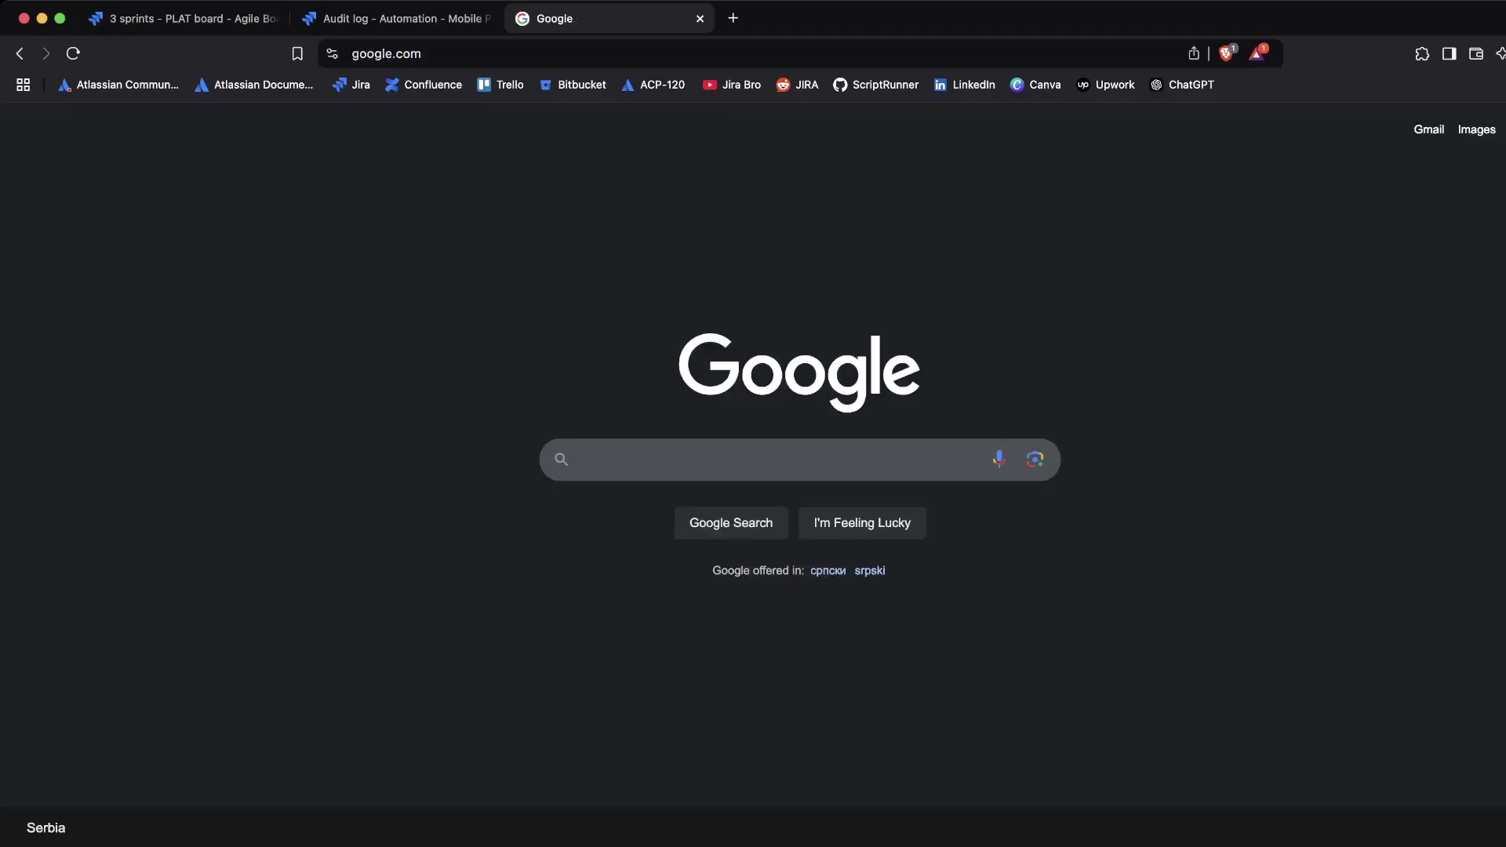
text(atlas)
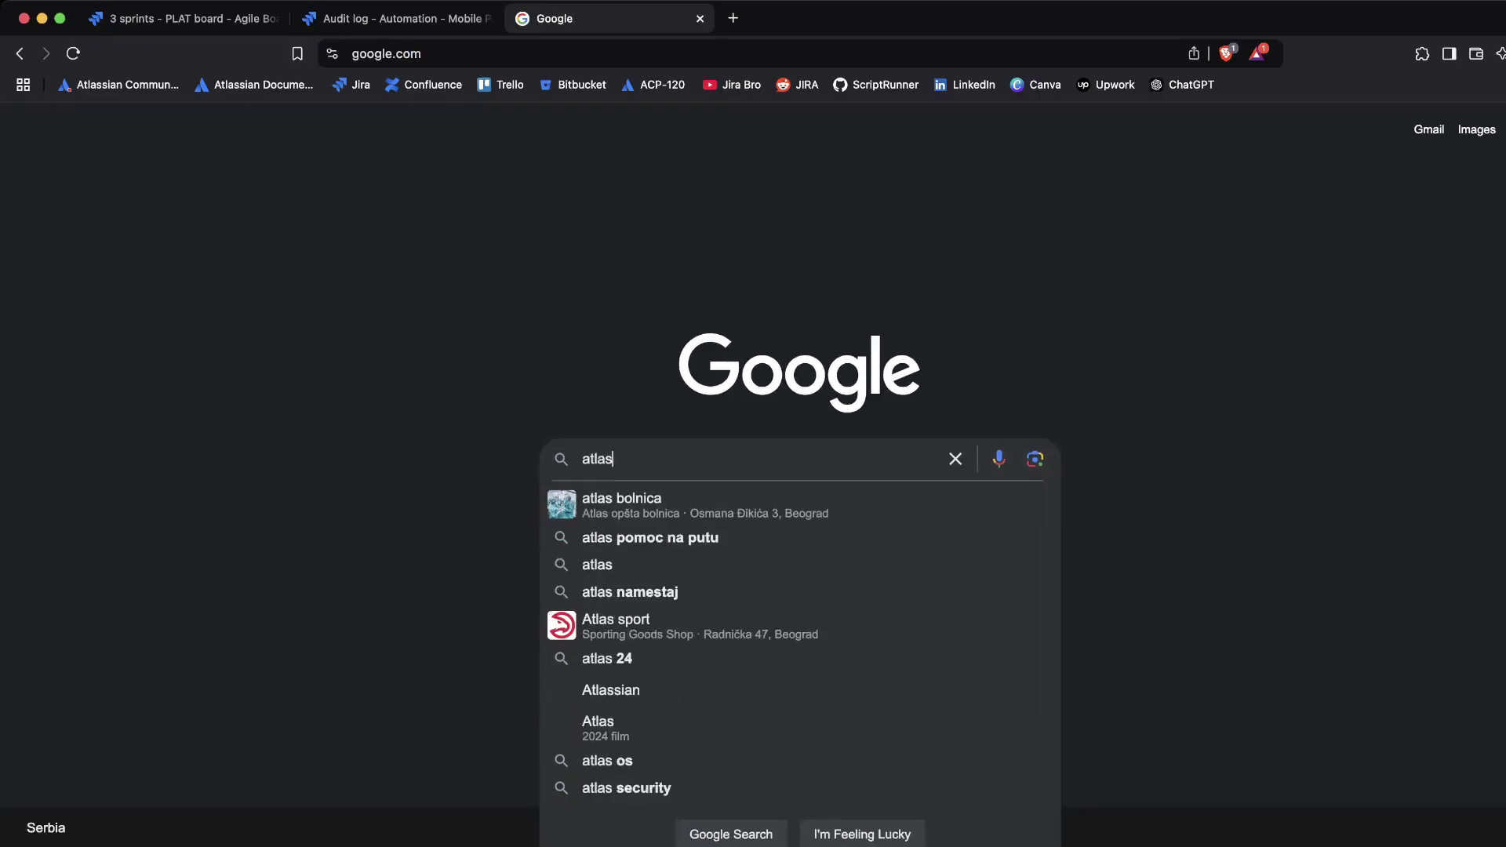
text(sian webhooks)
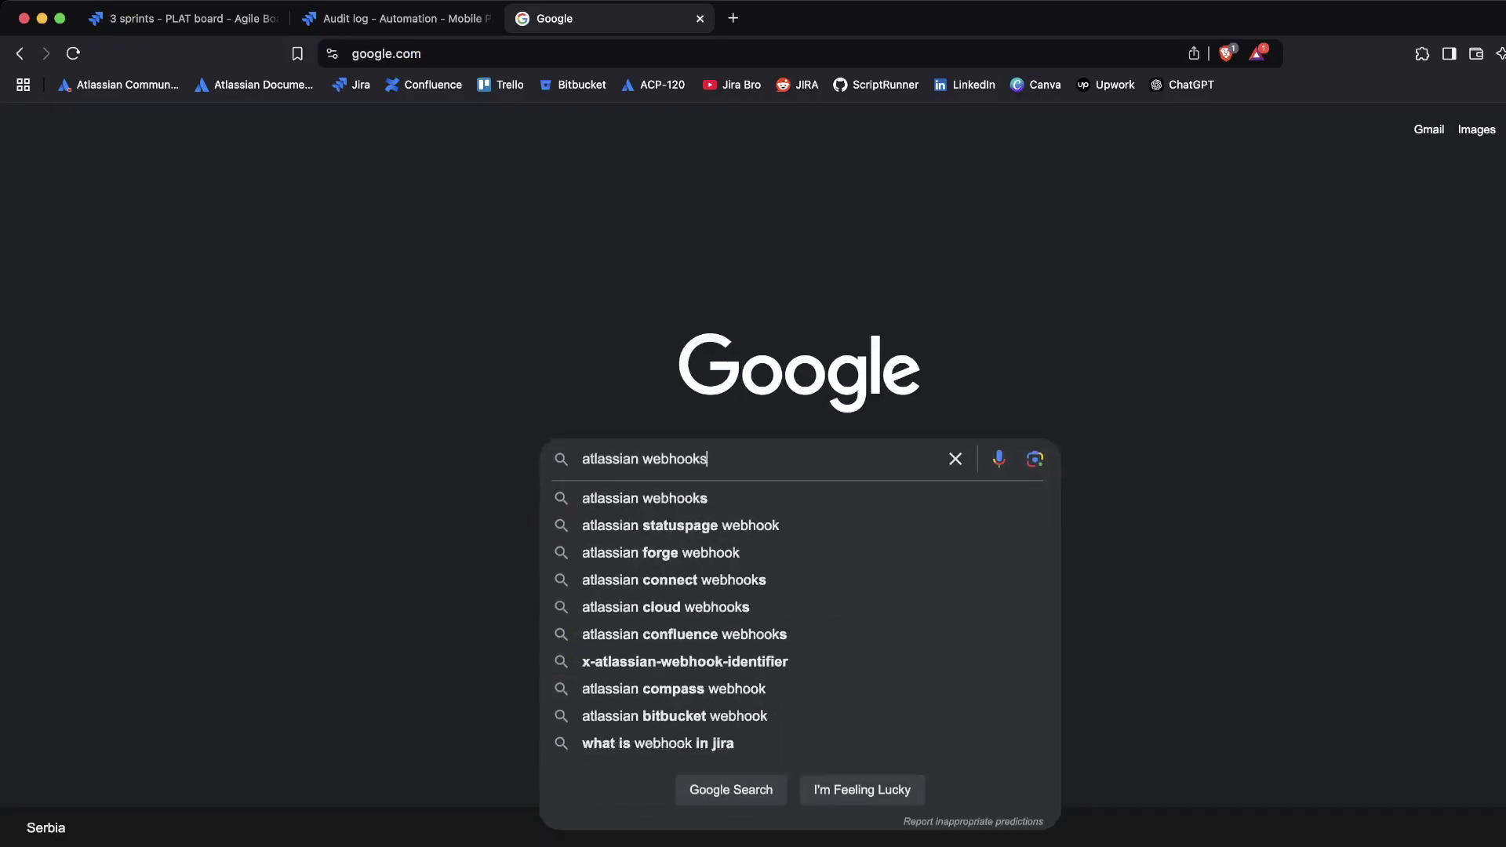
key(Return)
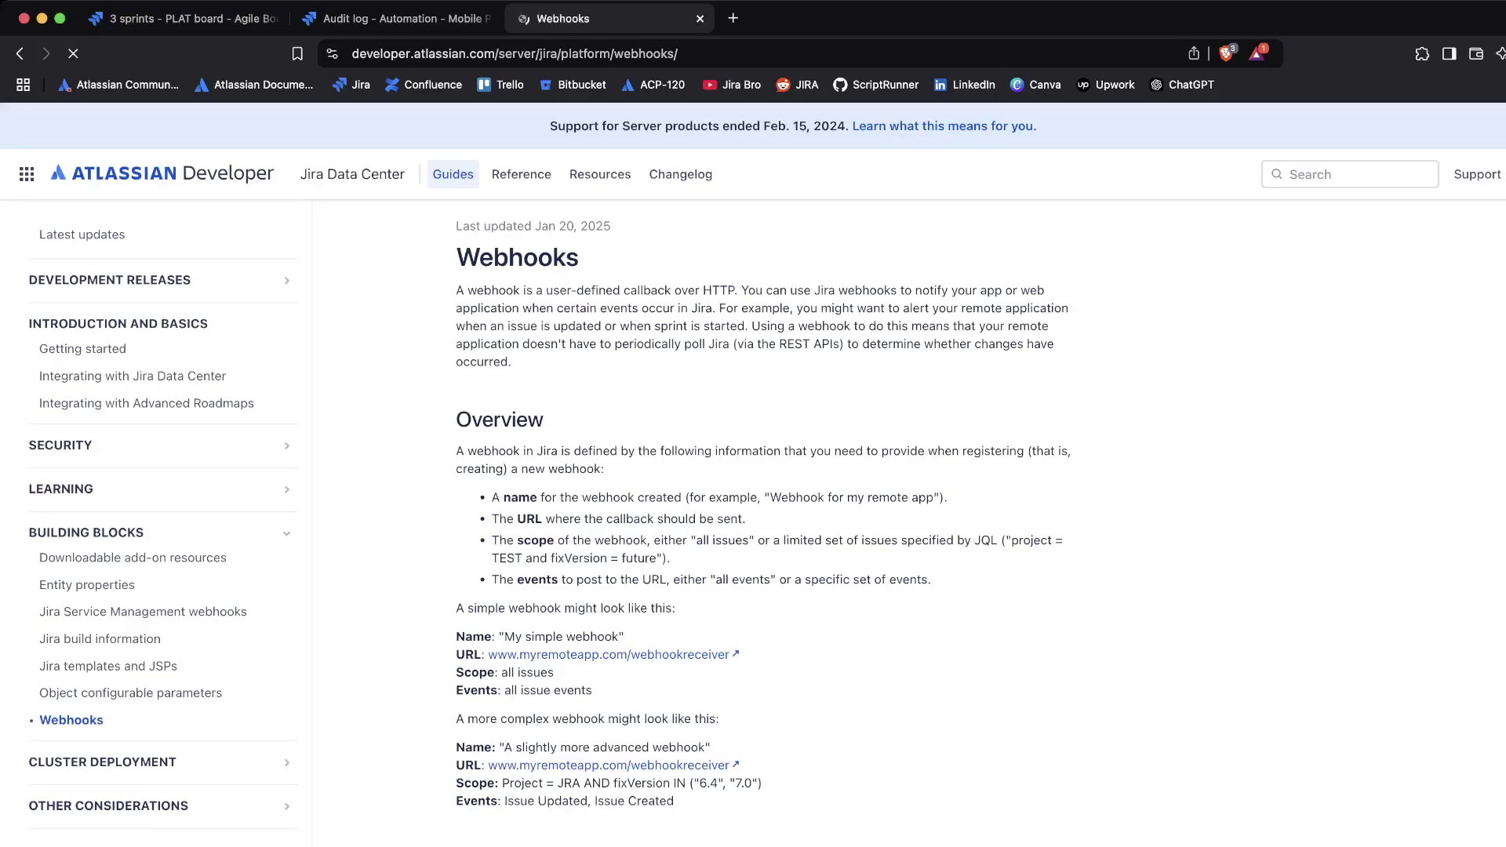
Scroll to 'Register a webhook' and highlight the /rest/webhooks/1.0/webhook instruction and JSON example.
scroll(753, 470, down, 5)
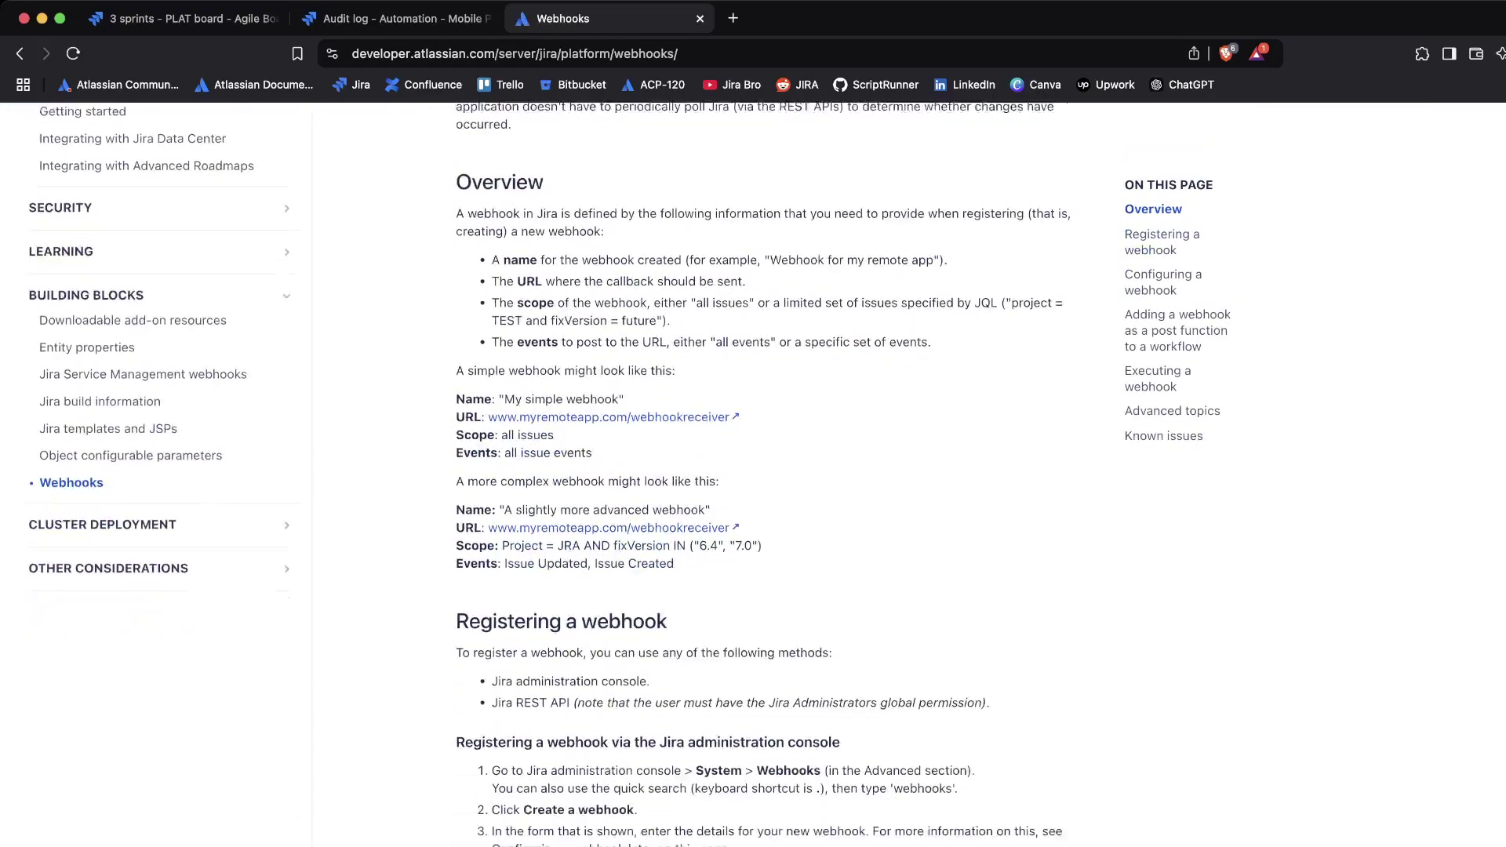
scroll(753, 470, down, 10)
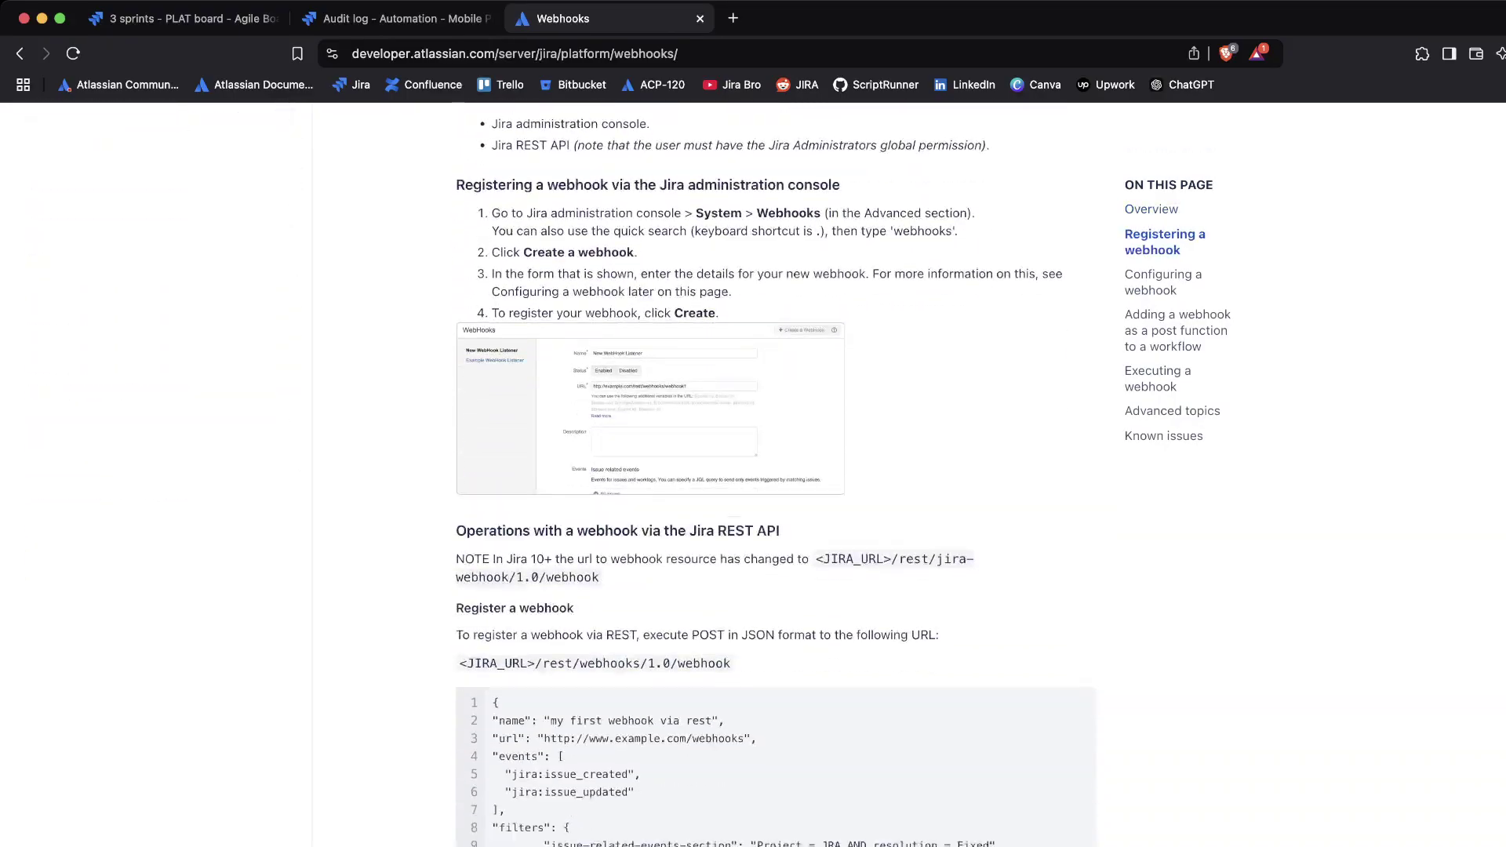
scroll(753, 470, down, 1)
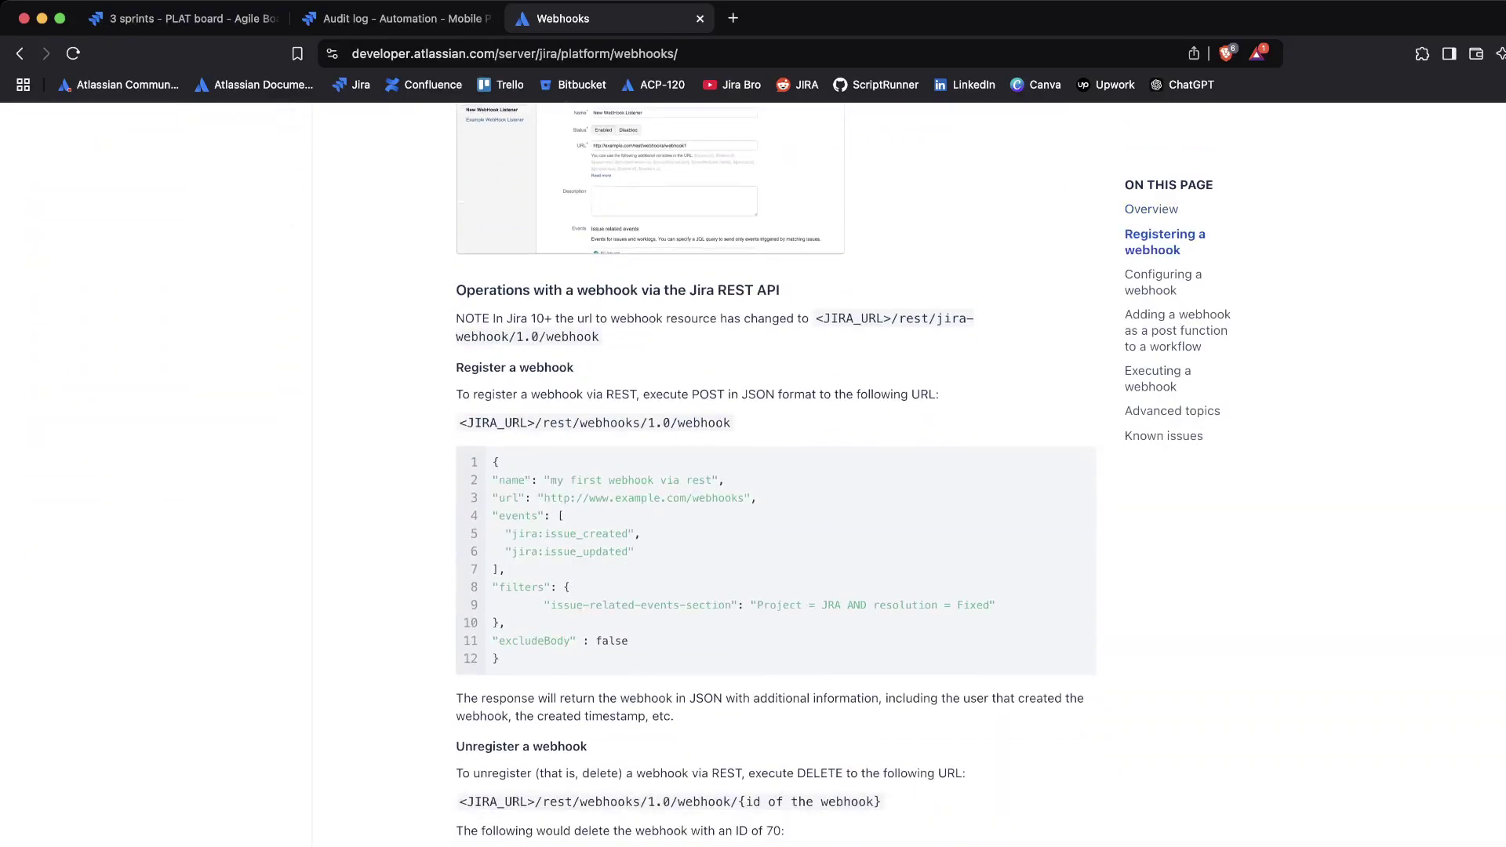
drag(456, 367, 574, 367)
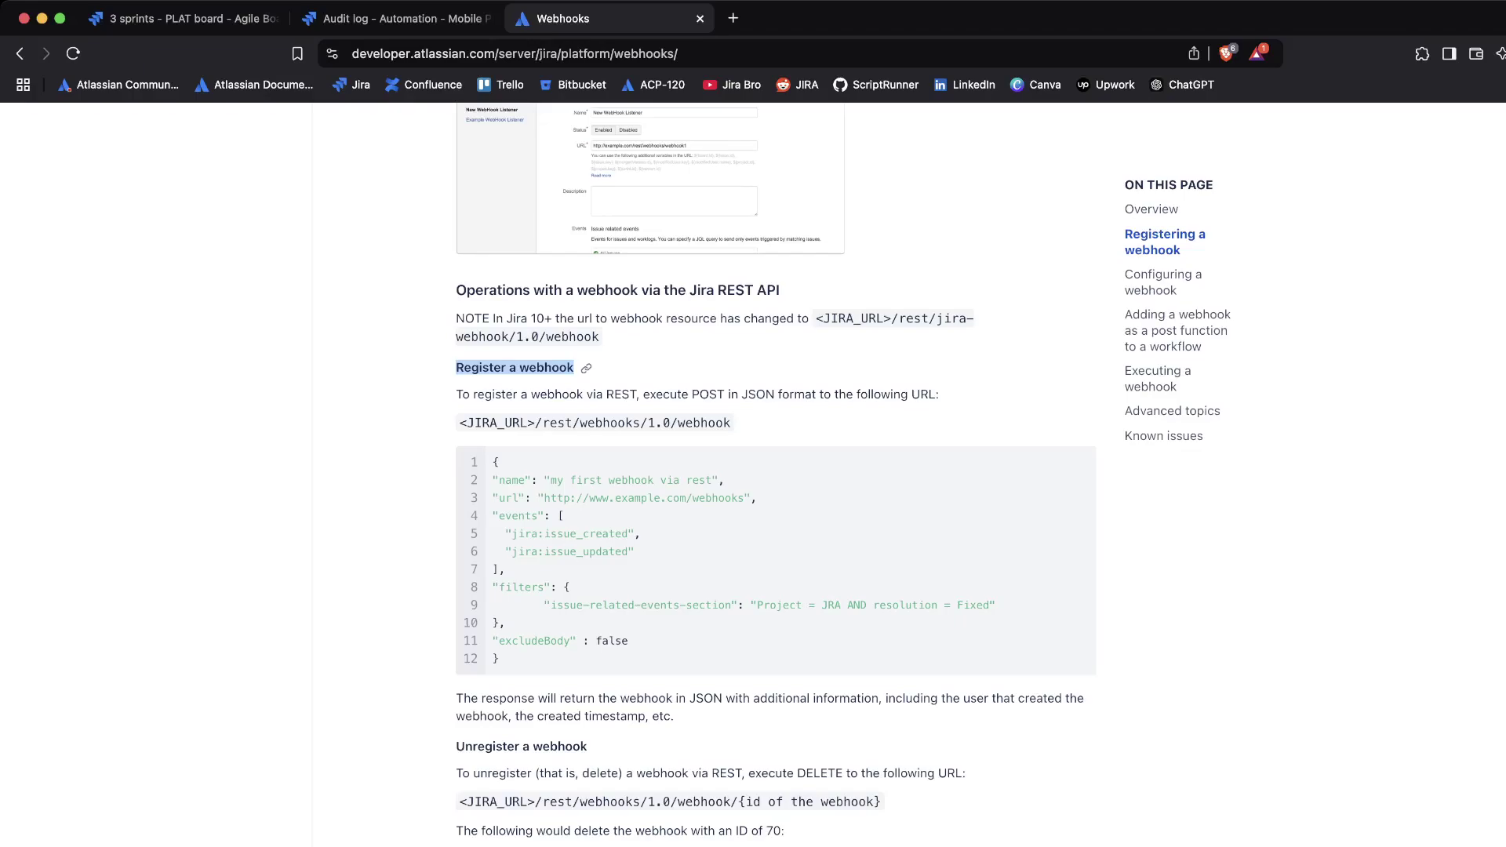
drag(456, 394, 939, 394)
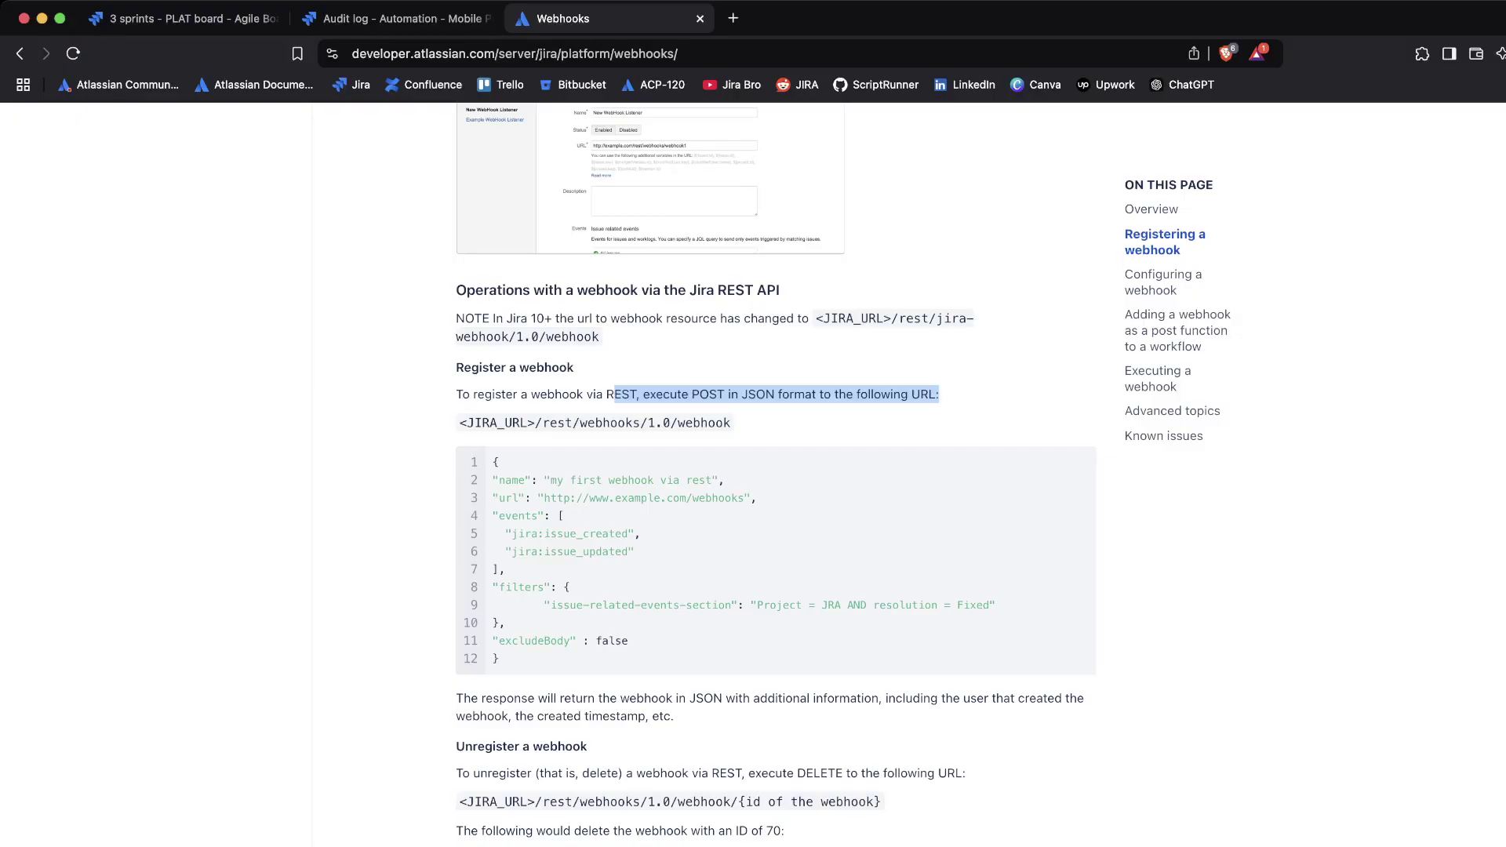
drag(534, 423, 731, 423)
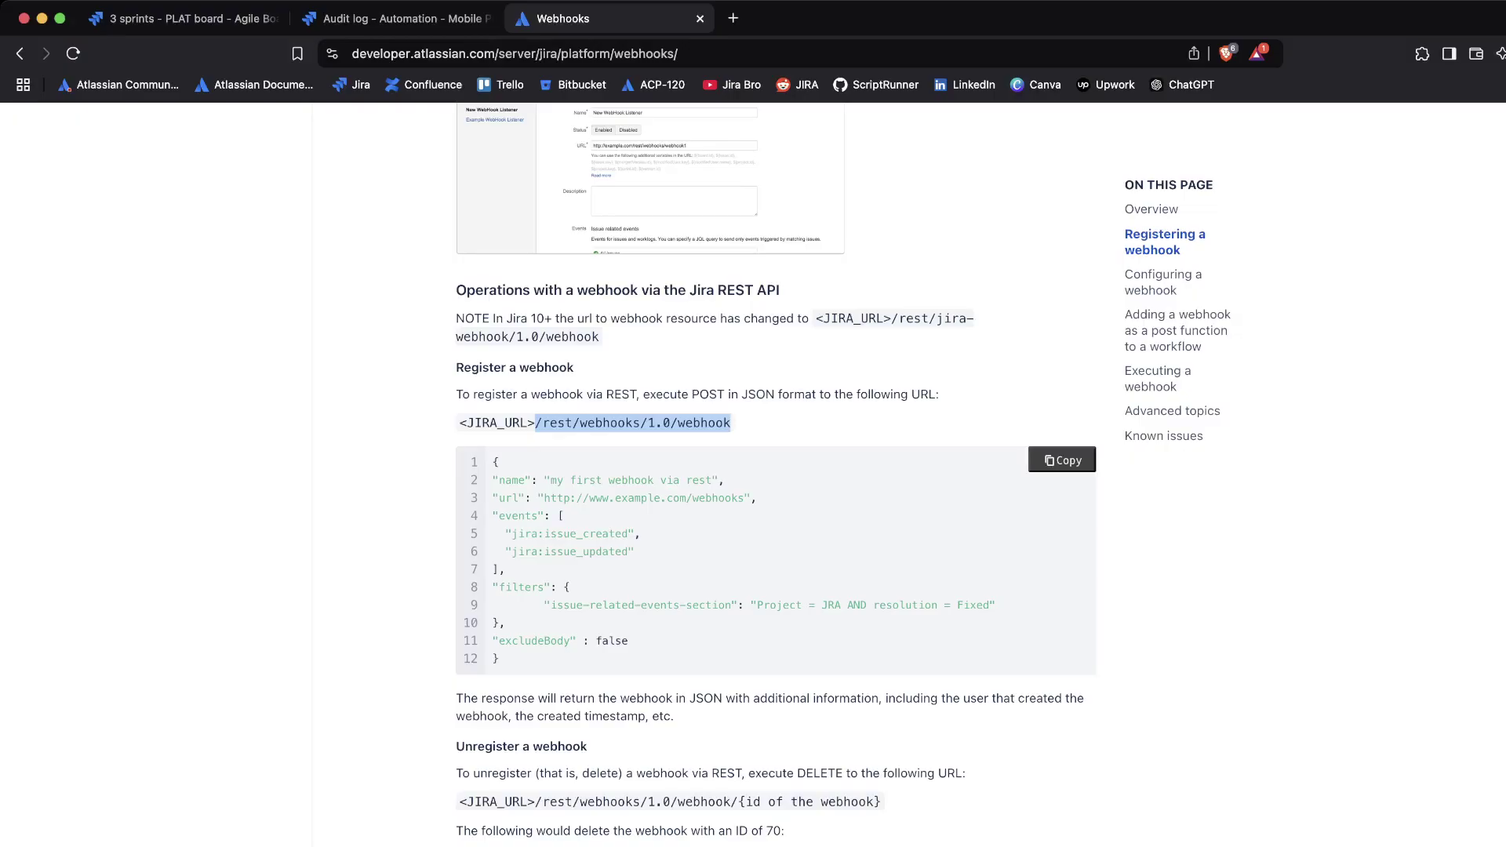
drag(492, 461, 499, 659)
click(499, 659)
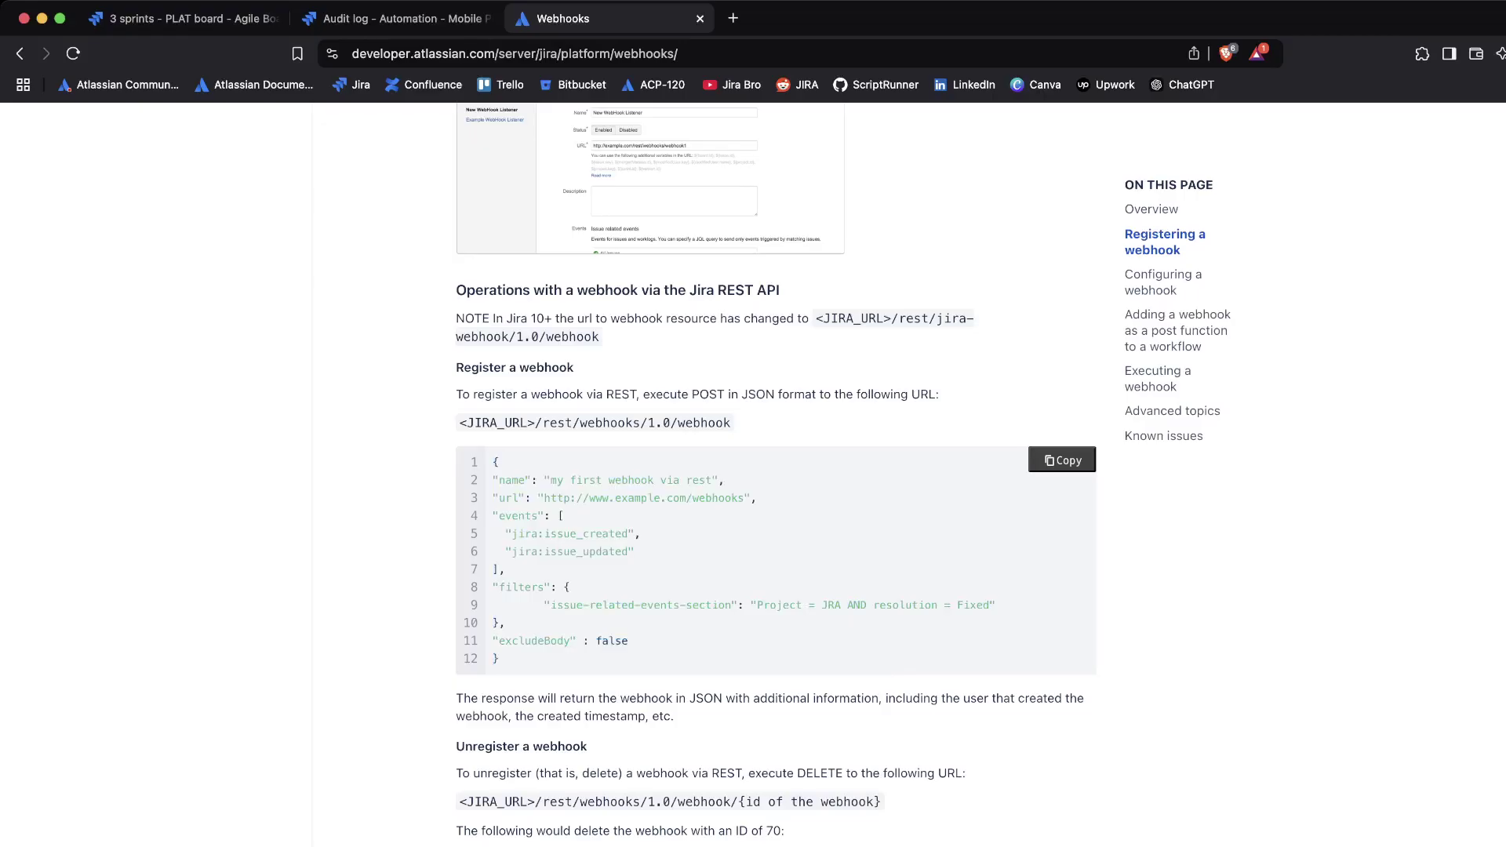
scroll(775, 476, down, 3)
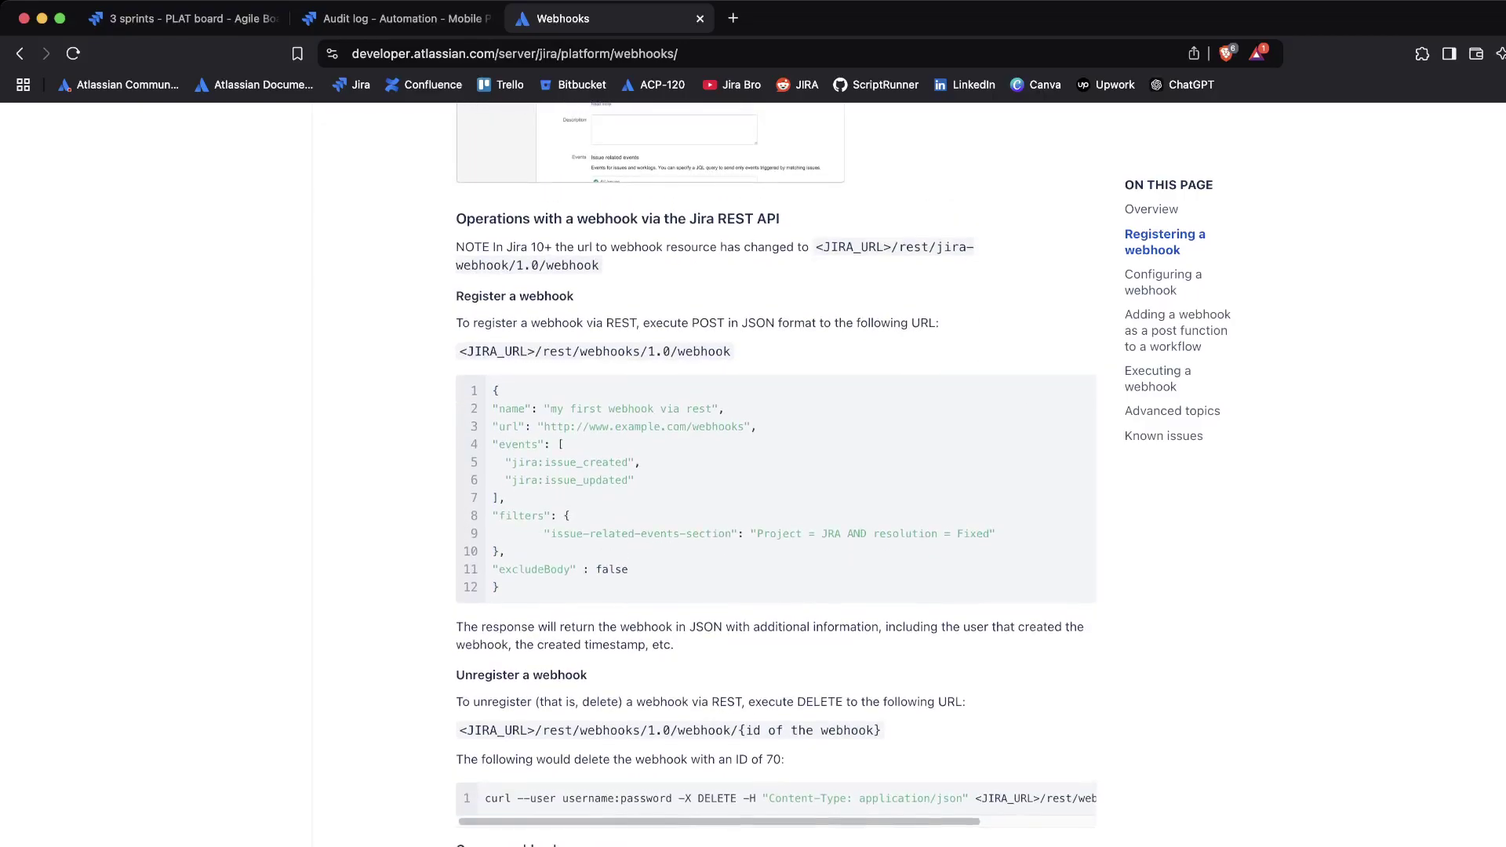
scroll(775, 476, up, 2)
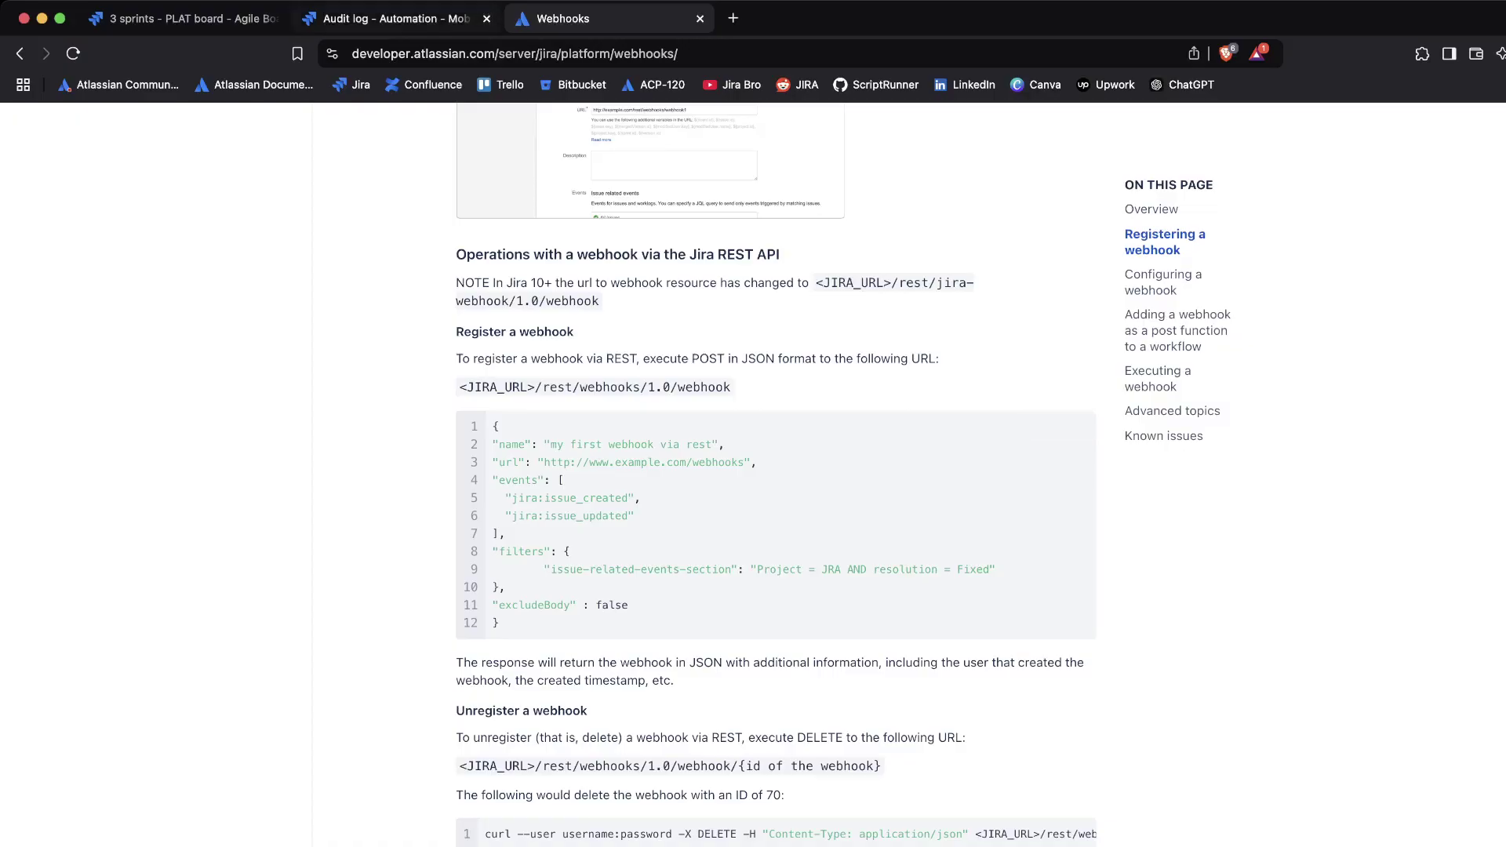
Jump back to the top of the Webhooks guide to show its Overview section.
click(189, 18)
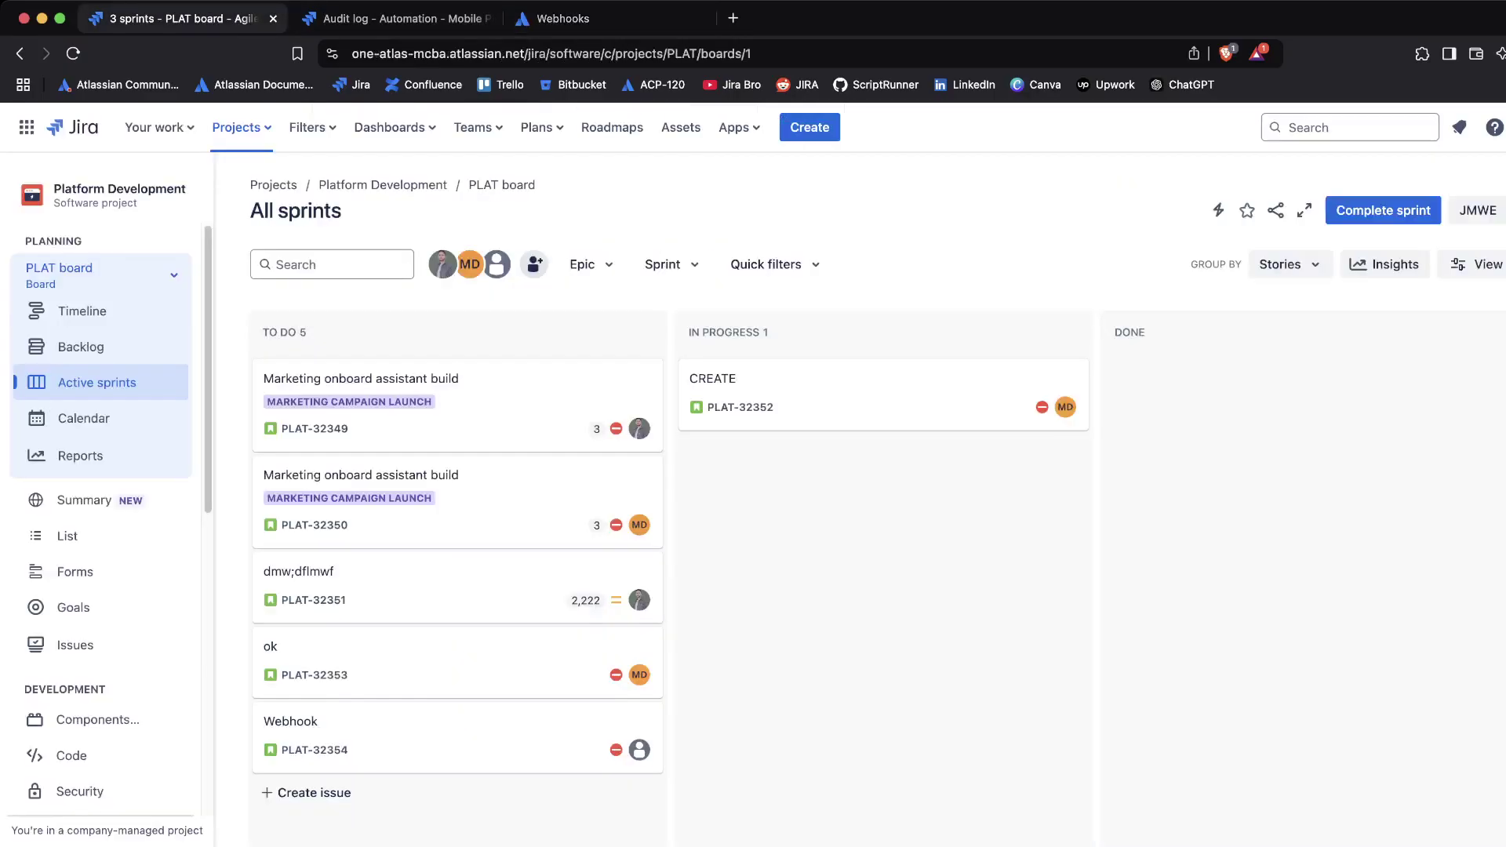
click(563, 18)
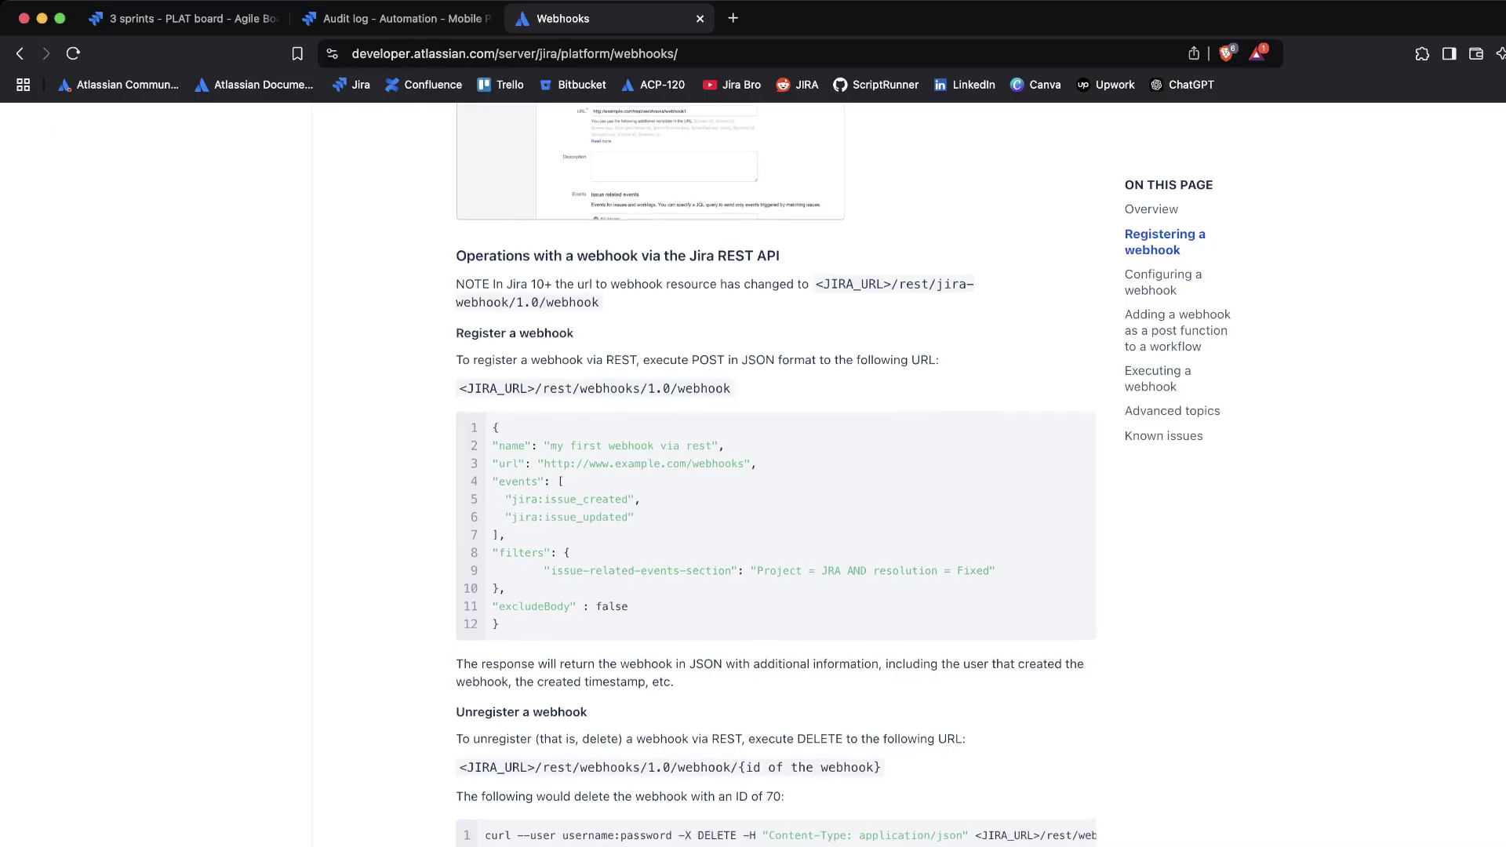
key(super+Up)
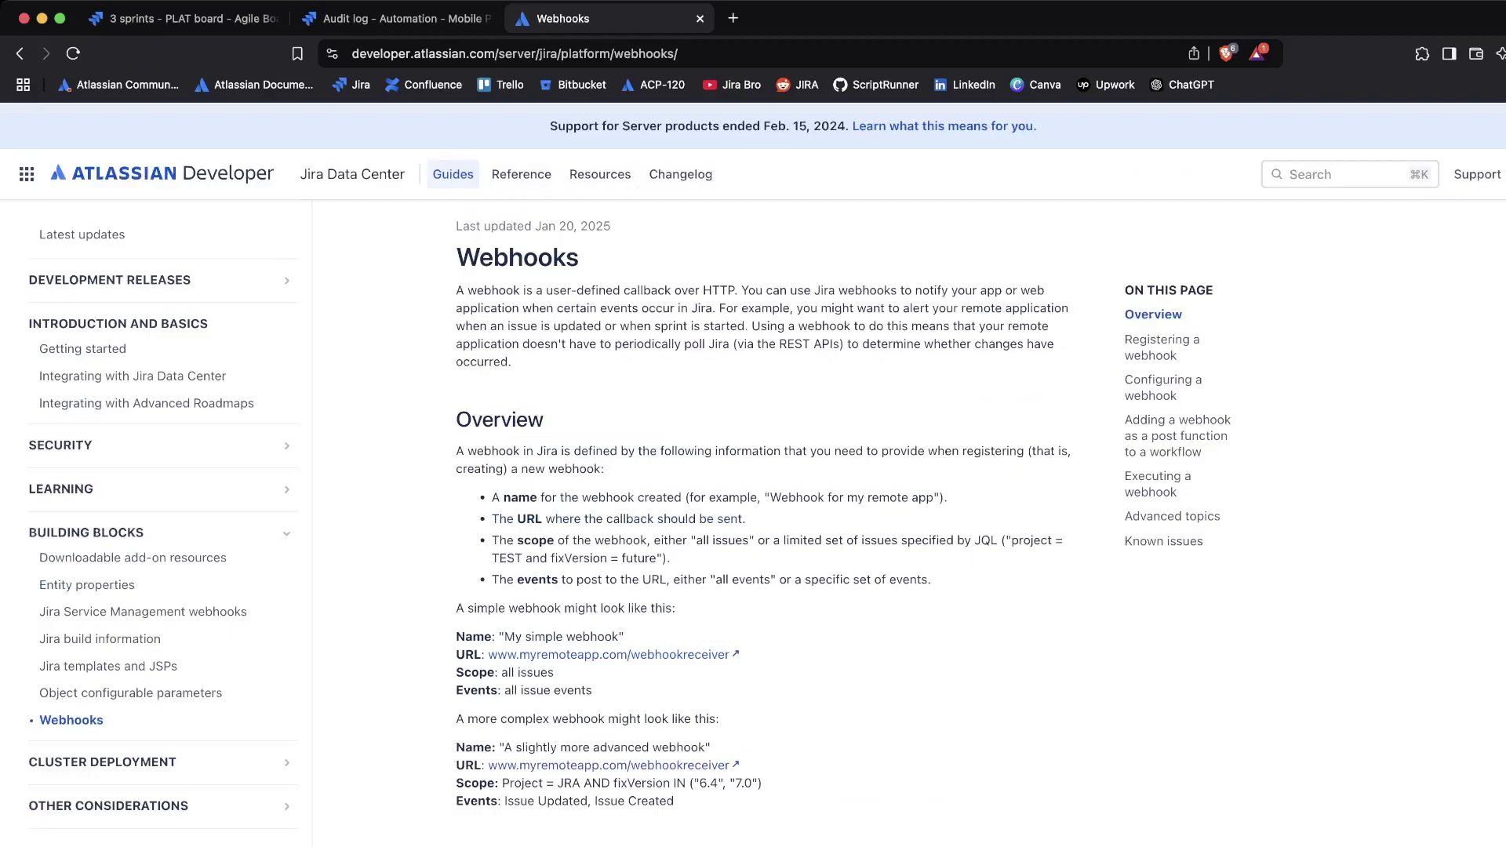
key(super+Tab)
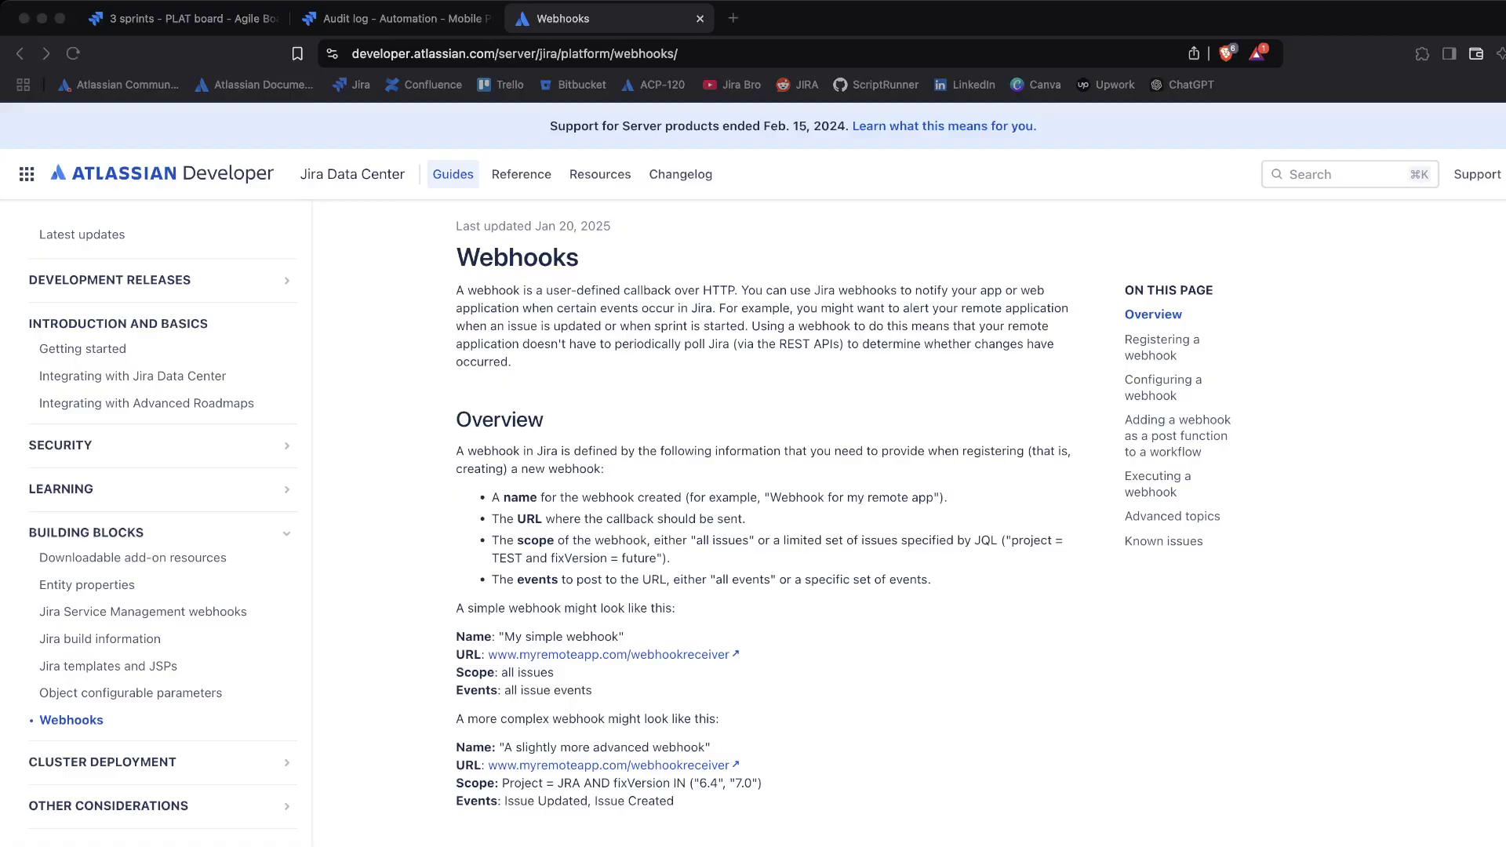
key(super+Tab)
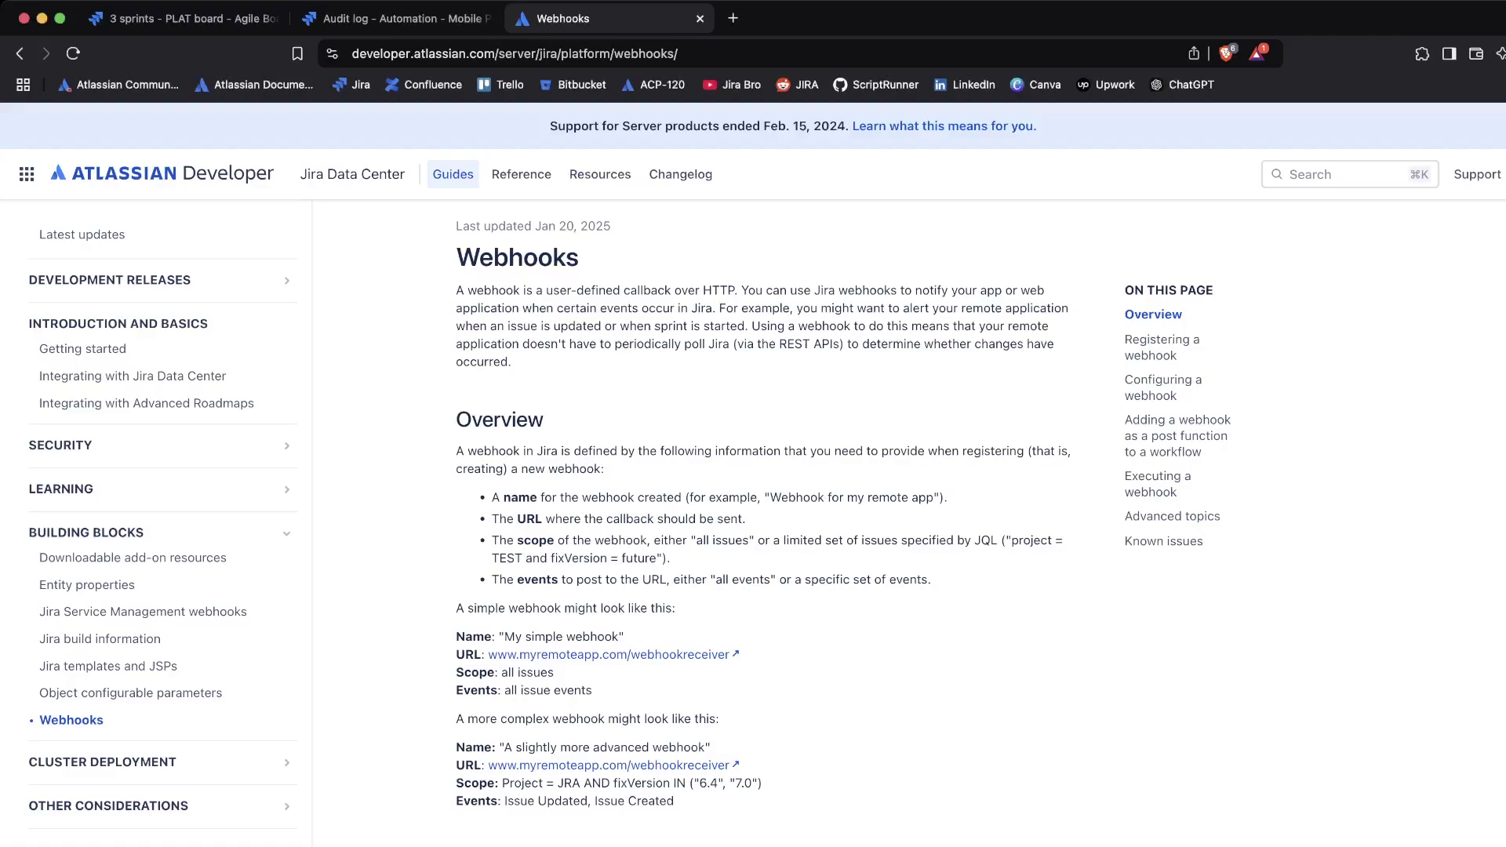
key(super+Tab)
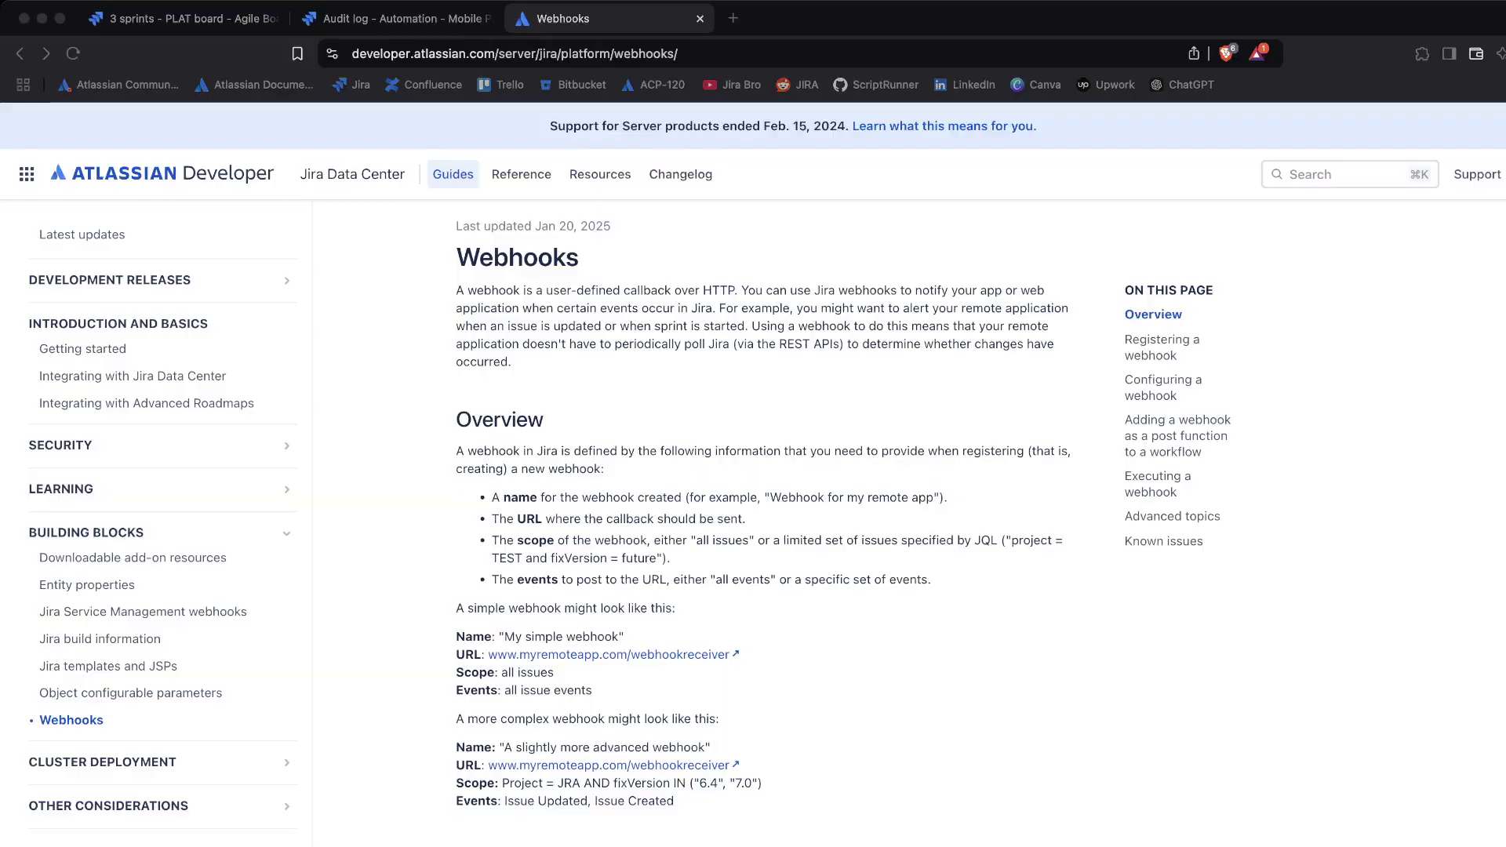